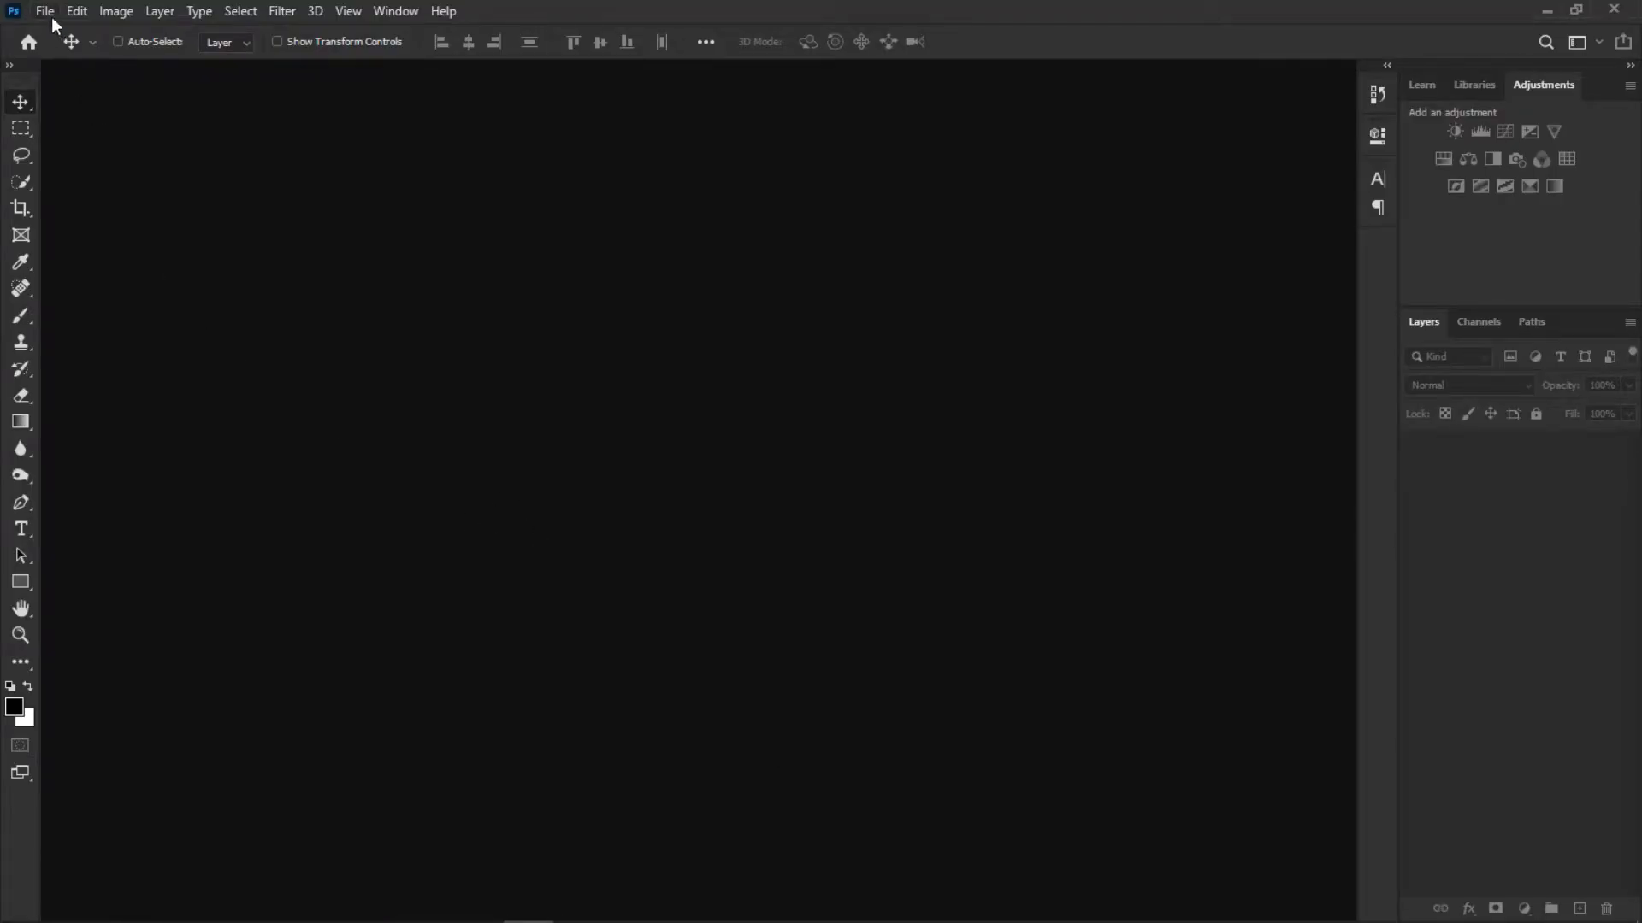
Step: Show the File menu commands over the empty Photoshop workspace
{"action": "left_click", "coordinate": [50, 12]}
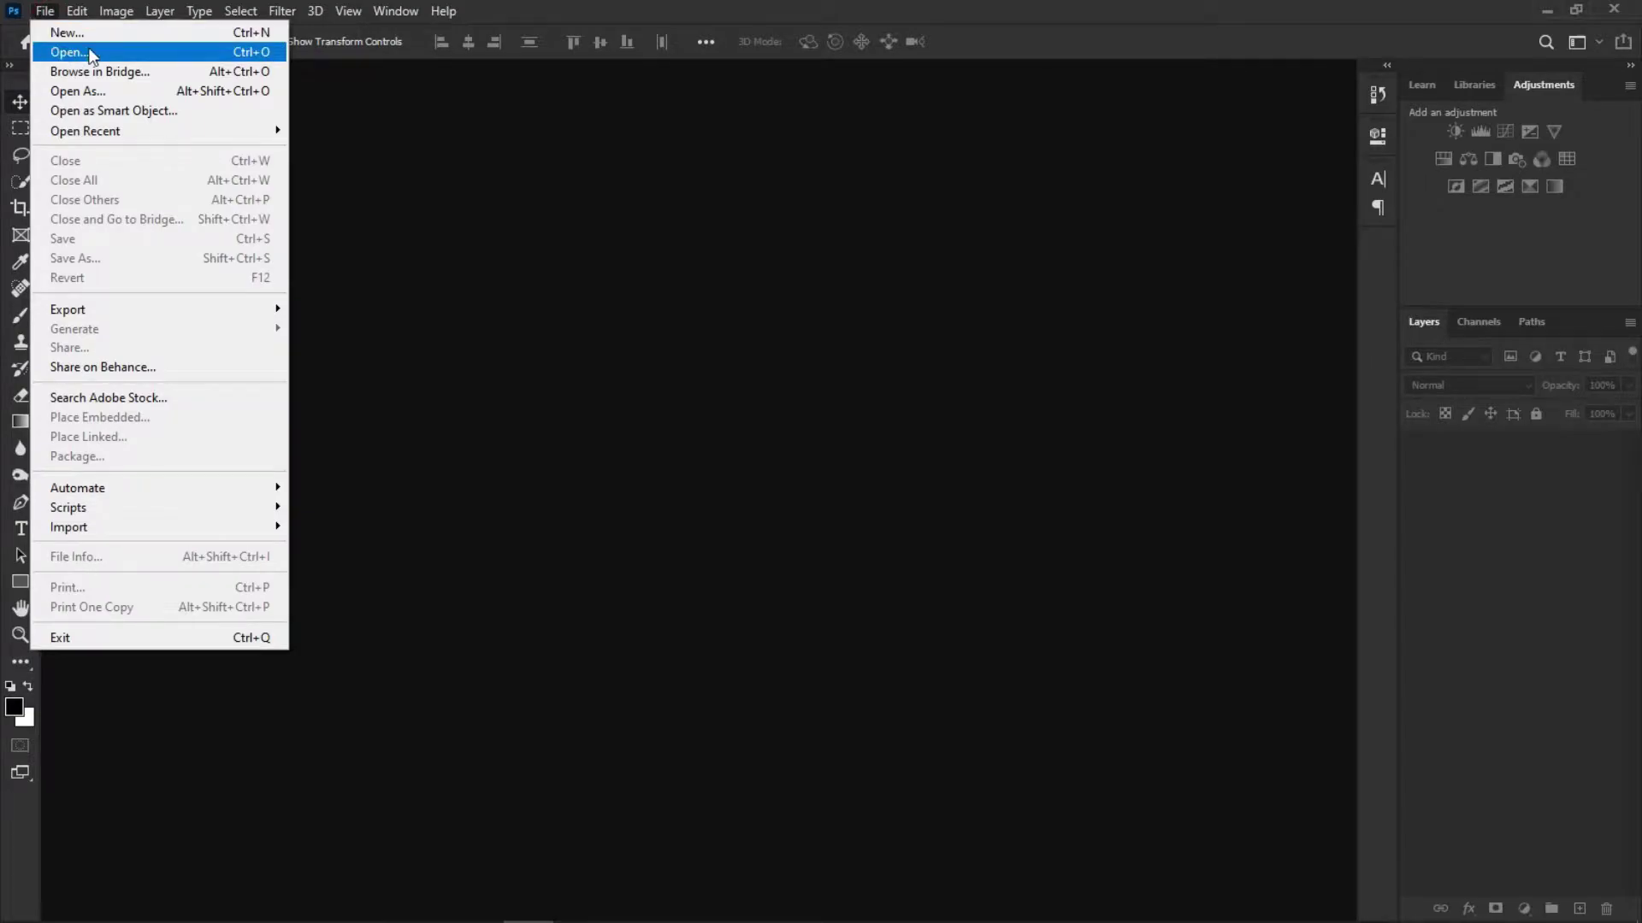
Step: Open the dance photo and fit the whole image on screen
{"action": "left_click", "coordinate": [91, 53]}
{"action": "left_click", "coordinate": [269, 246]}
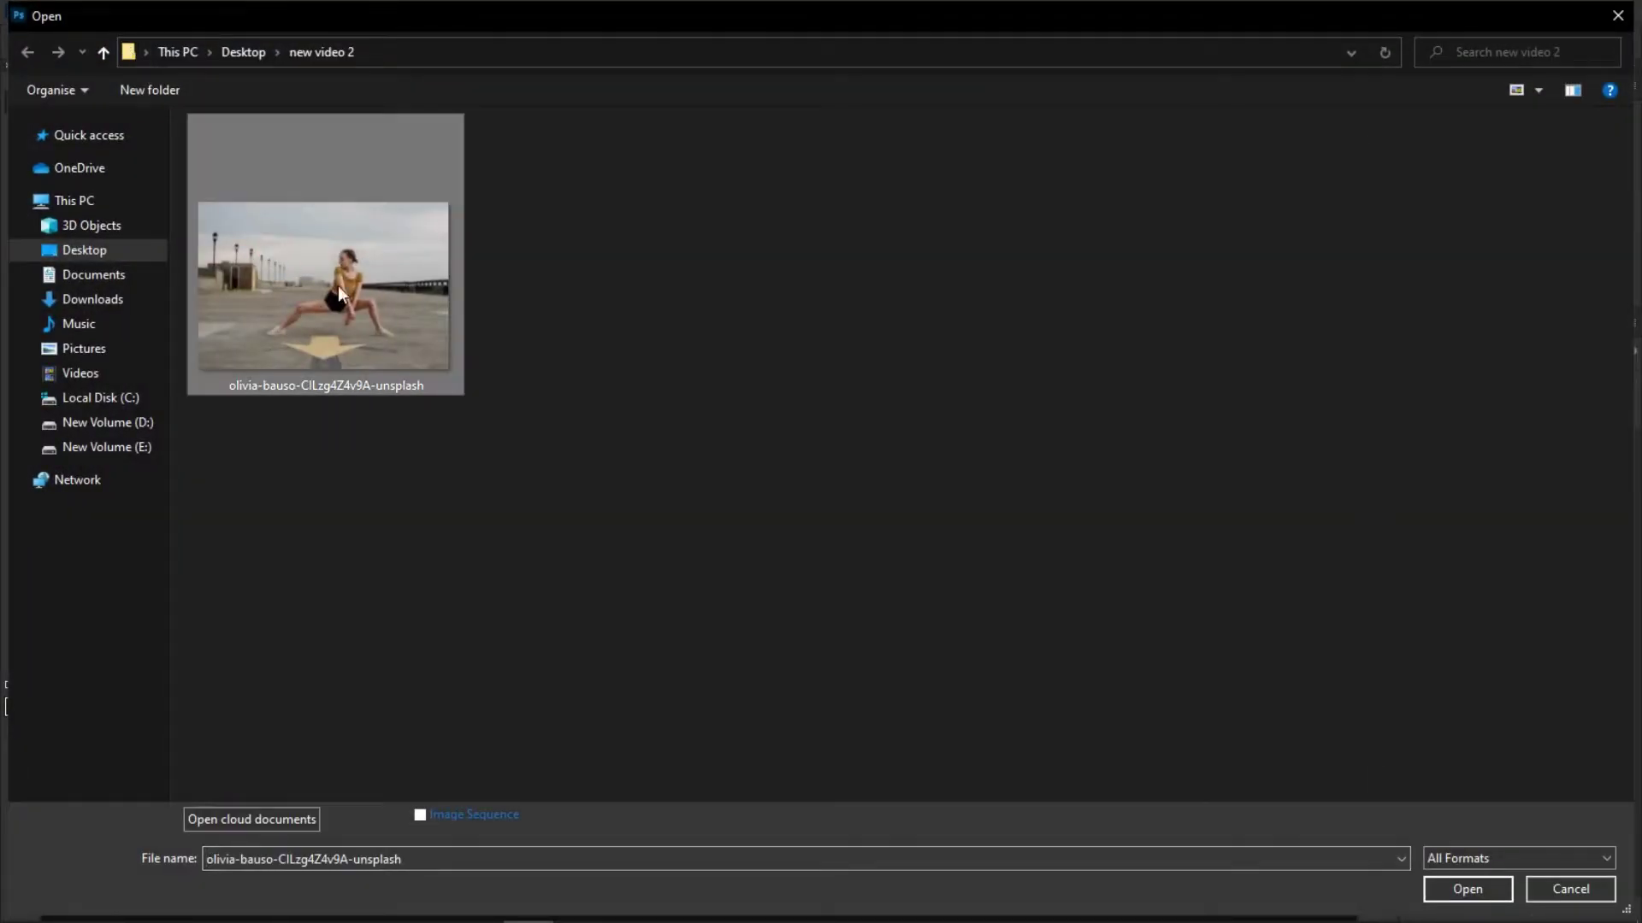
{"action": "left_click", "coordinate": [1462, 889]}
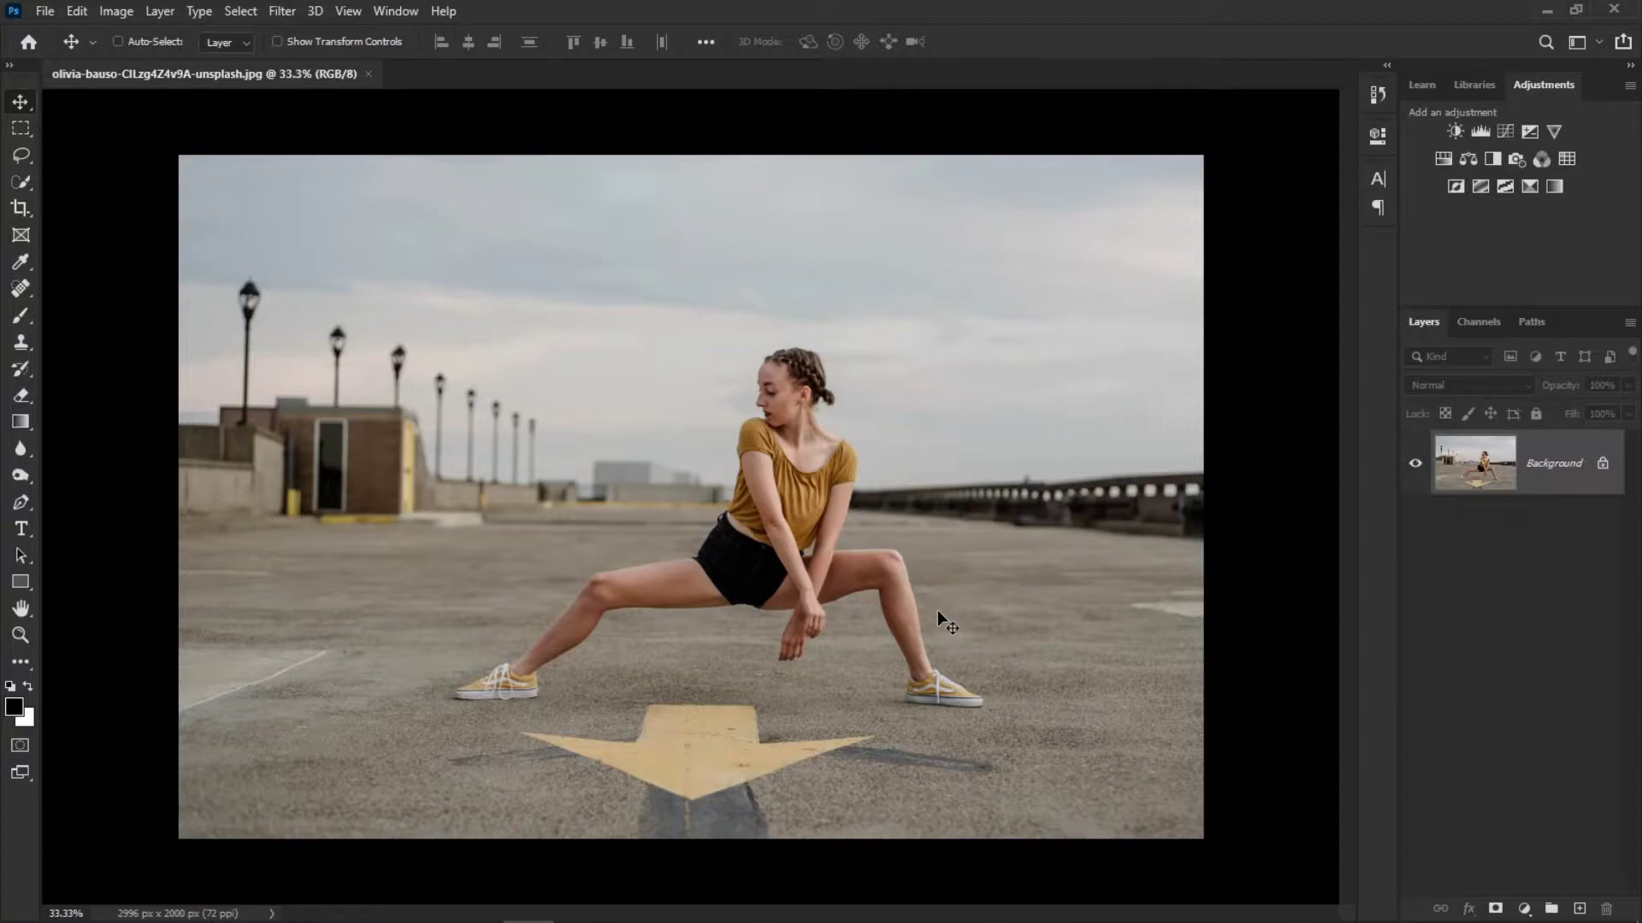
{"action": "key", "text": "ctrl+0"}
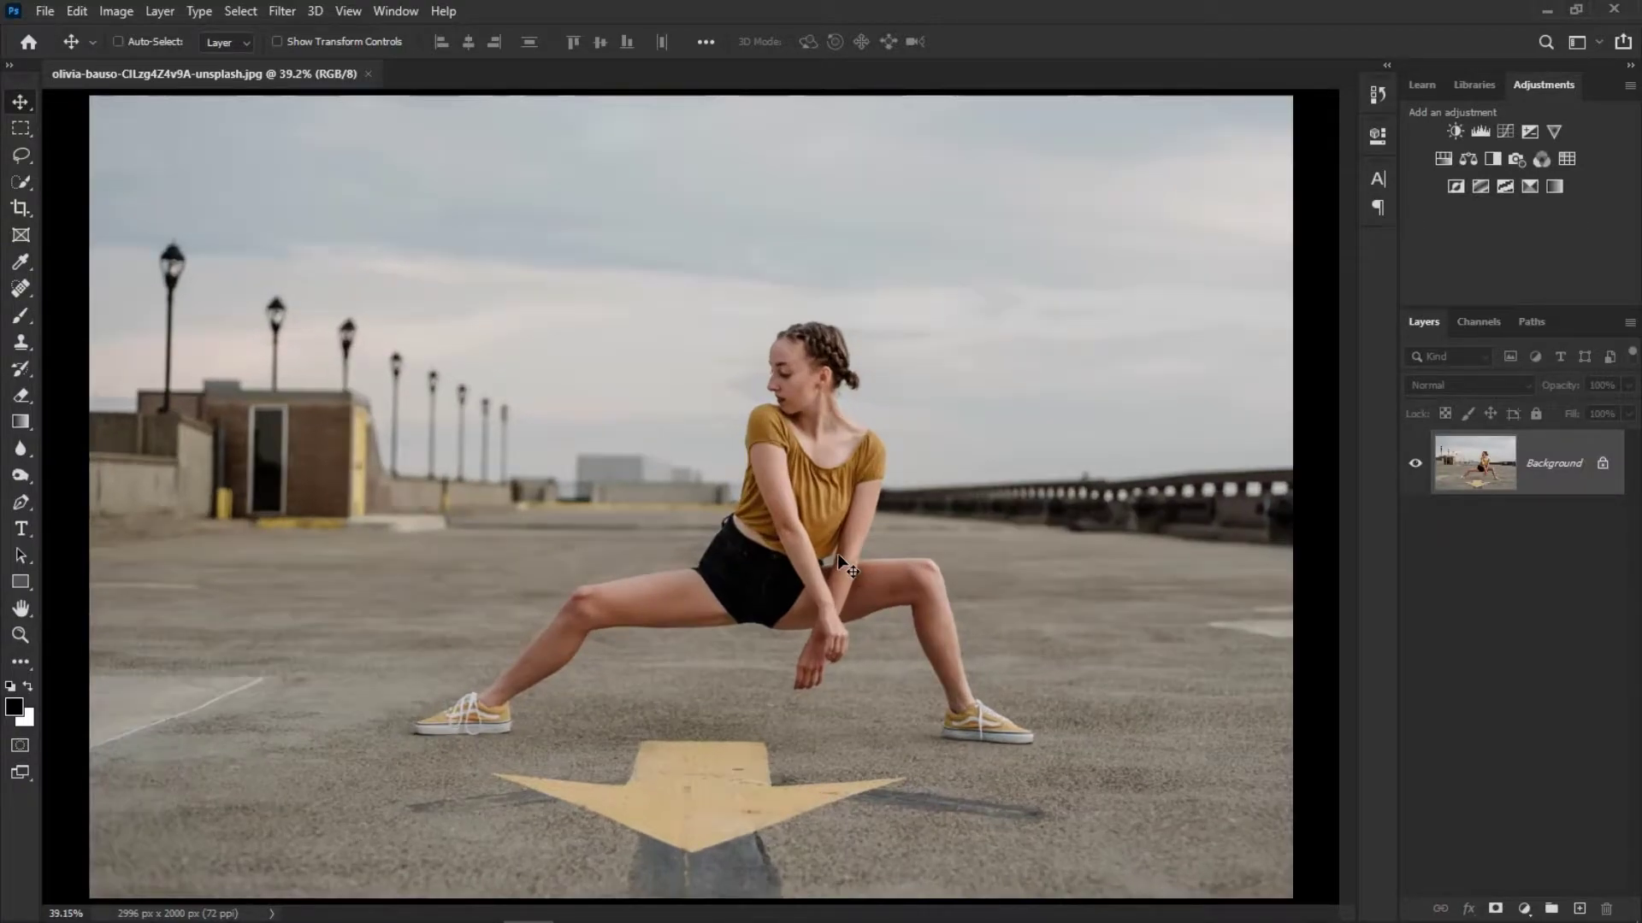
Step: Duplicate the Background layer and launch the Camera Raw Filter on the copy
{"action": "left_click_drag", "start_coordinate": [1539, 482], "coordinate": [1580, 910]}
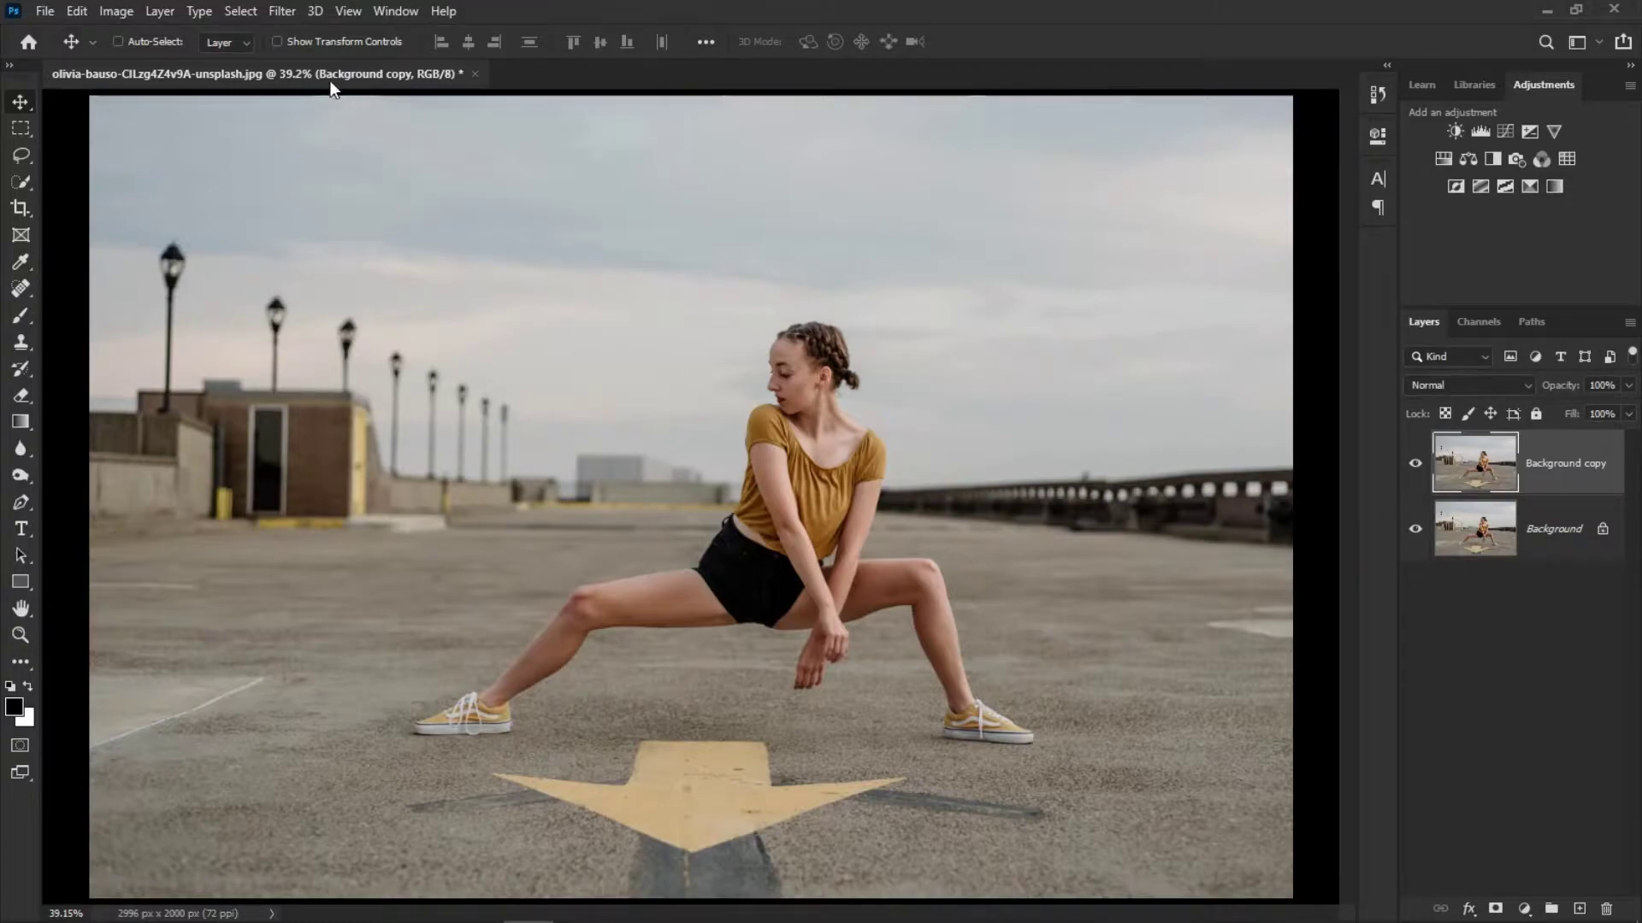
{"action": "left_click", "coordinate": [282, 11]}
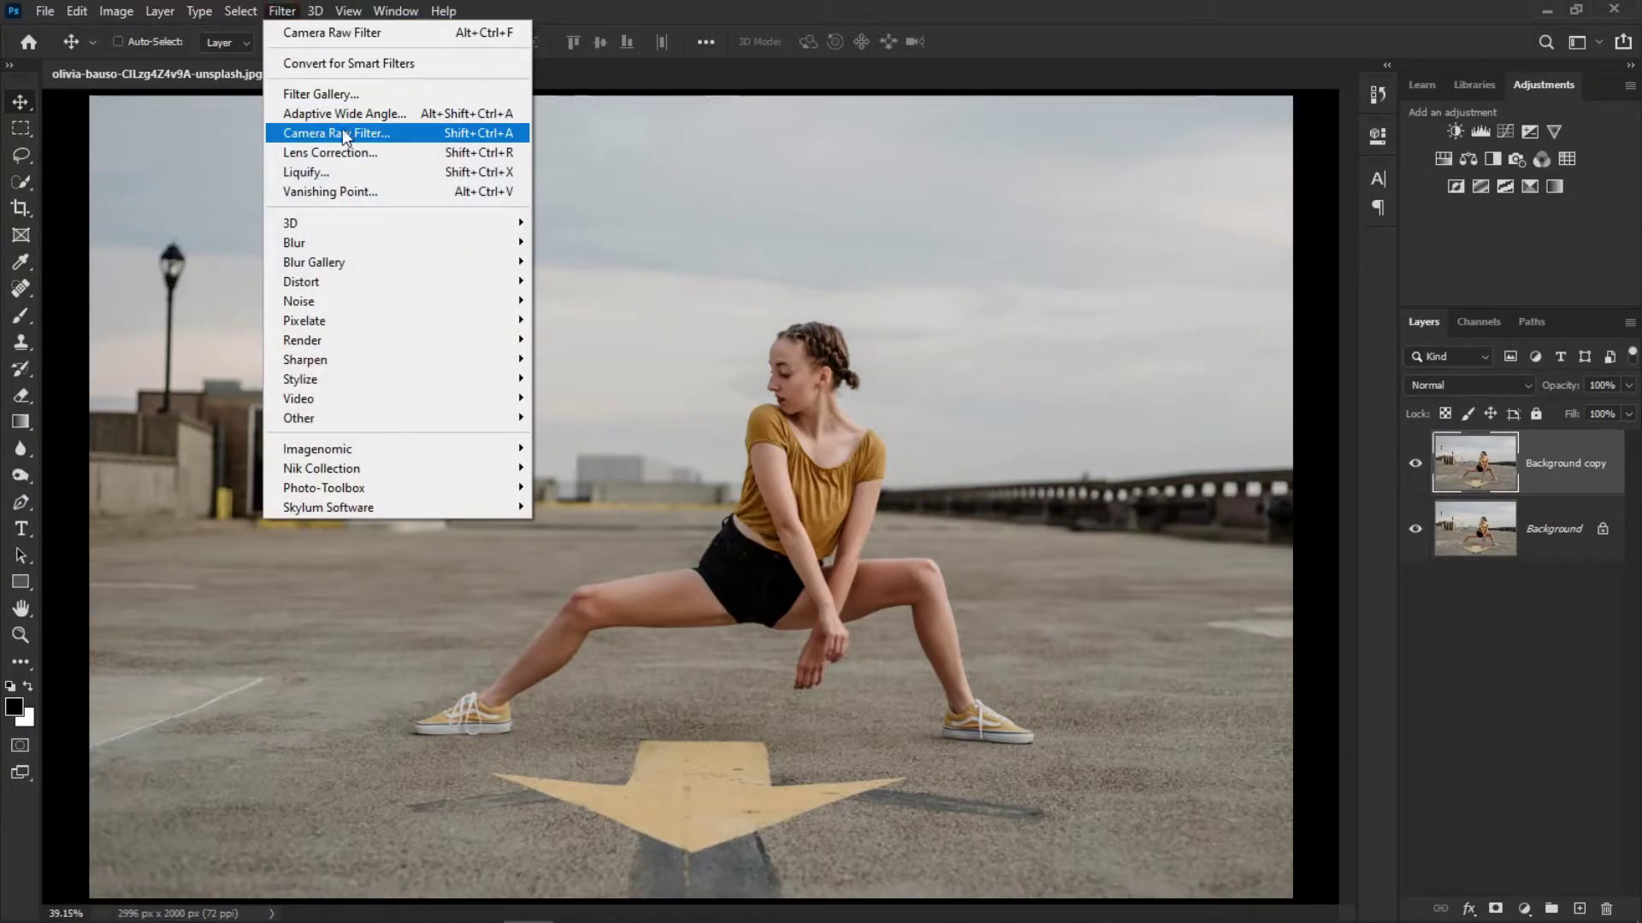
{"action": "left_click", "coordinate": [399, 134]}
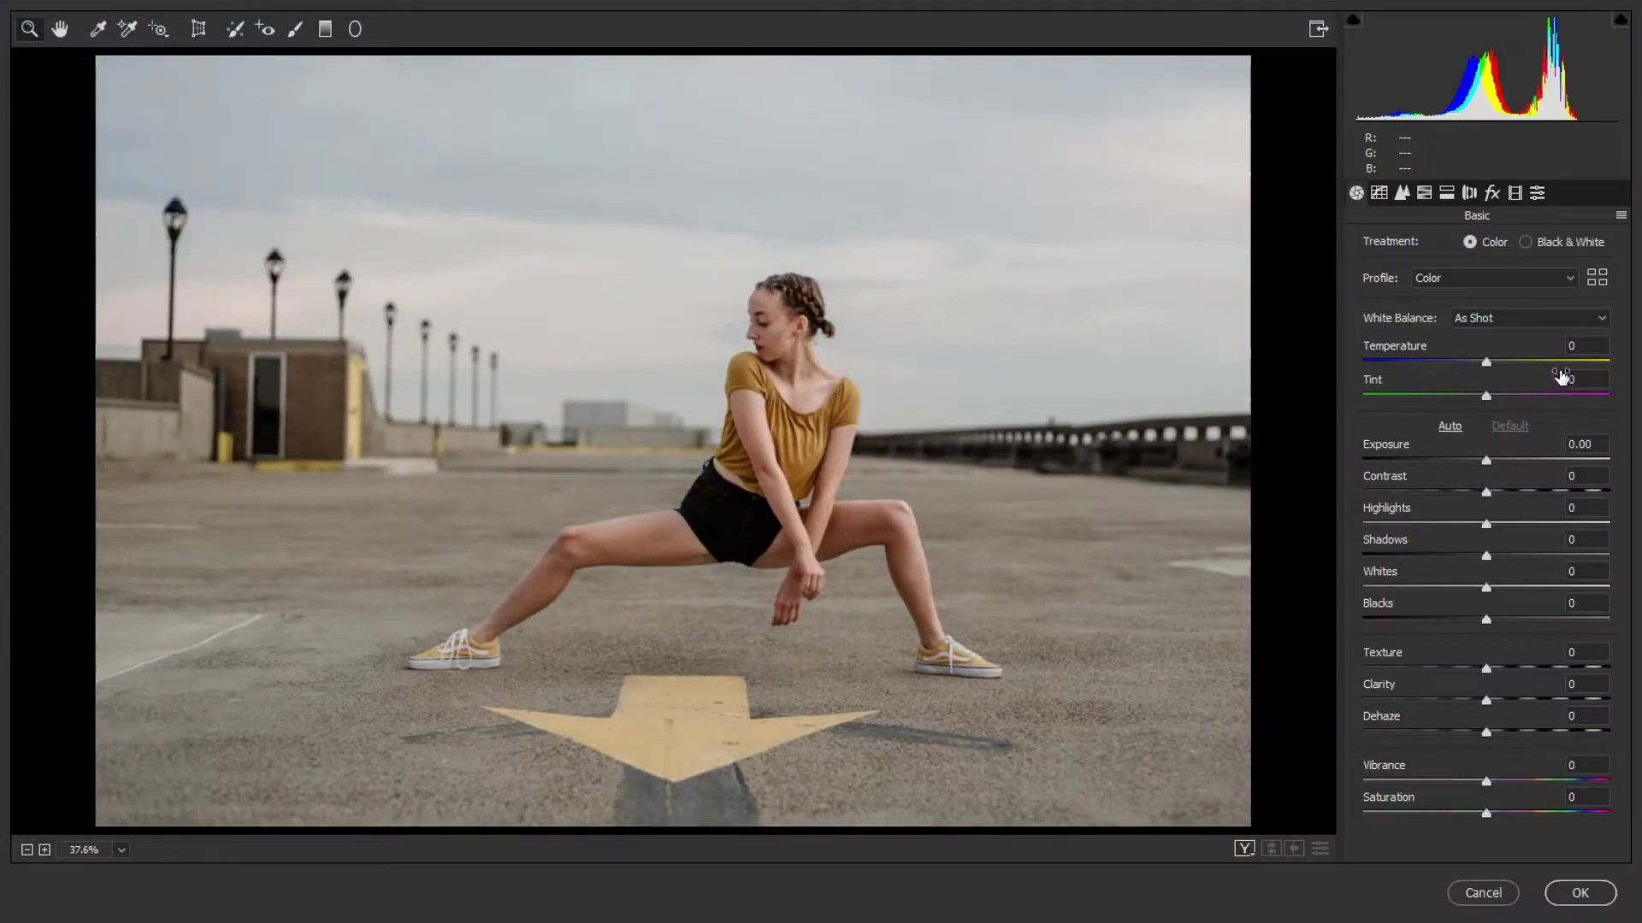
Step: Set Temperature -10, Tint -8, Contrast +16, Highlights -12 and Shadows +51
{"action": "left_click_drag", "start_coordinate": [1487, 362], "coordinate": [1474, 396]}
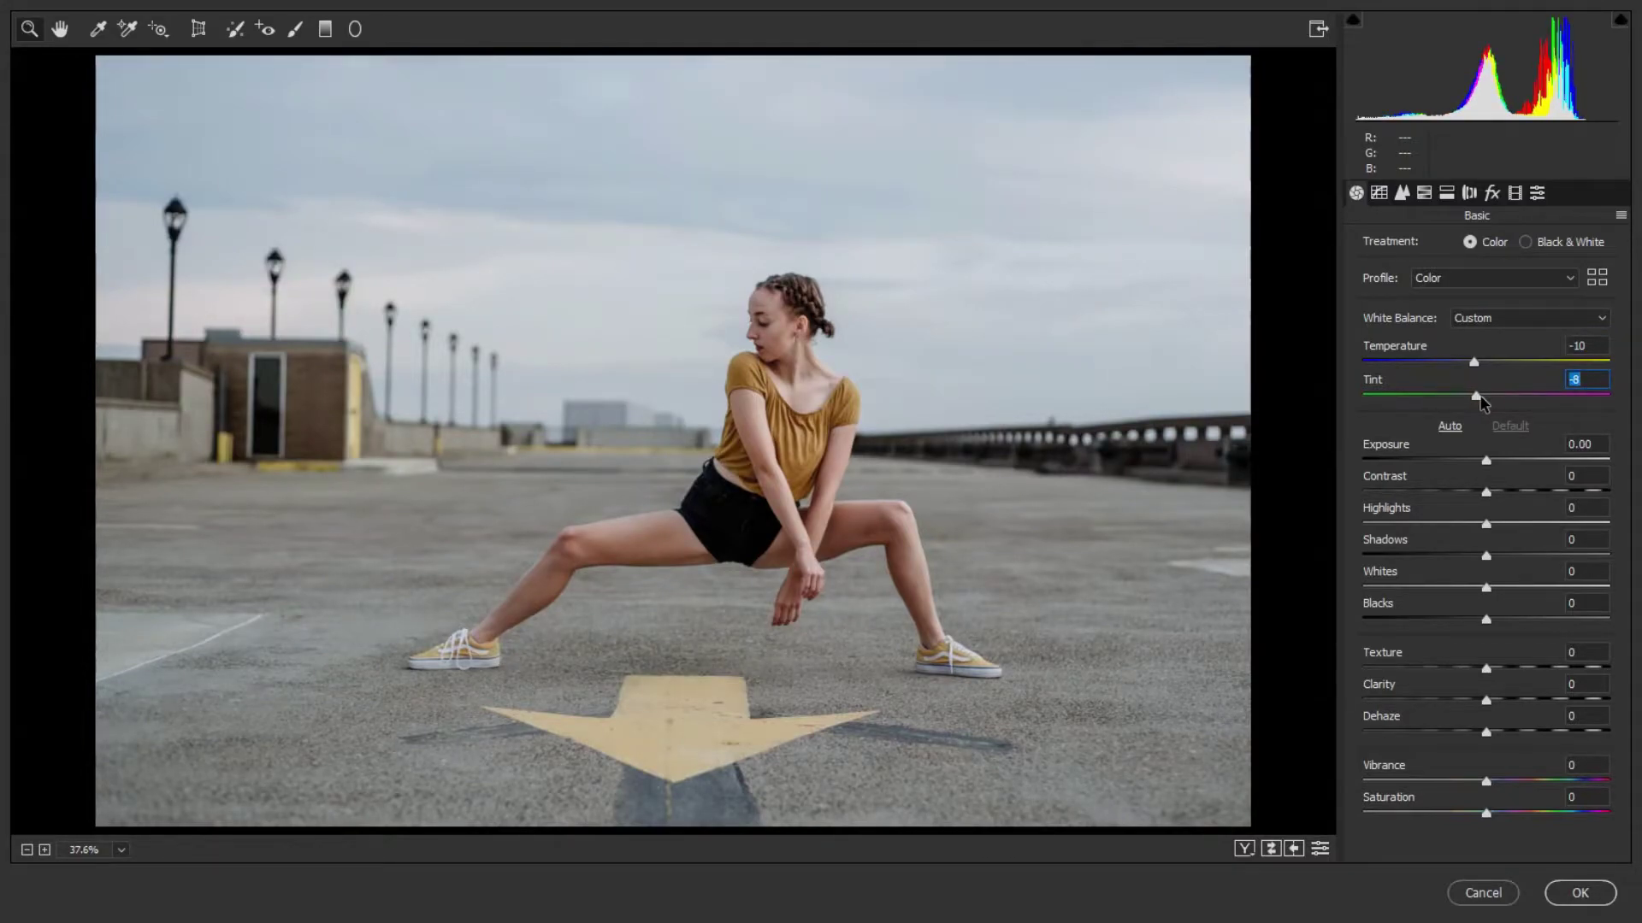
{"action": "left_click_drag", "start_coordinate": [1486, 491], "coordinate": [1509, 503]}
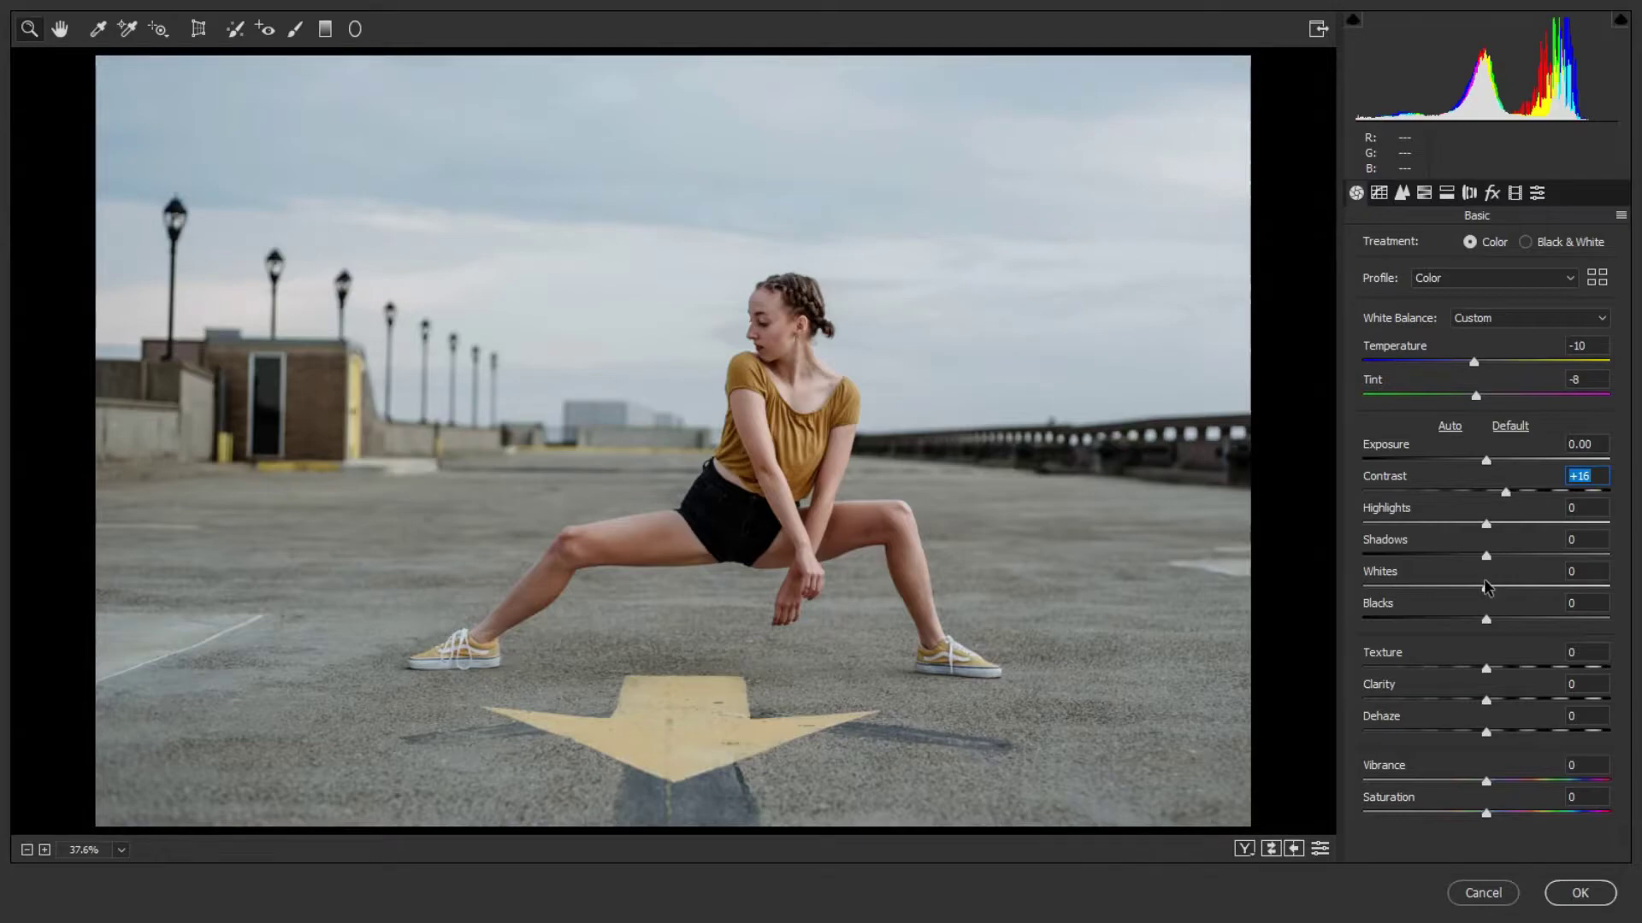
{"action": "left_click_drag", "start_coordinate": [1486, 531], "coordinate": [1472, 531]}
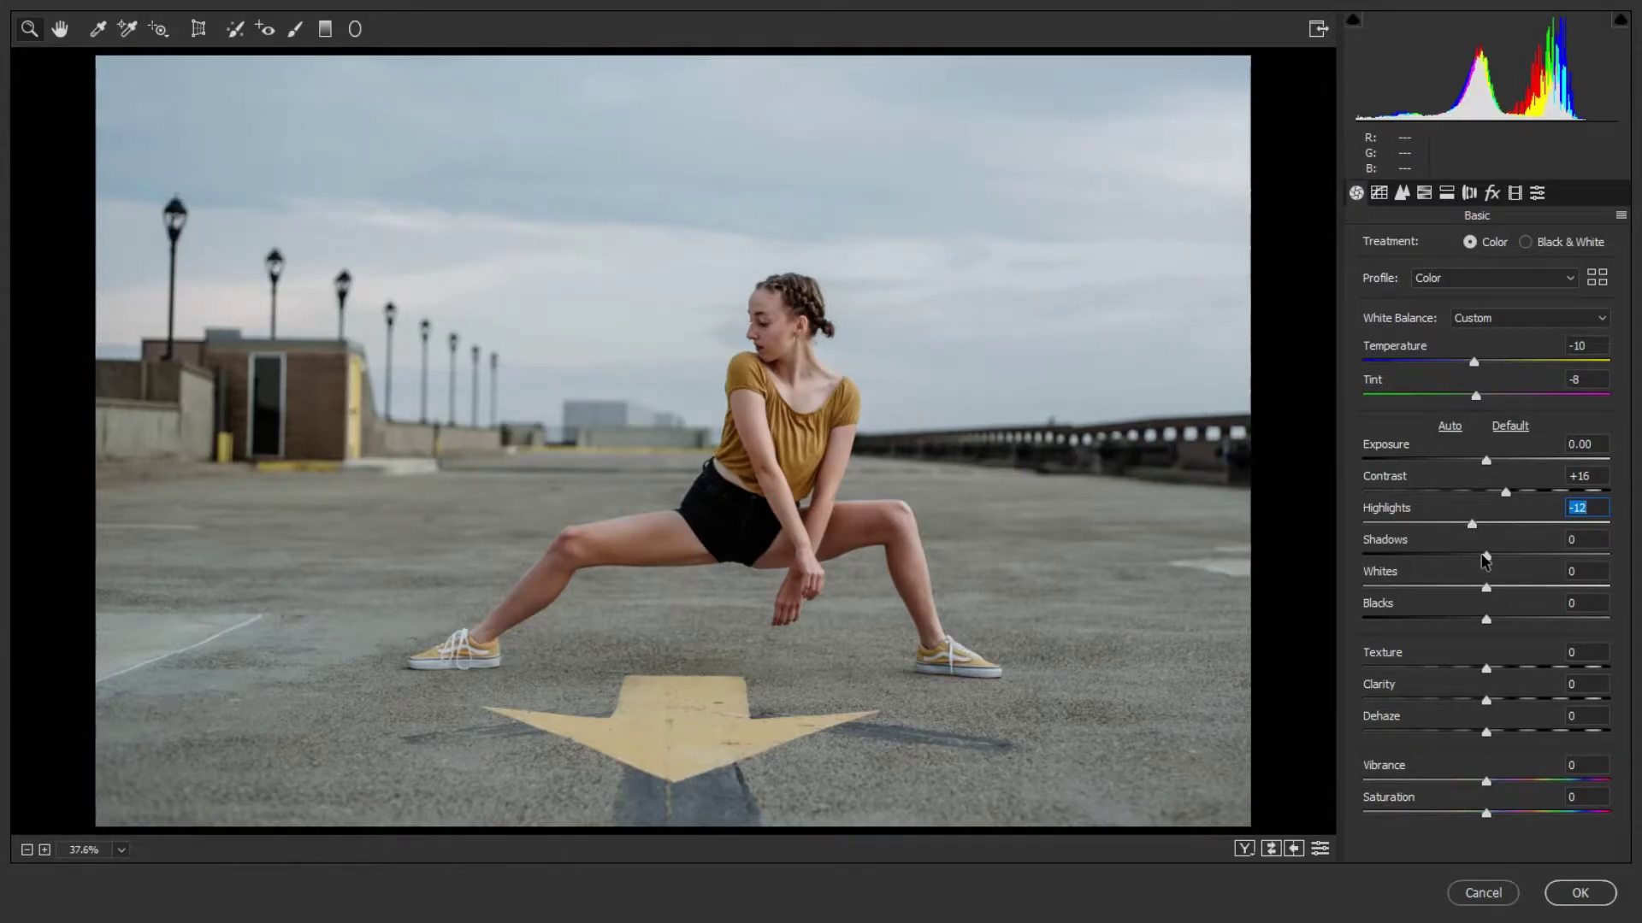
{"action": "left_click_drag", "start_coordinate": [1485, 554], "coordinate": [1535, 556]}
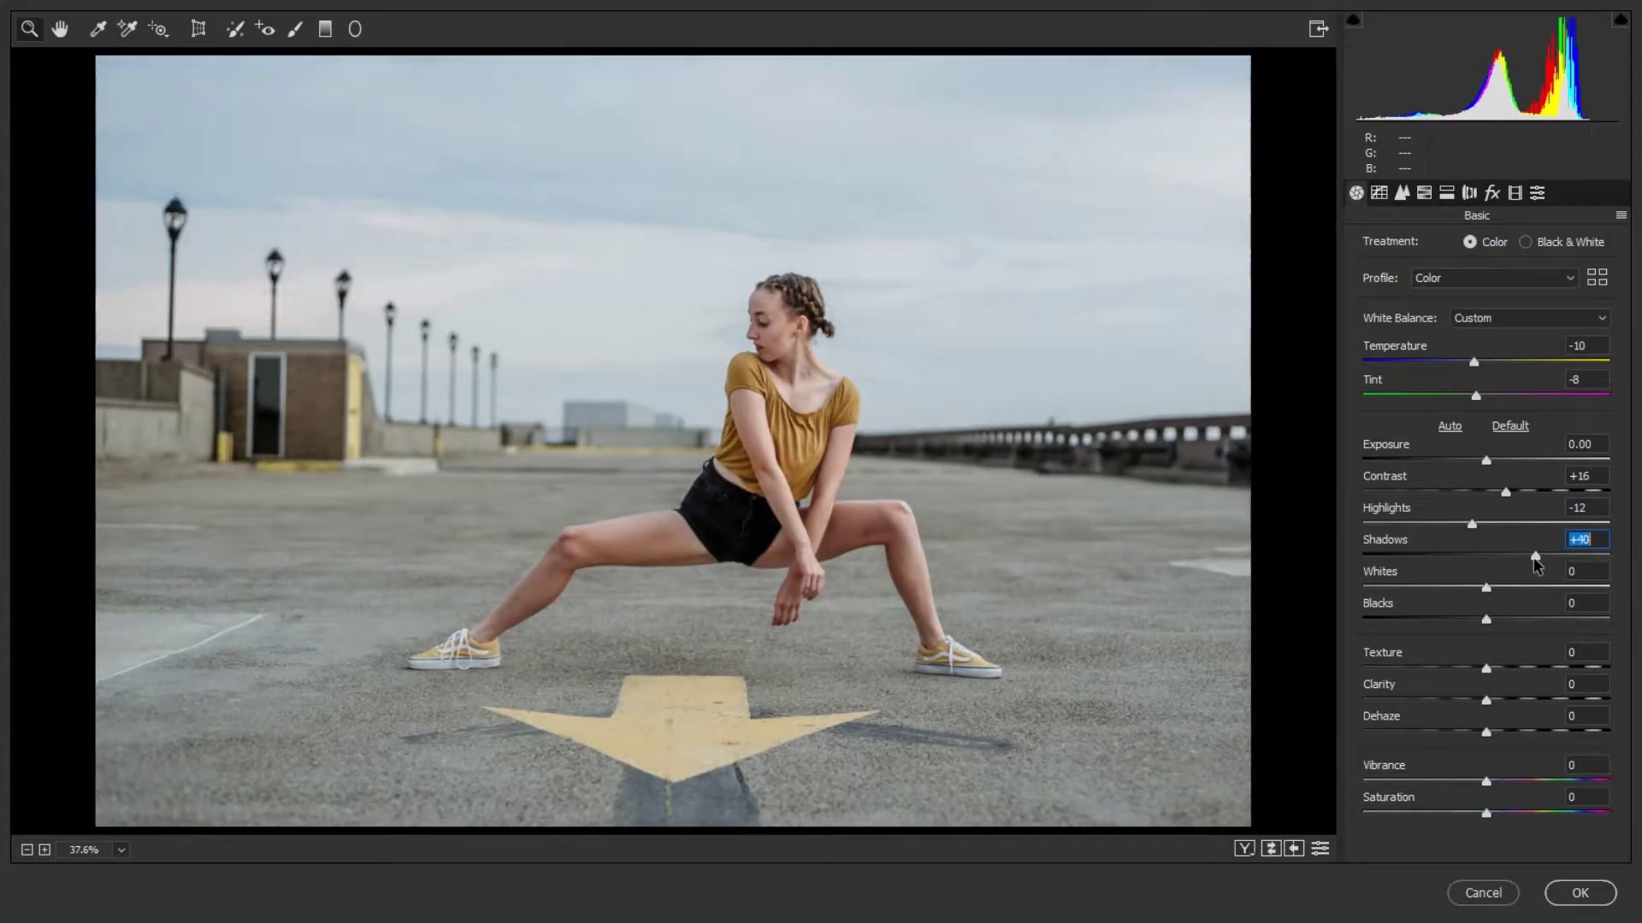
{"action": "left_click_drag", "start_coordinate": [1536, 558], "coordinate": [1550, 564]}
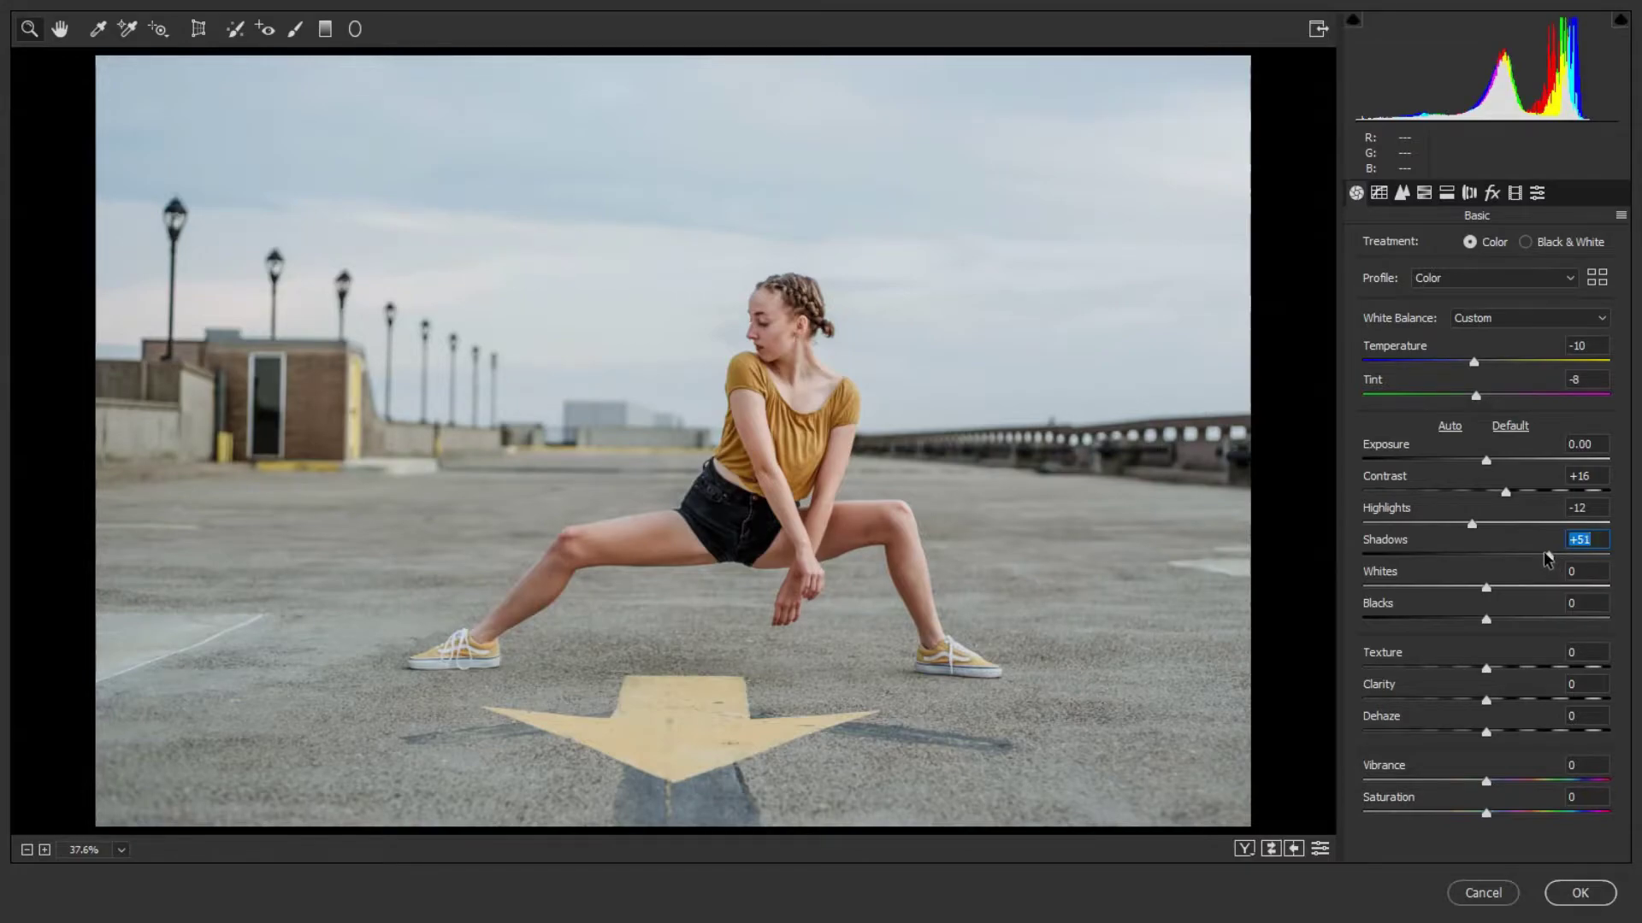
Step: Set Whites -21, Blacks +10 and Vibrance +53, comparing against the original
{"action": "left_click_drag", "start_coordinate": [1486, 588], "coordinate": [1462, 589]}
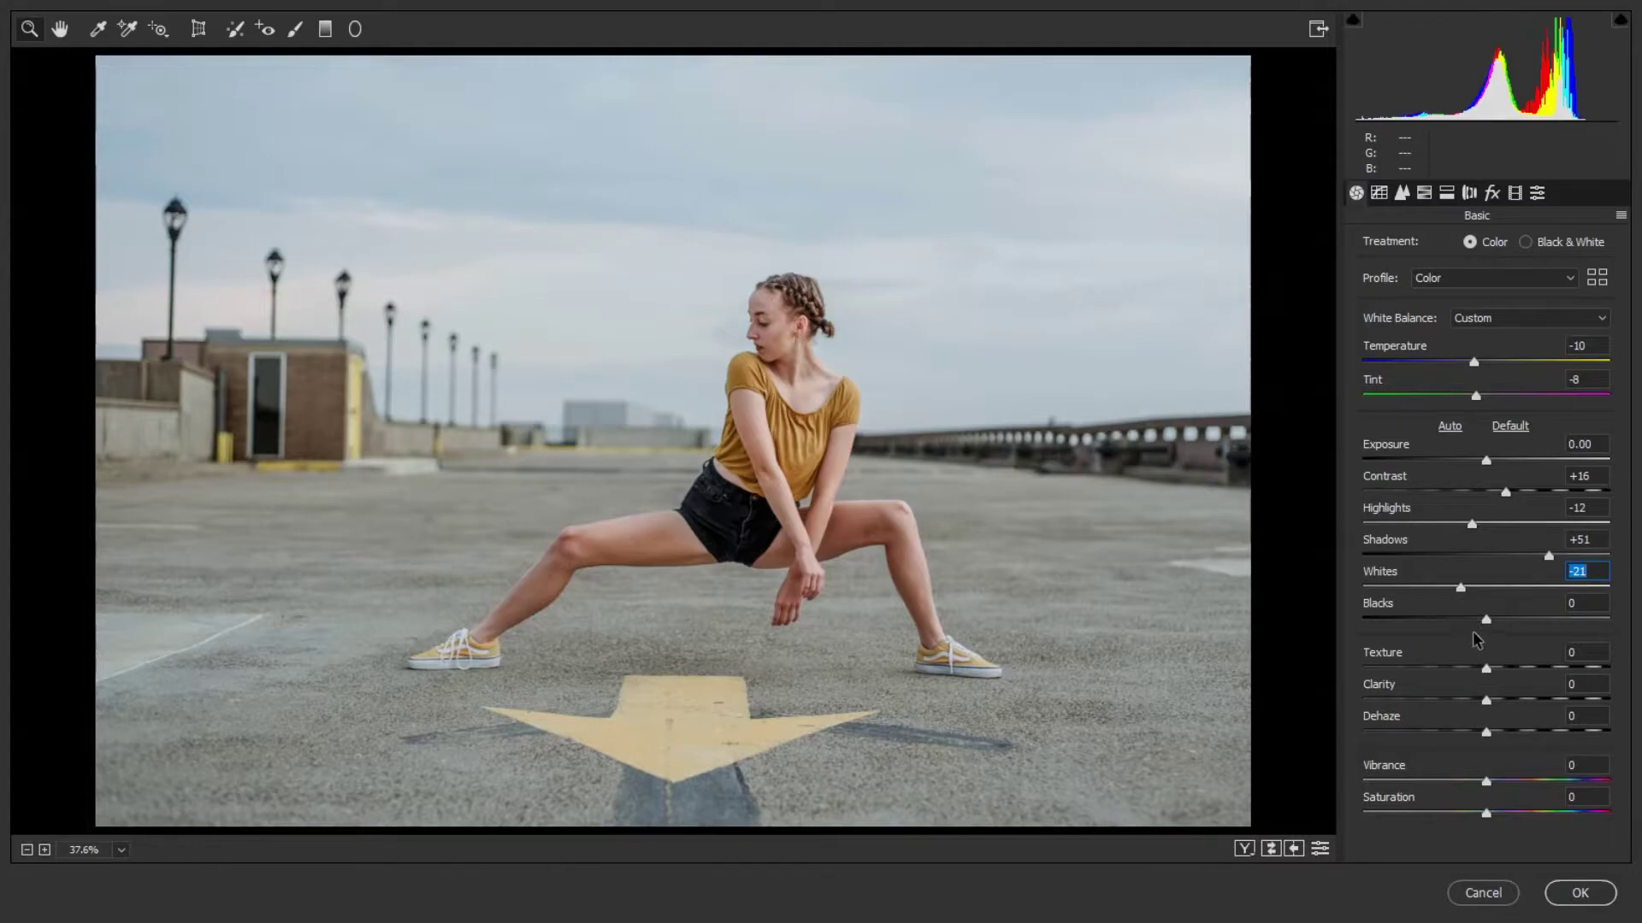
{"action": "left_click_drag", "start_coordinate": [1487, 620], "coordinate": [1501, 626]}
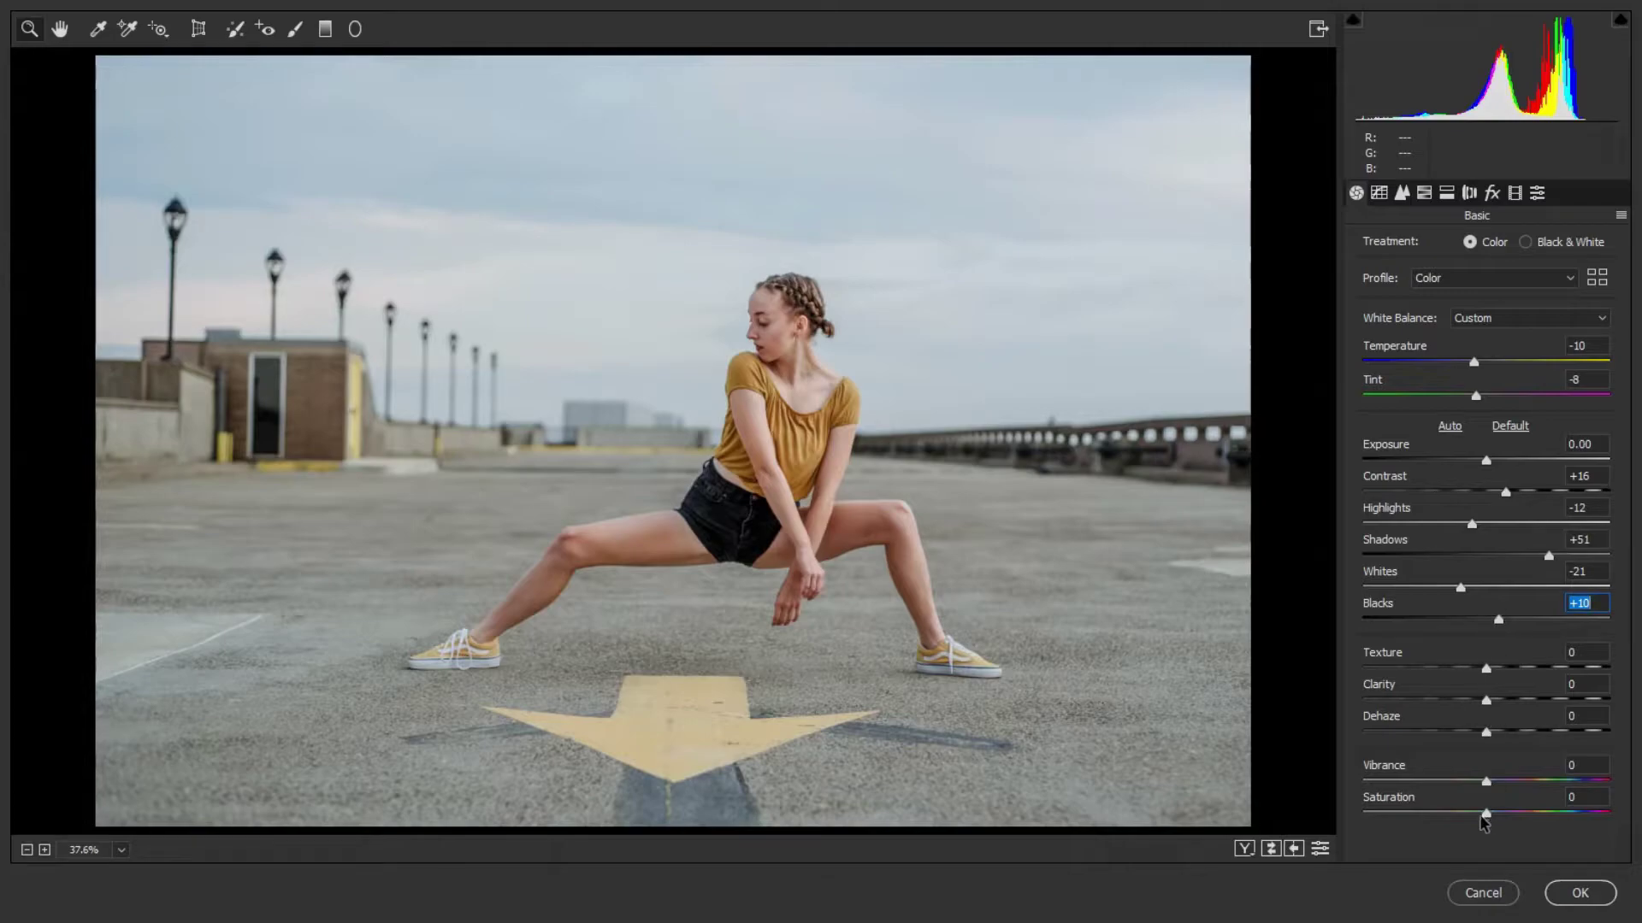
{"action": "left_click_drag", "start_coordinate": [1488, 783], "coordinate": [1553, 783]}
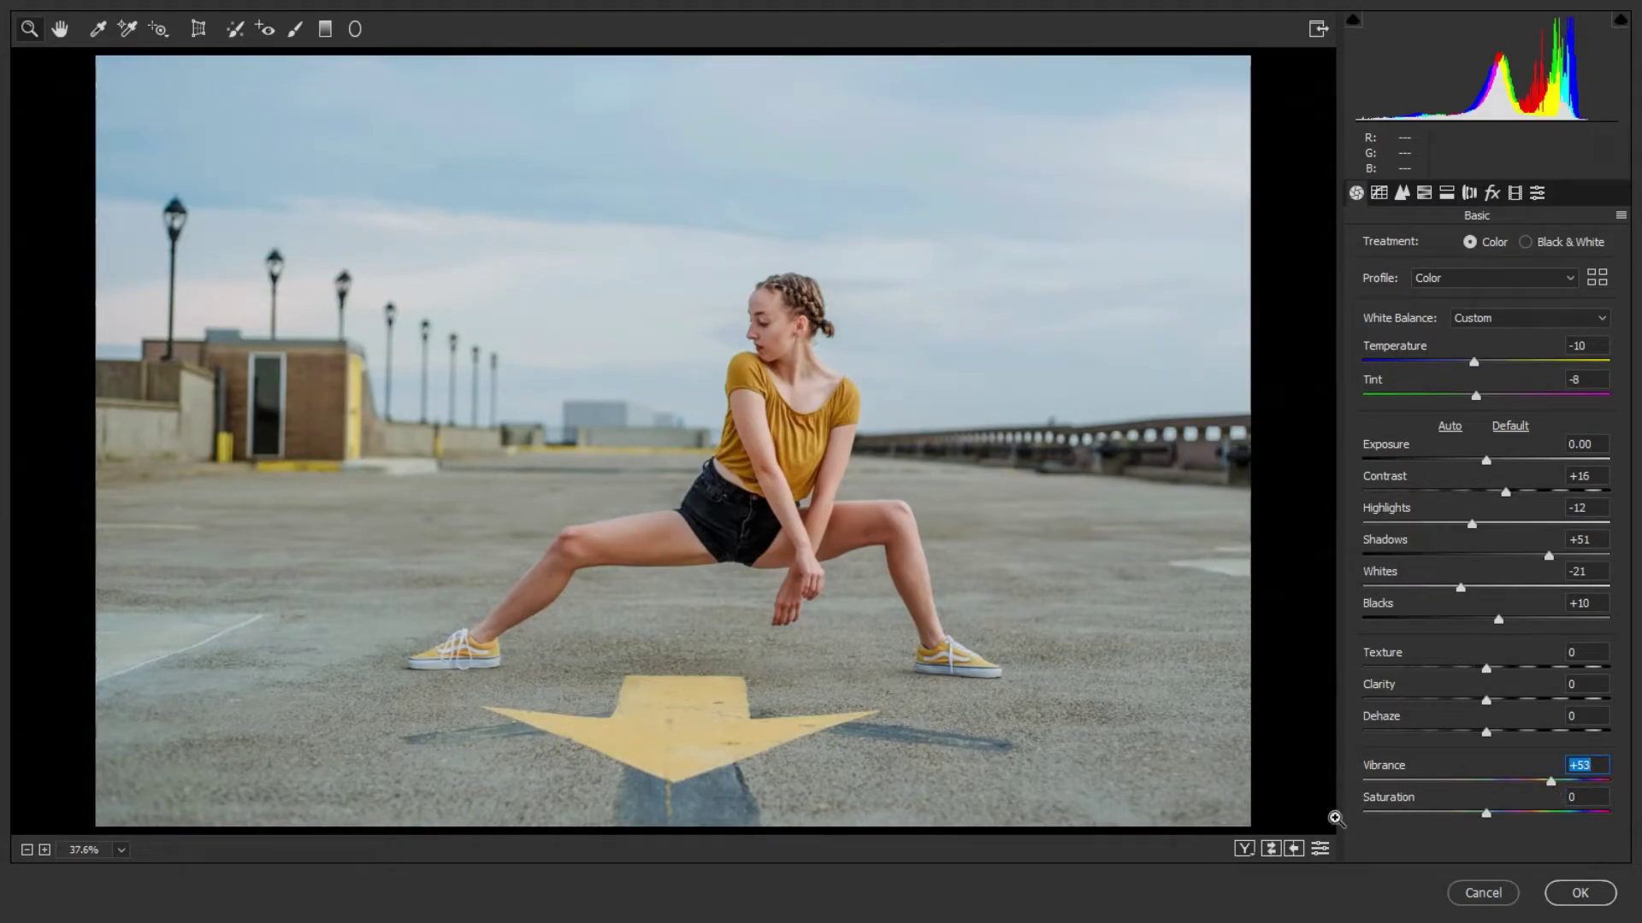
{"action": "left_click", "coordinate": [1320, 848]}
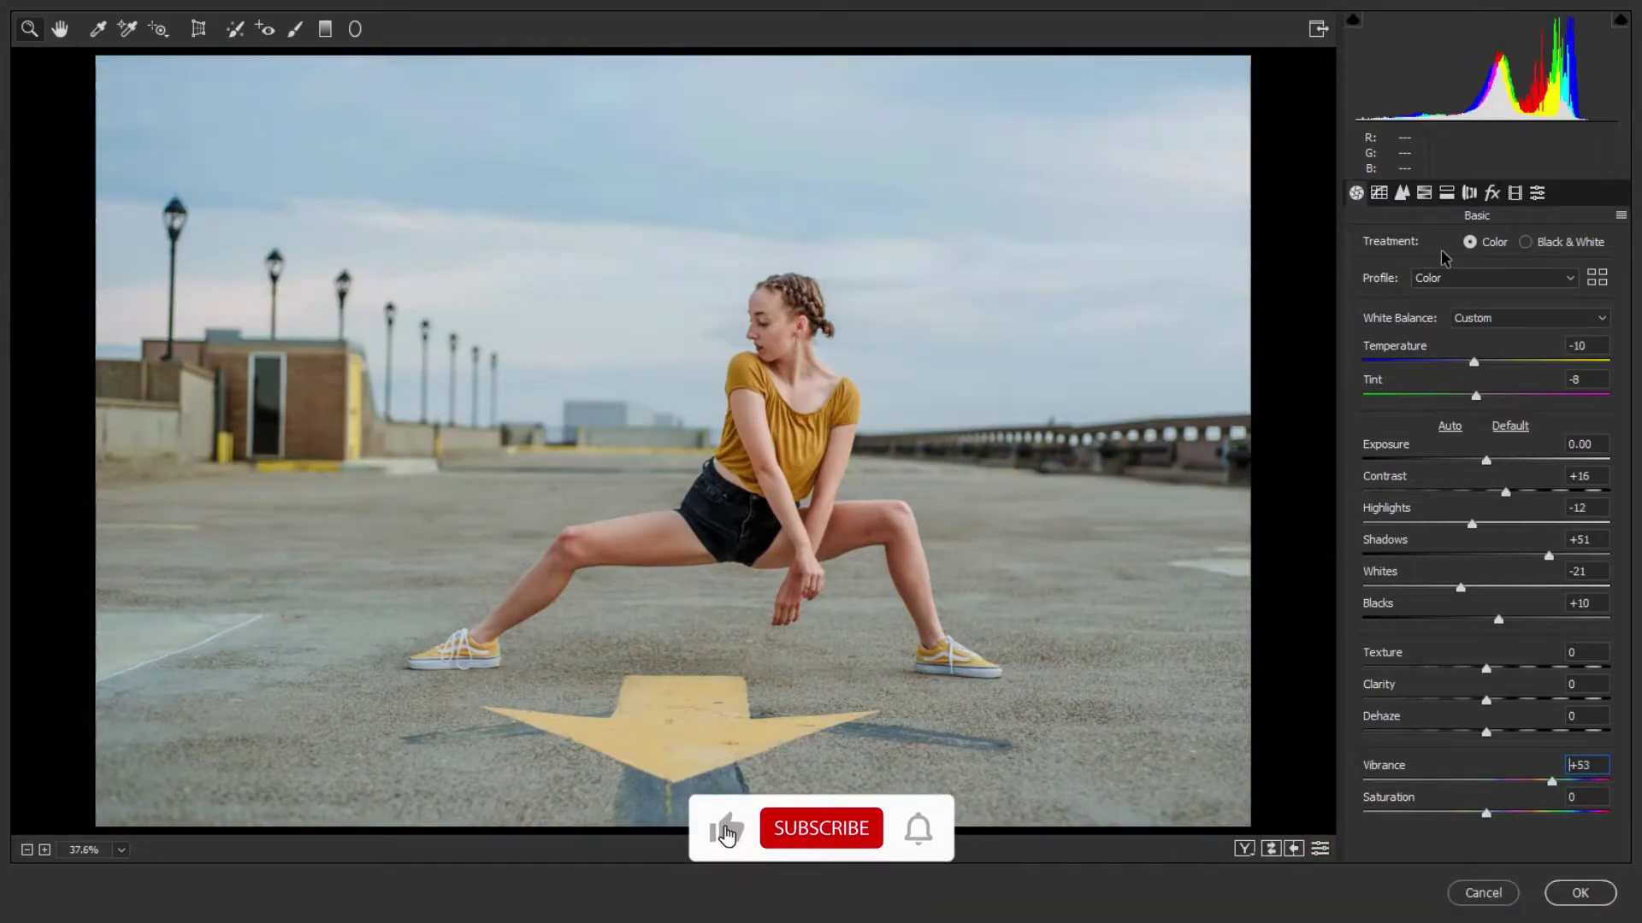
{"action": "left_click", "coordinate": [1426, 193]}
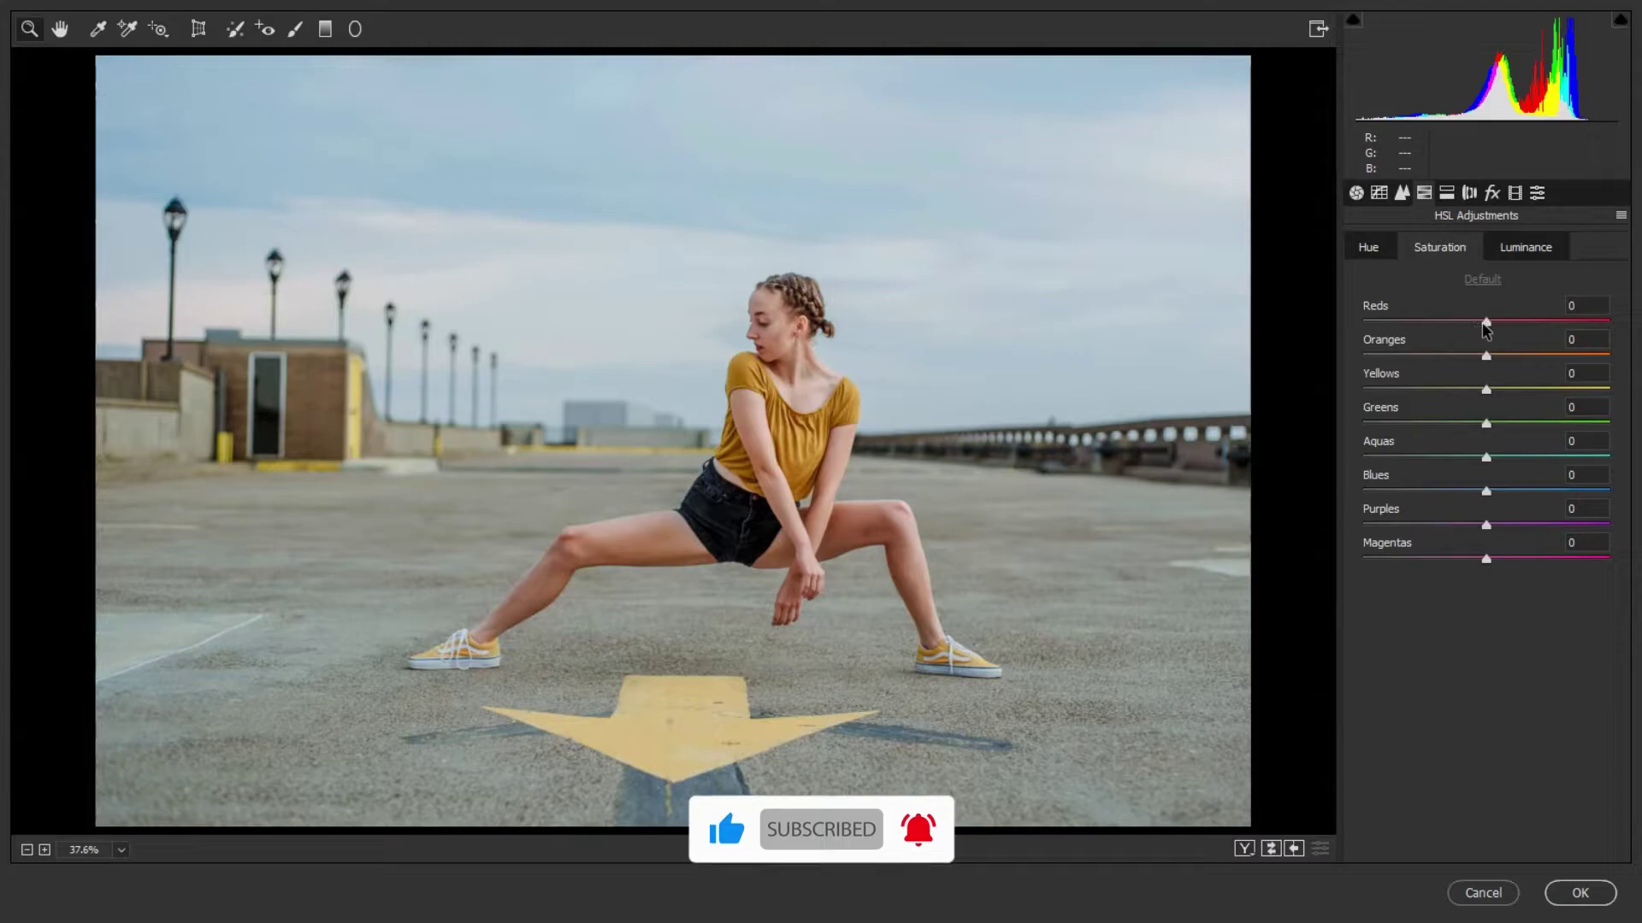
Step: Set HSL saturation to Oranges +13, Greens -51, Aquas +13 and Blues +12
{"action": "left_click_drag", "start_coordinate": [1486, 357], "coordinate": [1499, 357]}
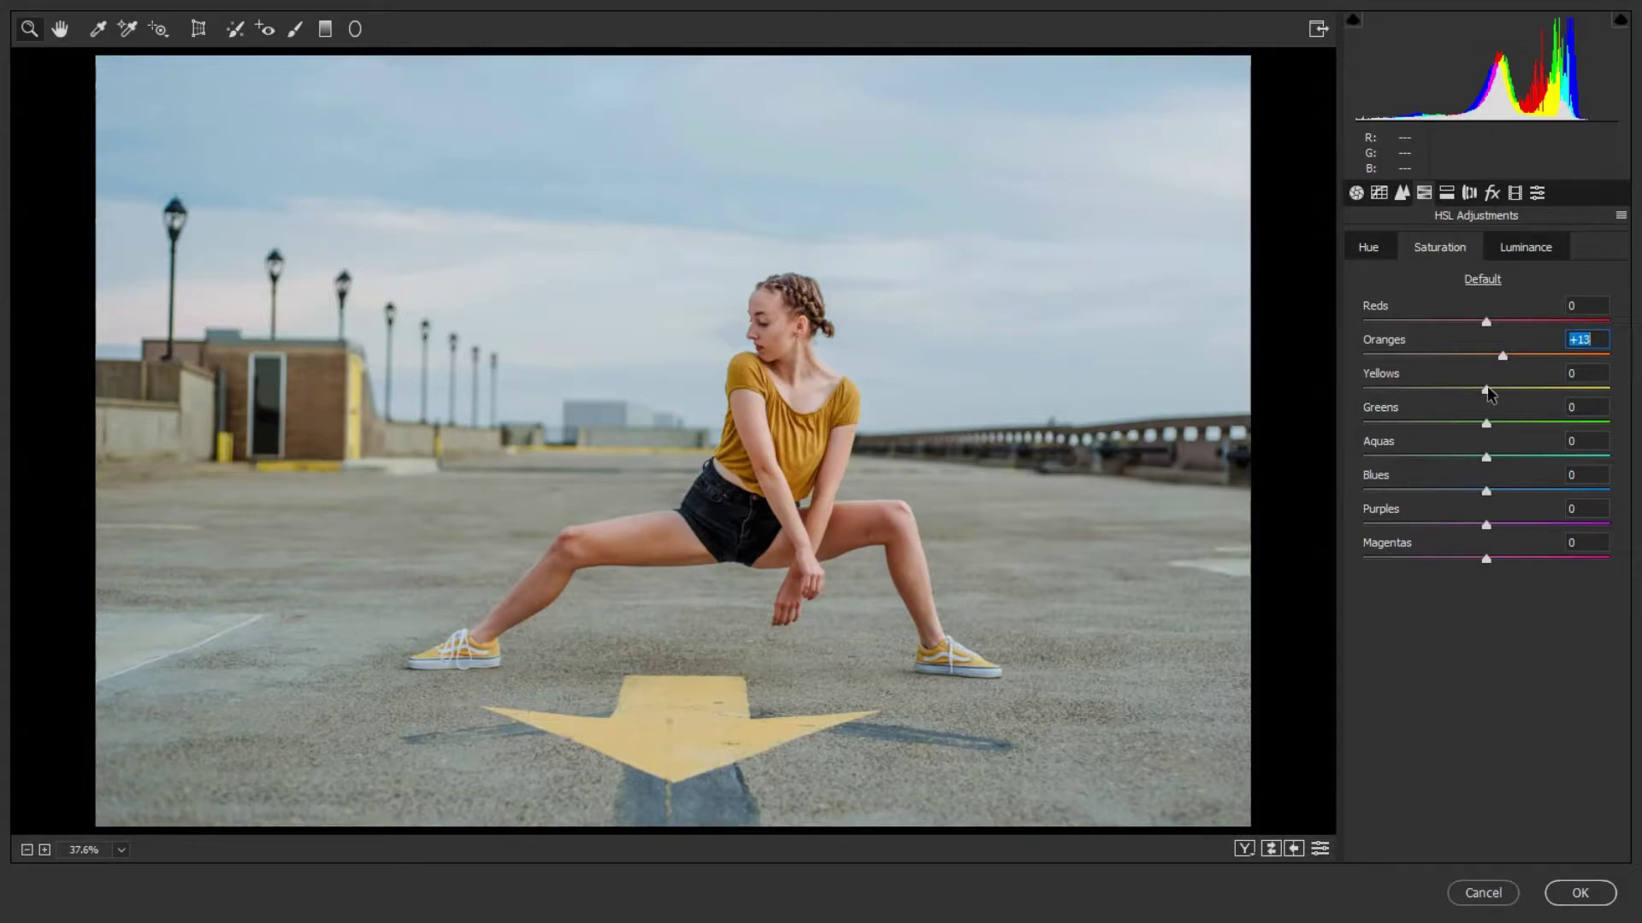
{"action": "left_click_drag", "start_coordinate": [1486, 425], "coordinate": [1423, 425]}
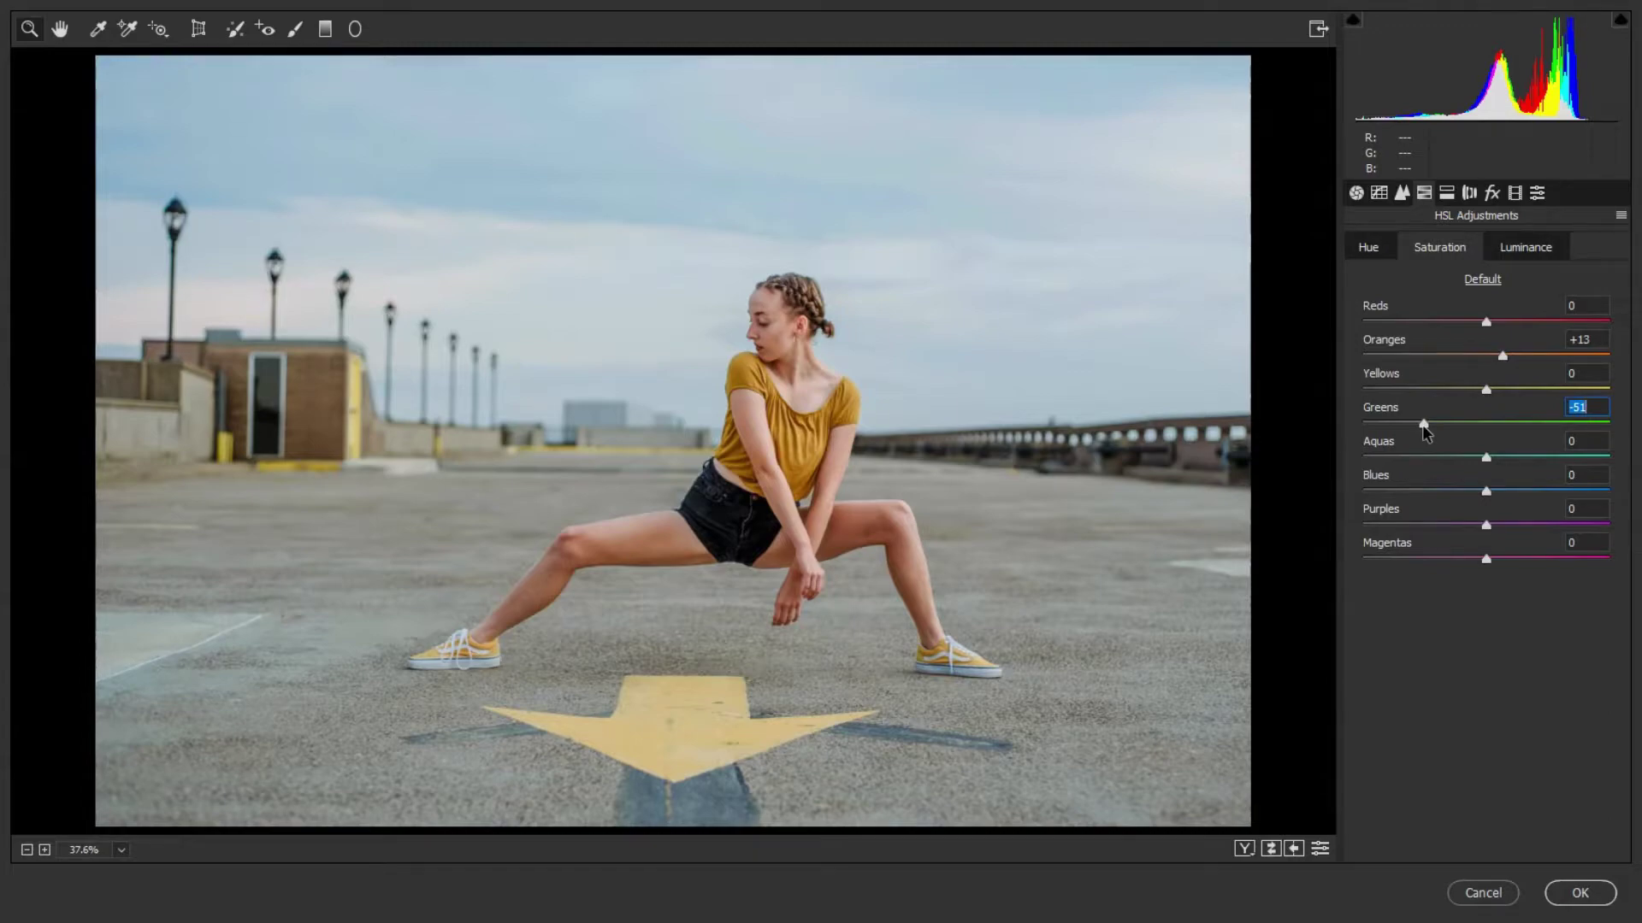
{"action": "mouse_move", "coordinate": [1486, 457]}
{"action": "left_mouse_down"}
{"action": "mouse_move", "coordinate": [1473, 458]}
{"action": "mouse_move", "coordinate": [1507, 459]}
{"action": "left_mouse_up"}
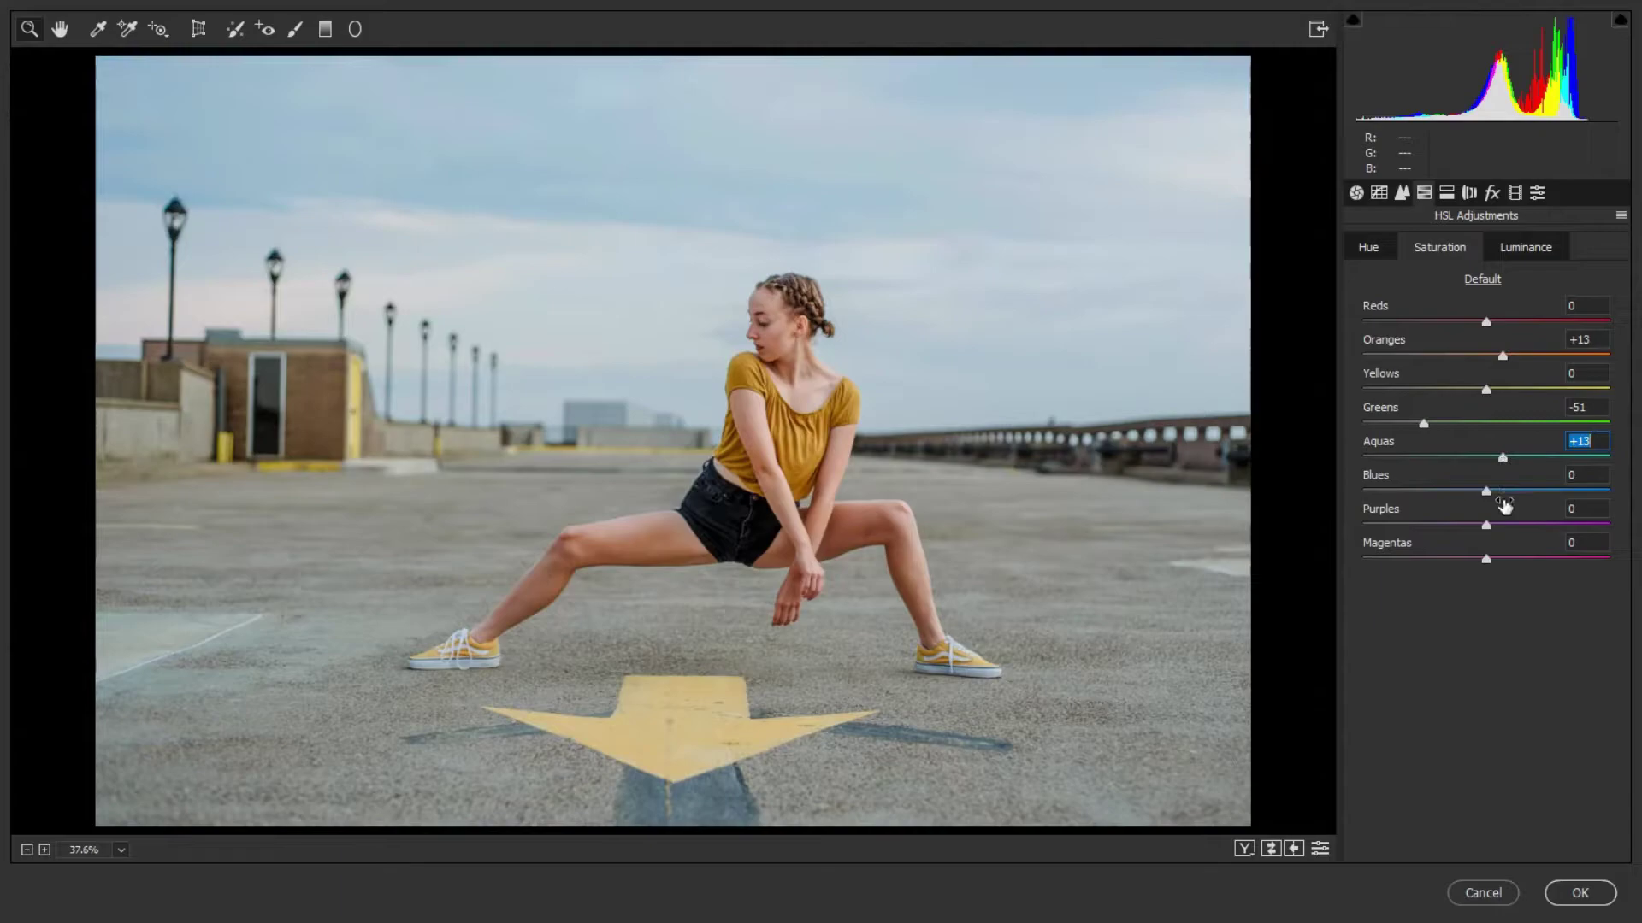
{"action": "left_click_drag", "start_coordinate": [1487, 492], "coordinate": [1505, 501]}
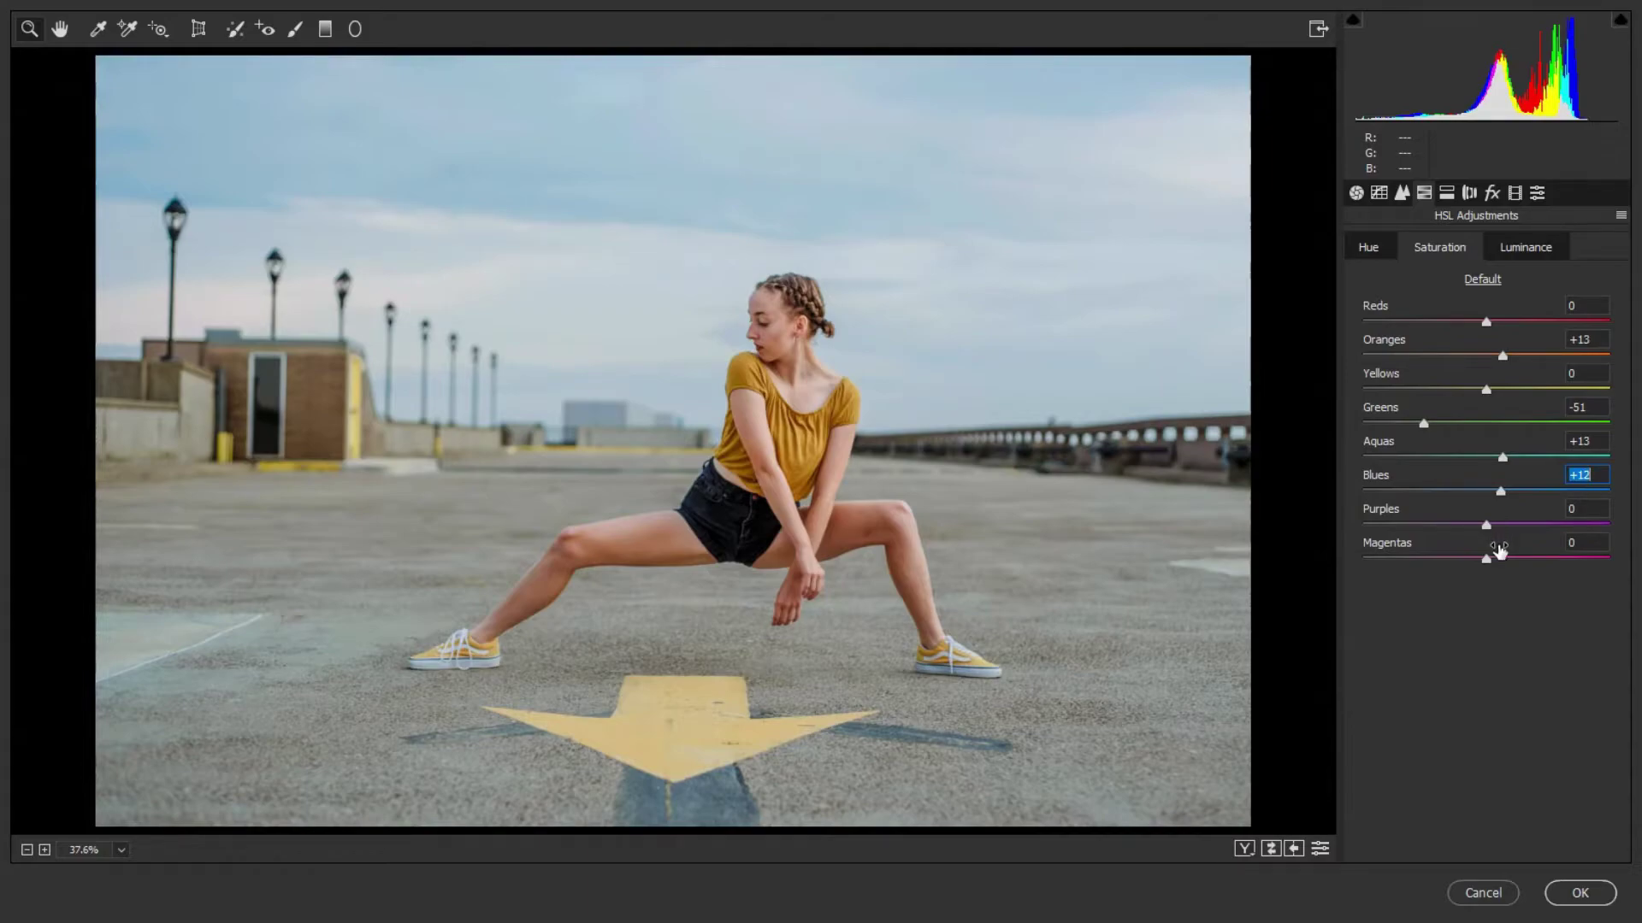
{"action": "left_click", "coordinate": [1378, 255]}
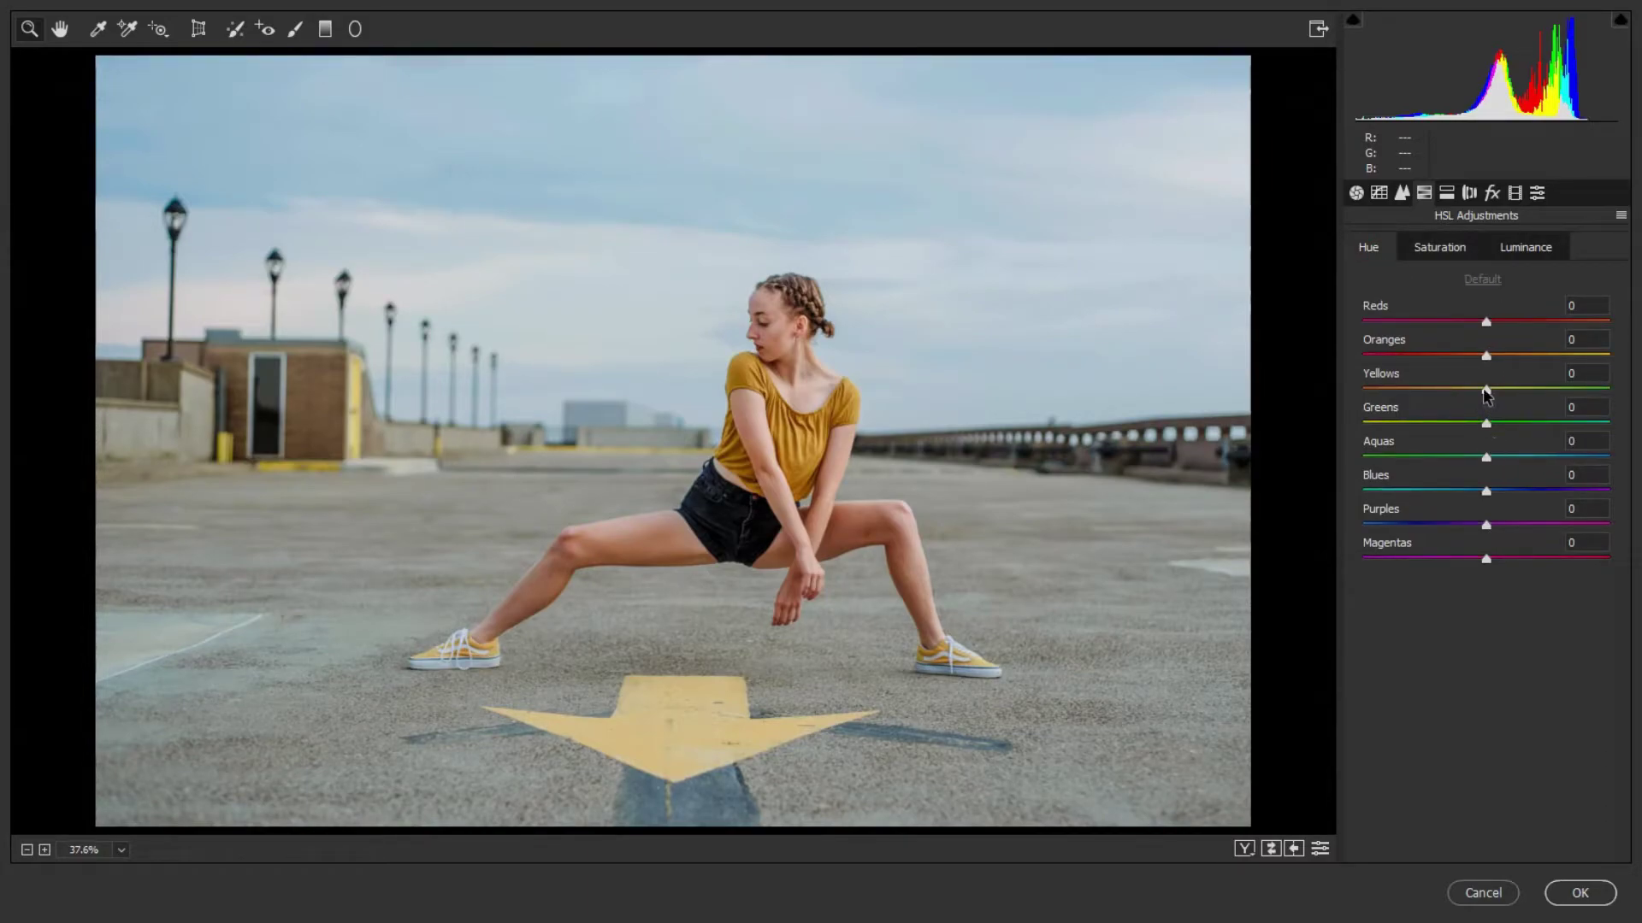
Step: Set HSL hues to Oranges -6, Yellows -100, Greens +100, Aquas -22, Blues -22
{"action": "left_click_drag", "start_coordinate": [1486, 390], "coordinate": [1477, 394]}
{"action": "double_click", "coordinate": [1479, 391]}
{"action": "left_click_drag", "start_coordinate": [1486, 356], "coordinate": [1480, 360]}
{"action": "left_click_drag", "start_coordinate": [1488, 393], "coordinate": [1348, 407]}
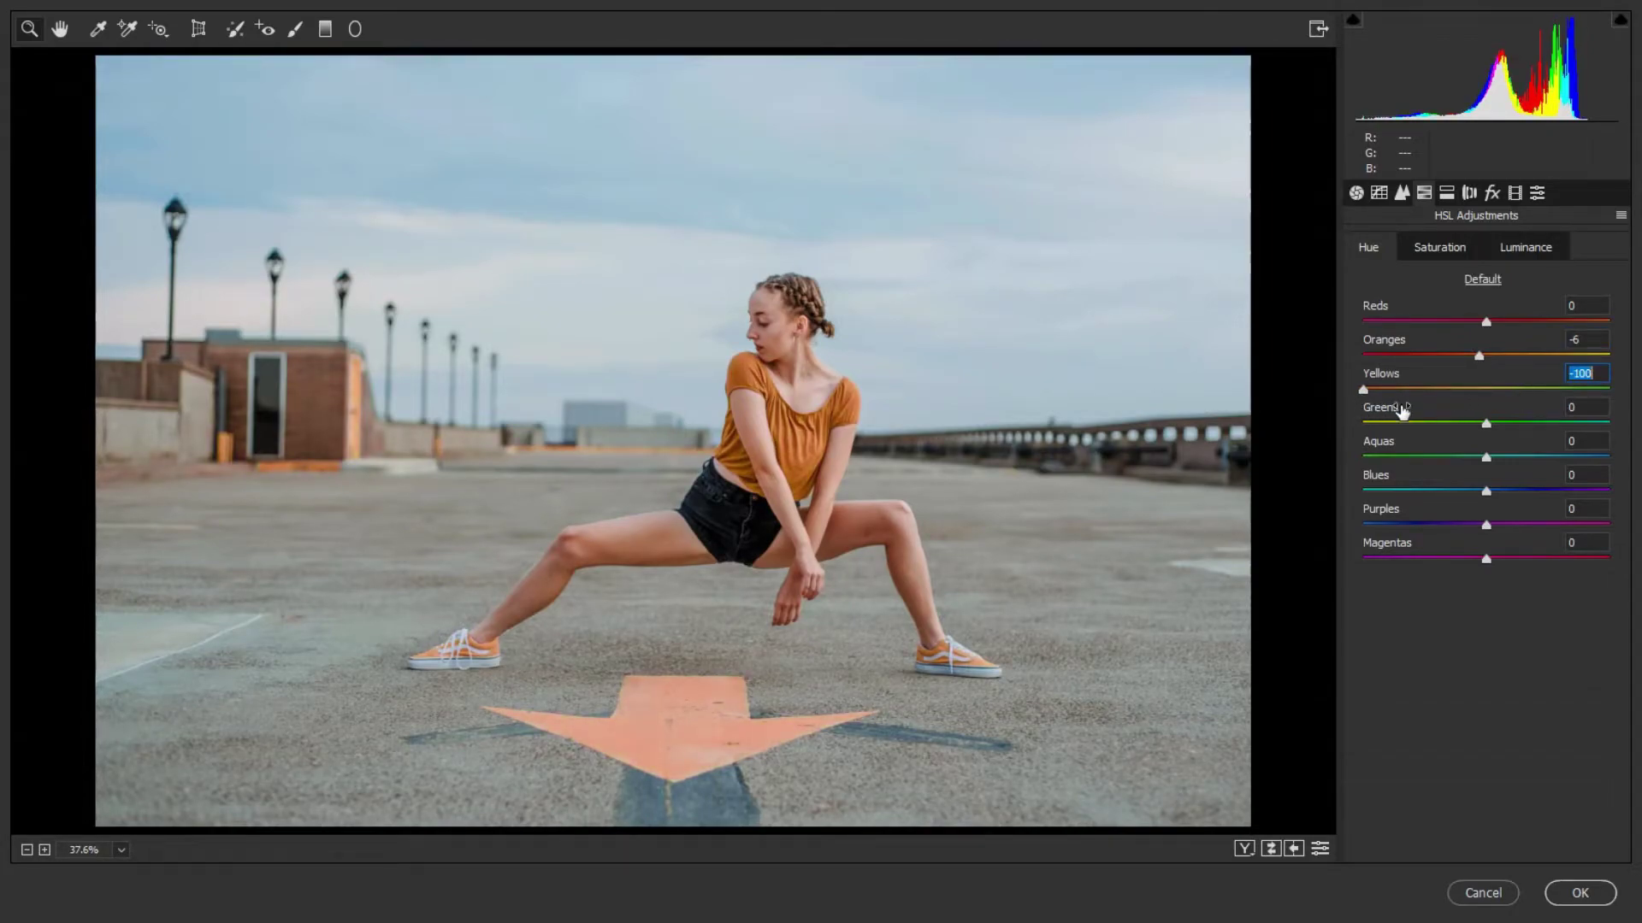
{"action": "mouse_move", "coordinate": [1486, 425]}
{"action": "left_mouse_down"}
{"action": "mouse_move", "coordinate": [1474, 432]}
{"action": "mouse_move", "coordinate": [1609, 427]}
{"action": "left_mouse_up"}
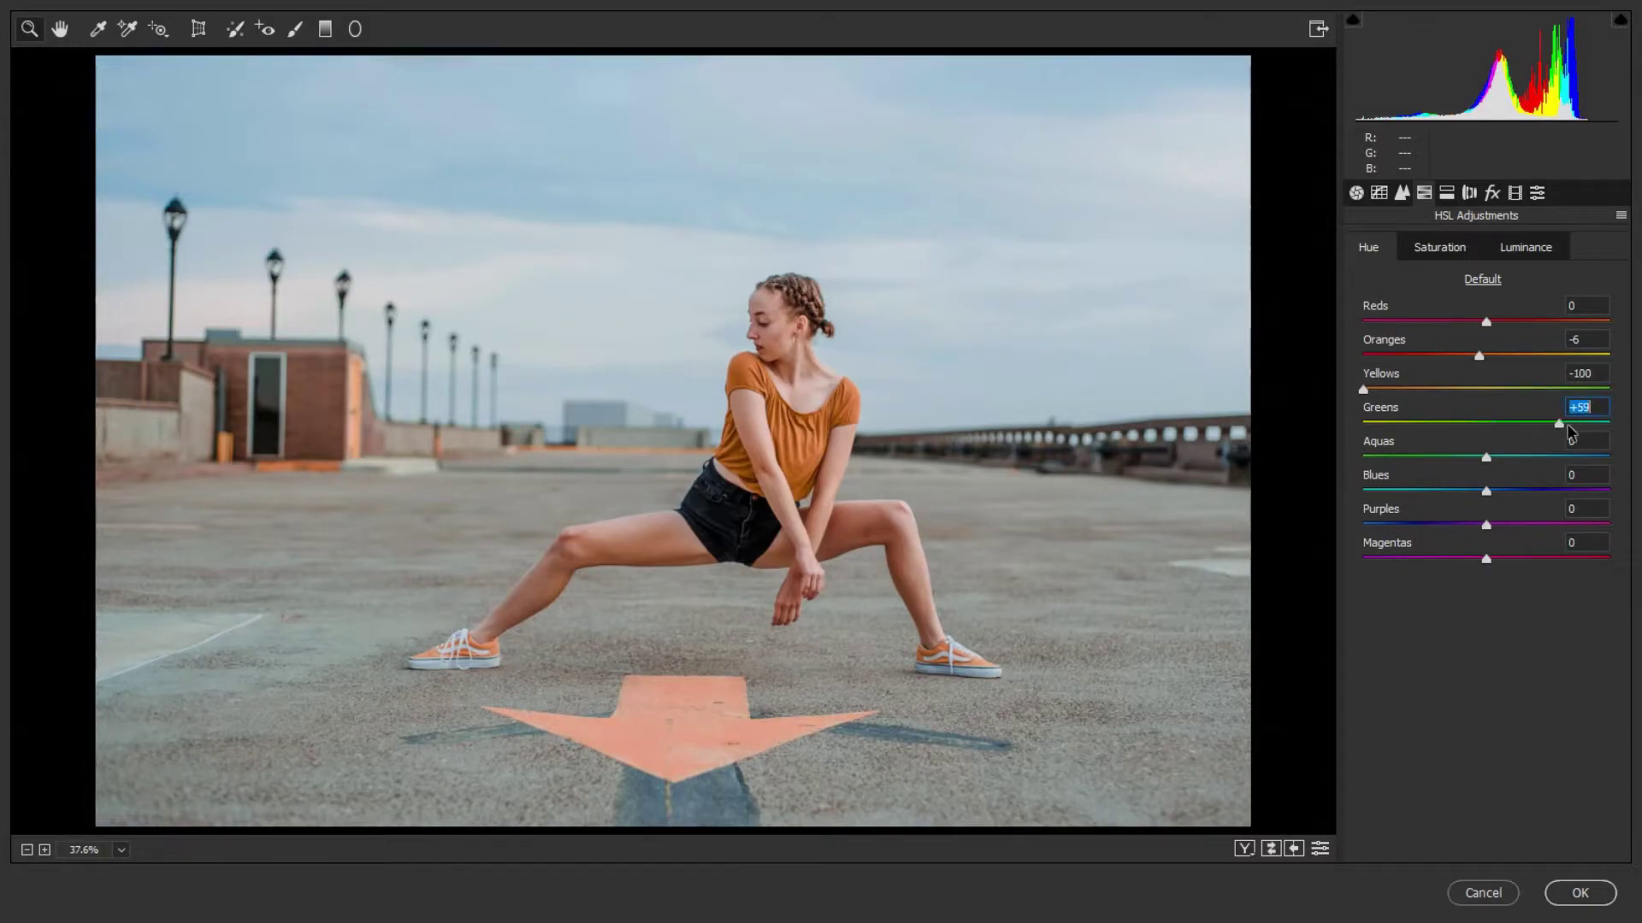
{"action": "left_click", "coordinate": [1487, 459]}
{"action": "left_click_drag", "start_coordinate": [1486, 462], "coordinate": [1462, 461]}
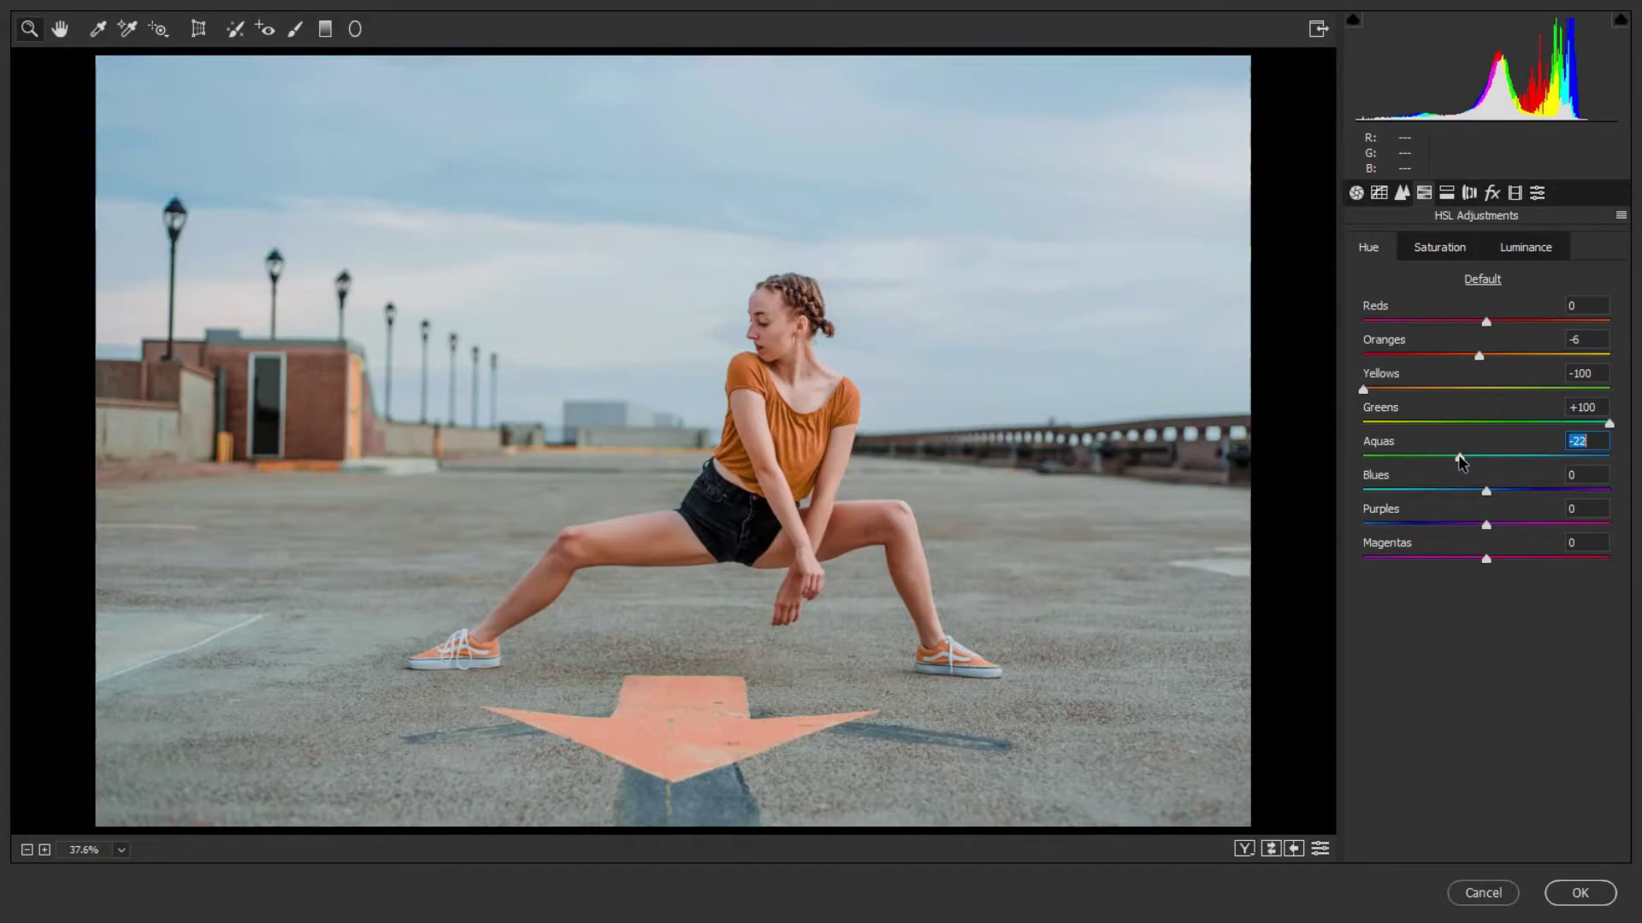
{"action": "left_click_drag", "start_coordinate": [1486, 492], "coordinate": [1460, 491]}
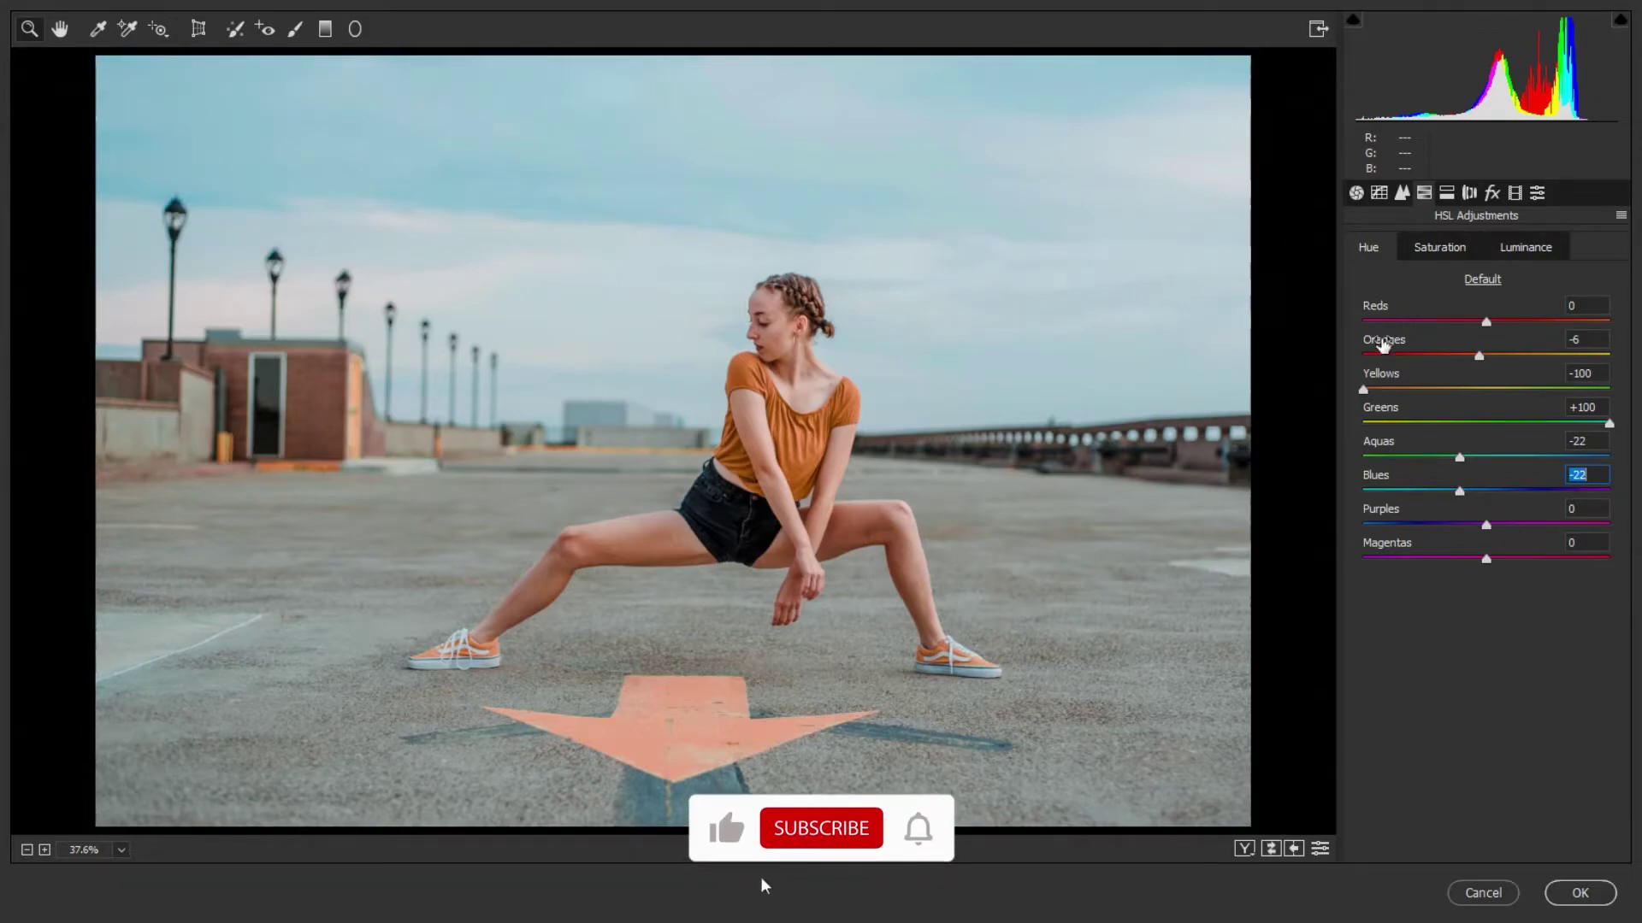
Step: Split-tone highlights at Hue 200, Saturation 10 and shadows at Hue 30, Saturation 11
{"action": "left_click", "coordinate": [1446, 193]}
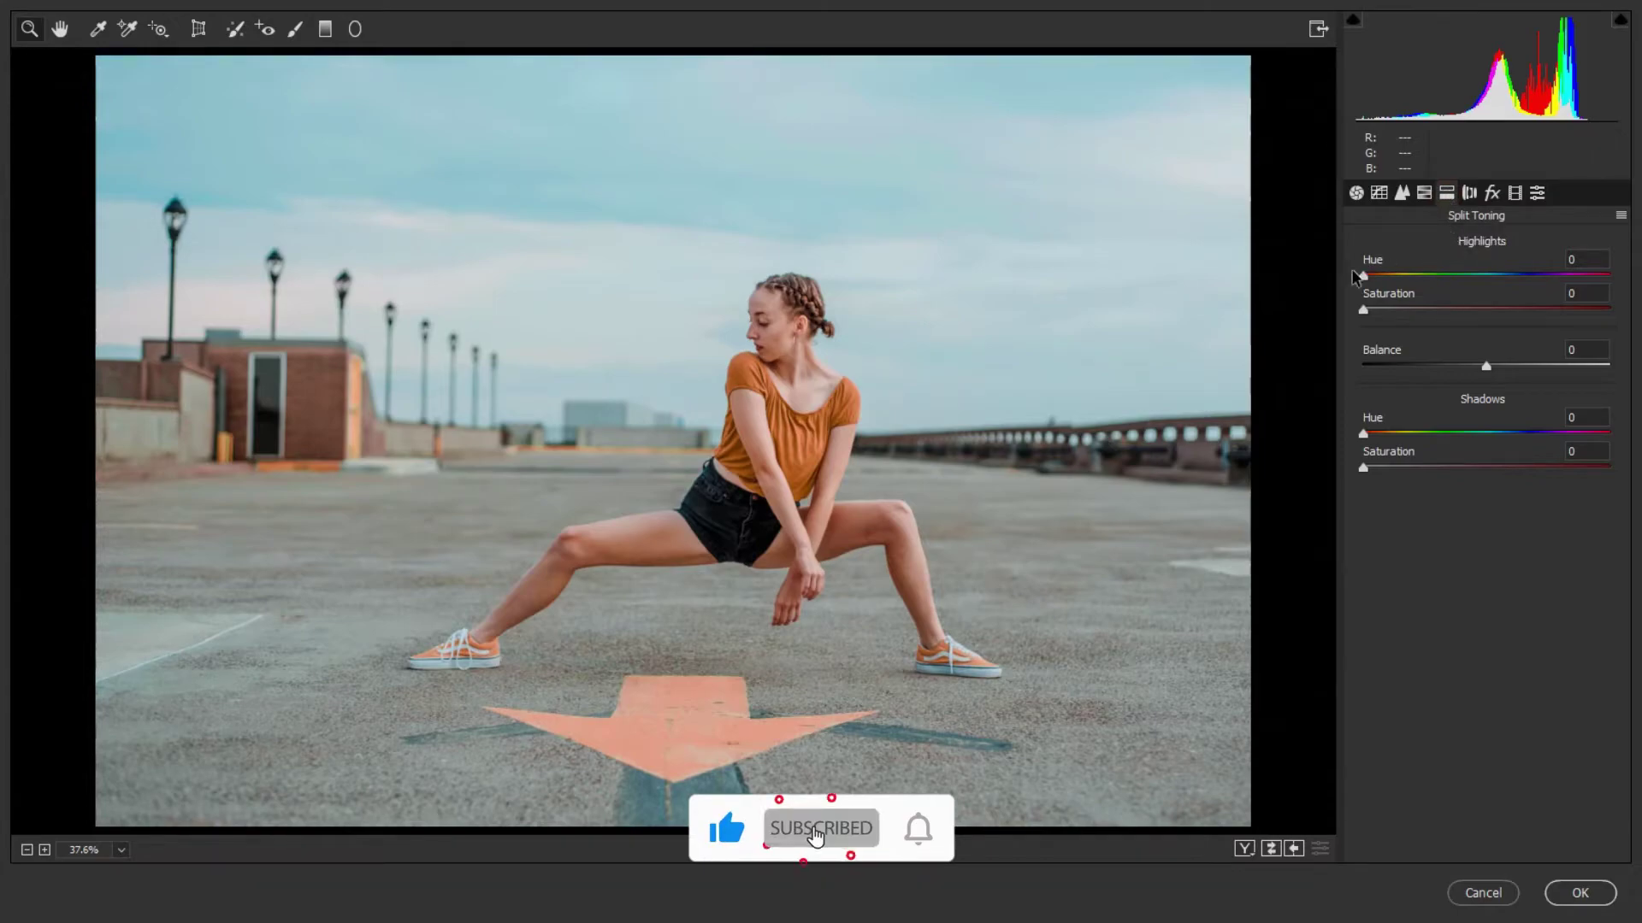
{"action": "mouse_move", "coordinate": [1363, 313]}
{"action": "left_mouse_down"}
{"action": "mouse_move", "coordinate": [1388, 316]}
{"action": "mouse_move", "coordinate": [1374, 277]}
{"action": "mouse_move", "coordinate": [1469, 295]}
{"action": "left_mouse_up"}
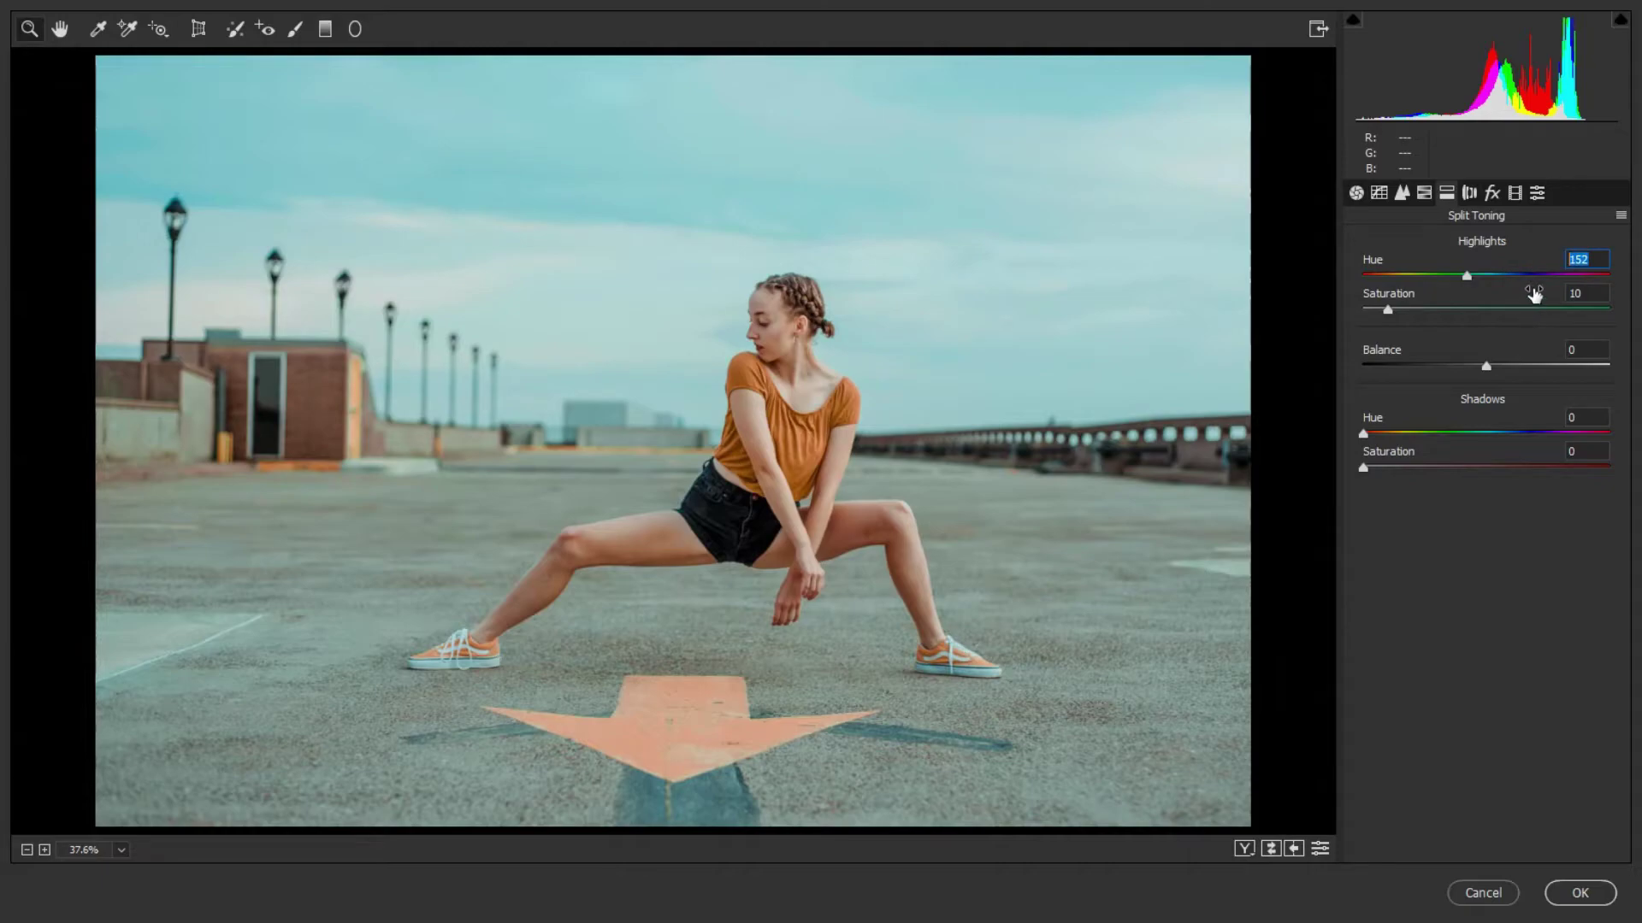
{"action": "type", "text": "20"}
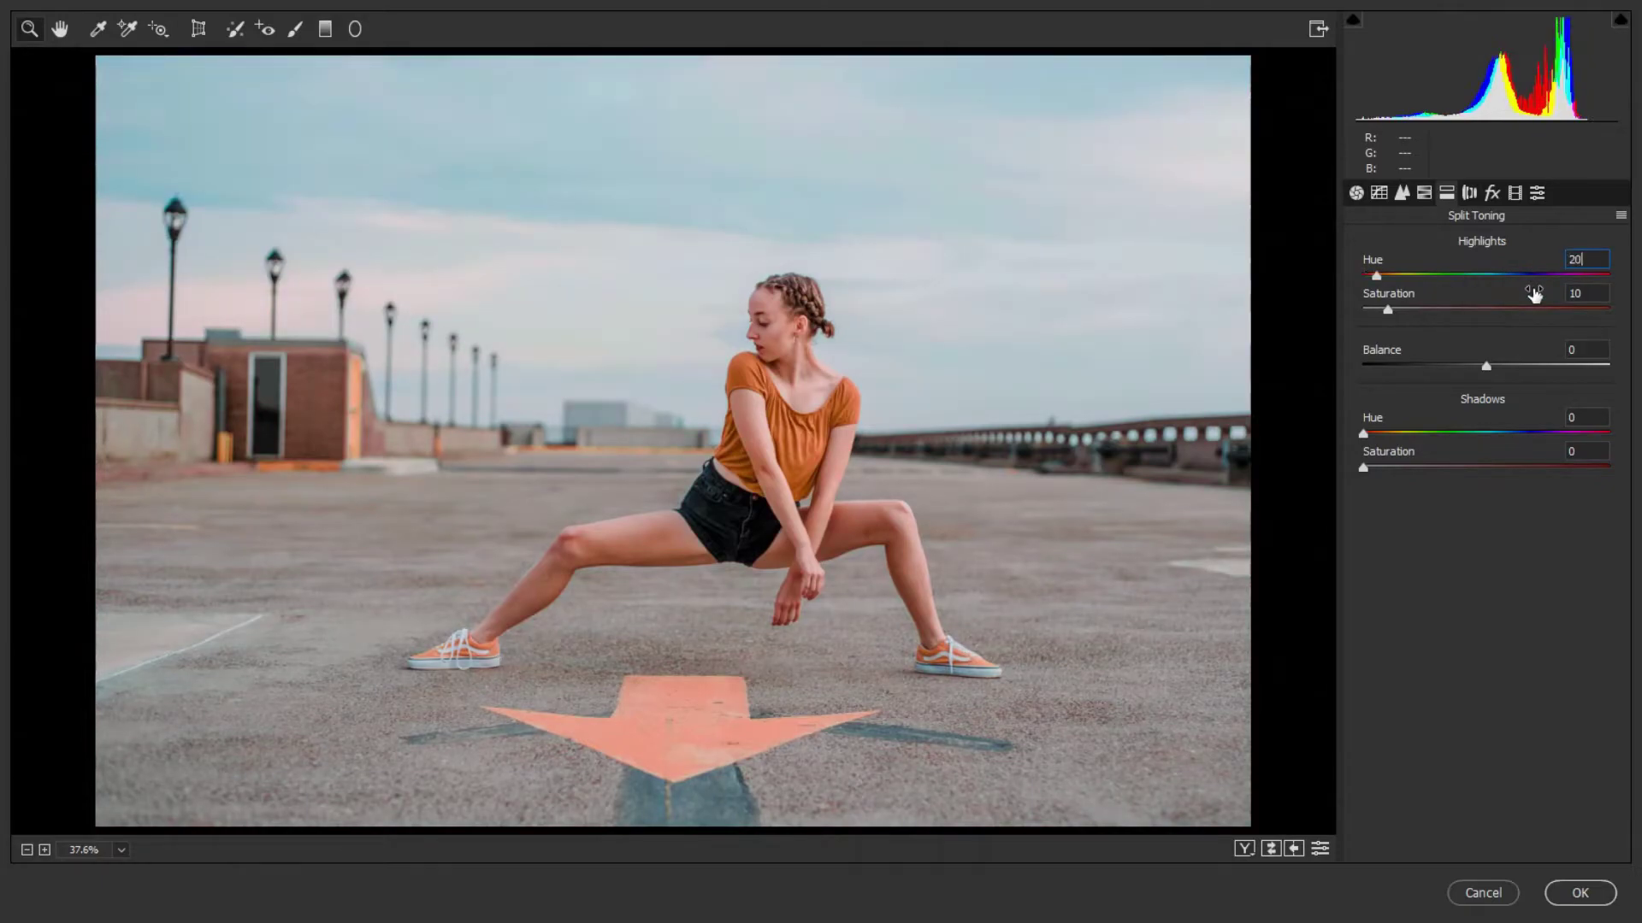
{"action": "type", "text": "0"}
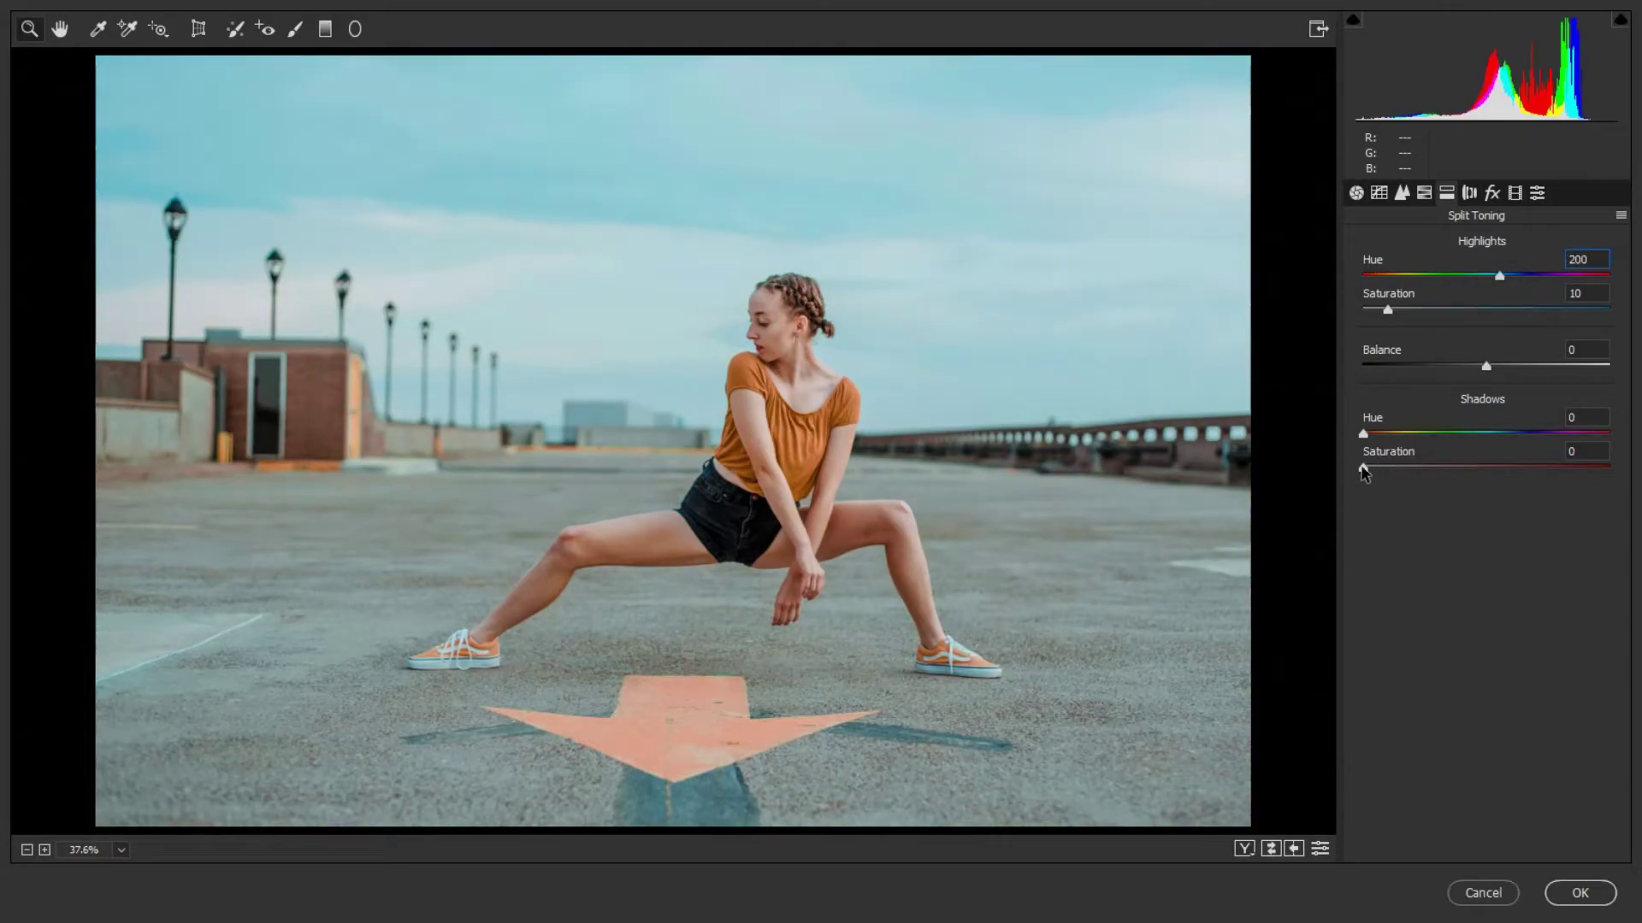
{"action": "mouse_move", "coordinate": [1362, 468]}
{"action": "left_mouse_down"}
{"action": "mouse_move", "coordinate": [1389, 474]}
{"action": "mouse_move", "coordinate": [1435, 435]}
{"action": "mouse_move", "coordinate": [1392, 448]}
{"action": "left_mouse_up"}
{"action": "type", "text": "38"}
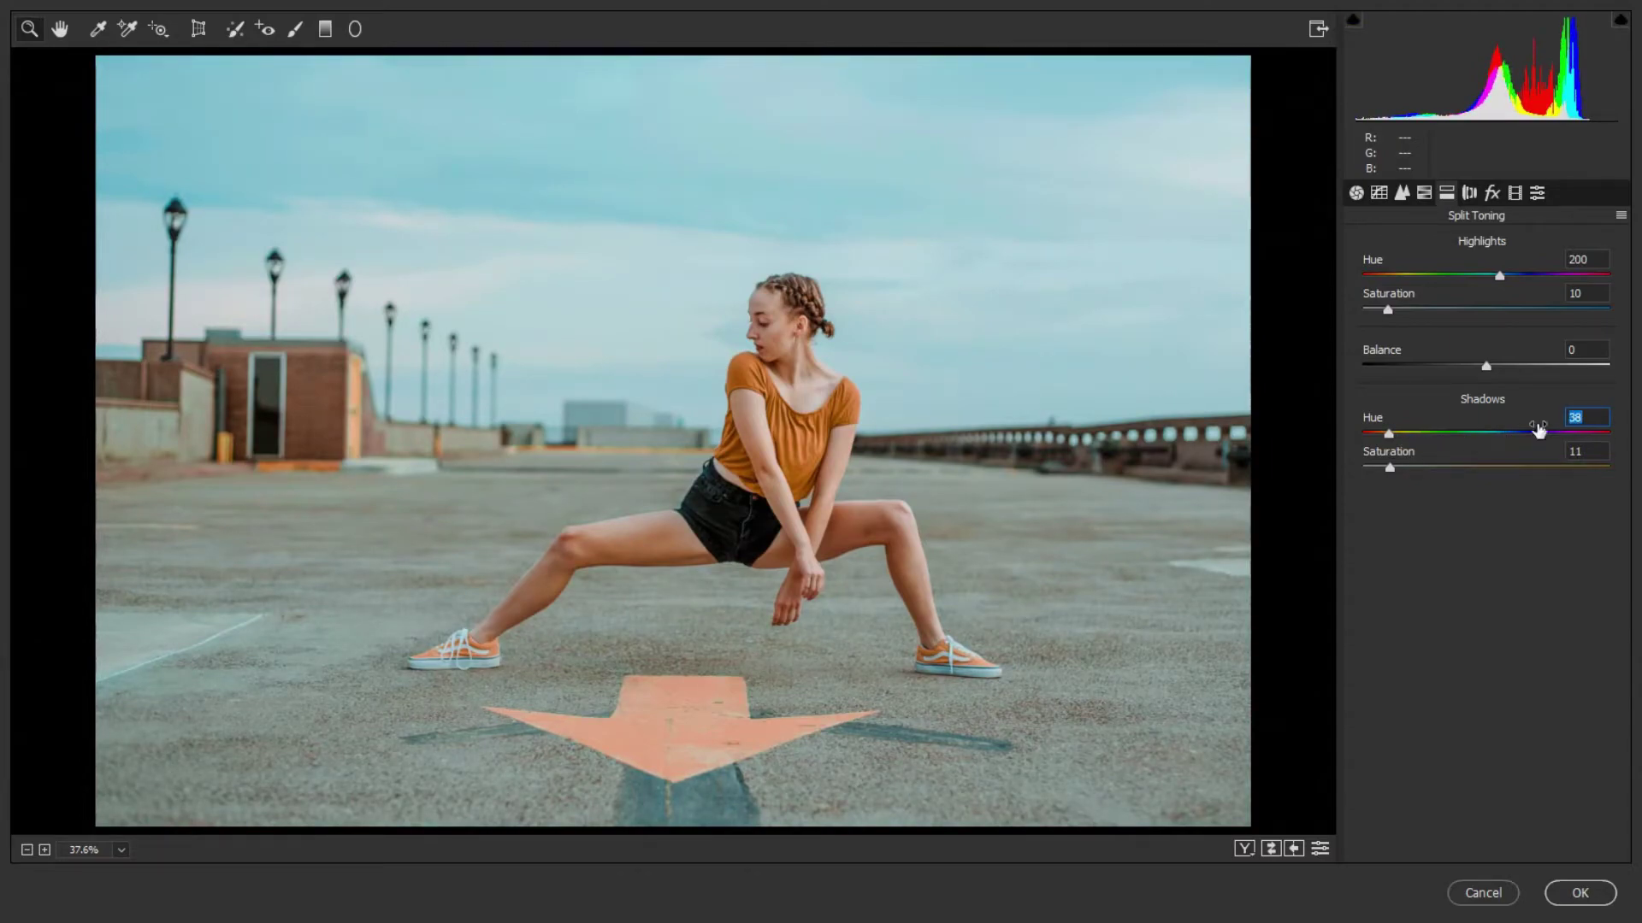
{"action": "type", "text": "30"}
{"action": "left_click", "coordinate": [1319, 849]}
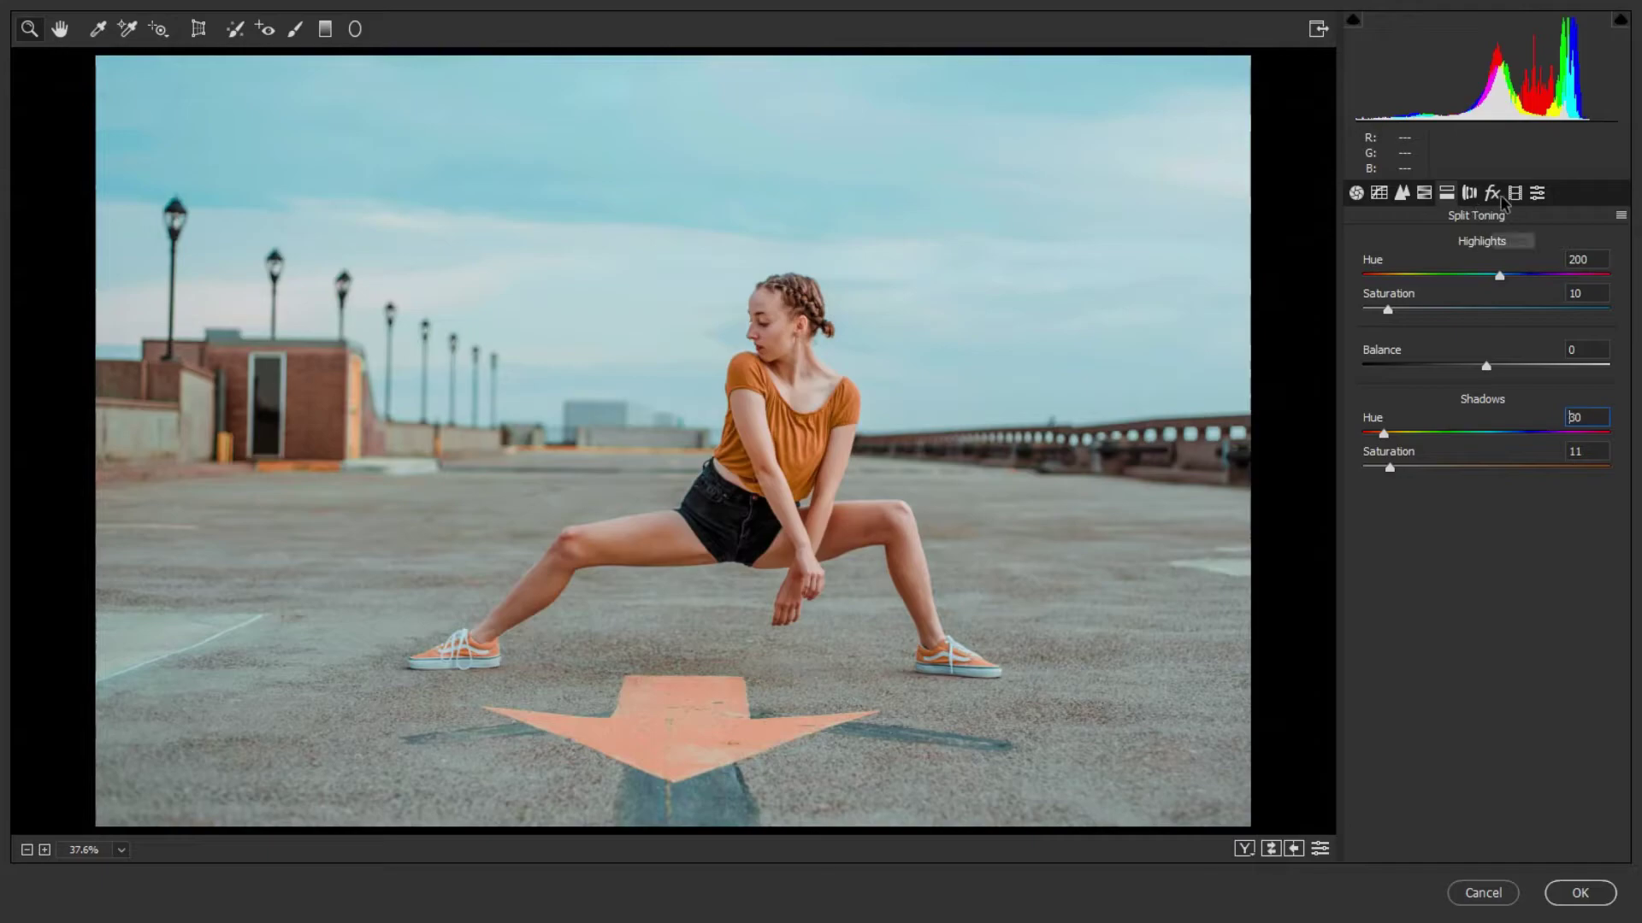
{"action": "left_click", "coordinate": [1514, 194]}
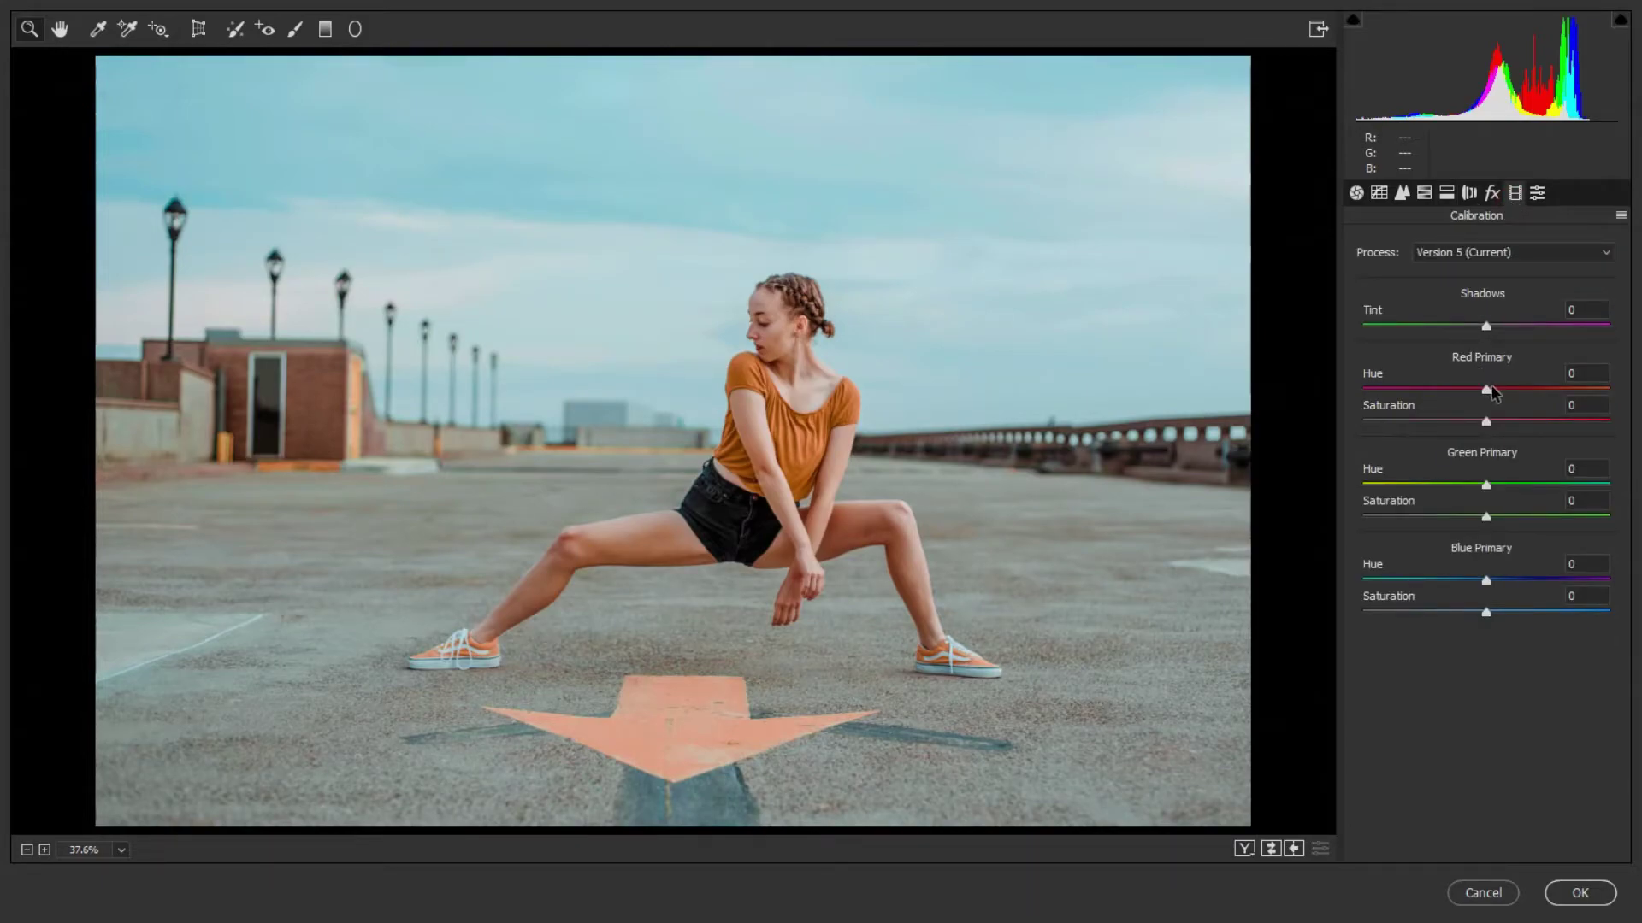
Step: Set Red Primary Hue +23, Saturation -30 and Blue Primary Hue -29, Saturation +5
{"action": "left_click_drag", "start_coordinate": [1486, 390], "coordinate": [1514, 389]}
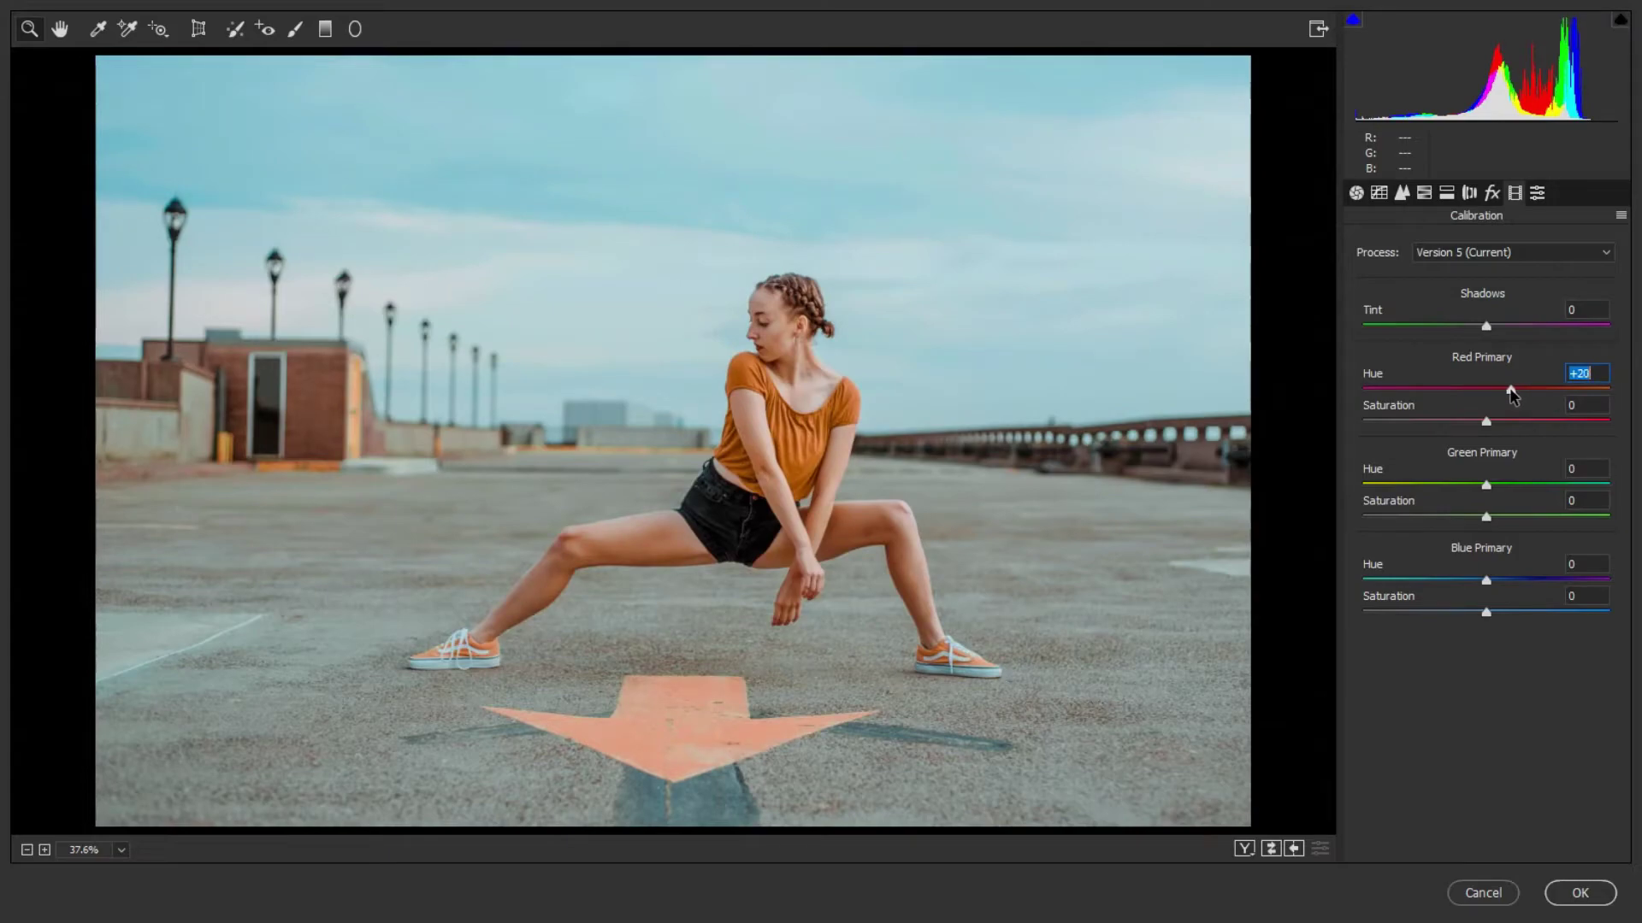
{"action": "left_click_drag", "start_coordinate": [1486, 421], "coordinate": [1450, 426]}
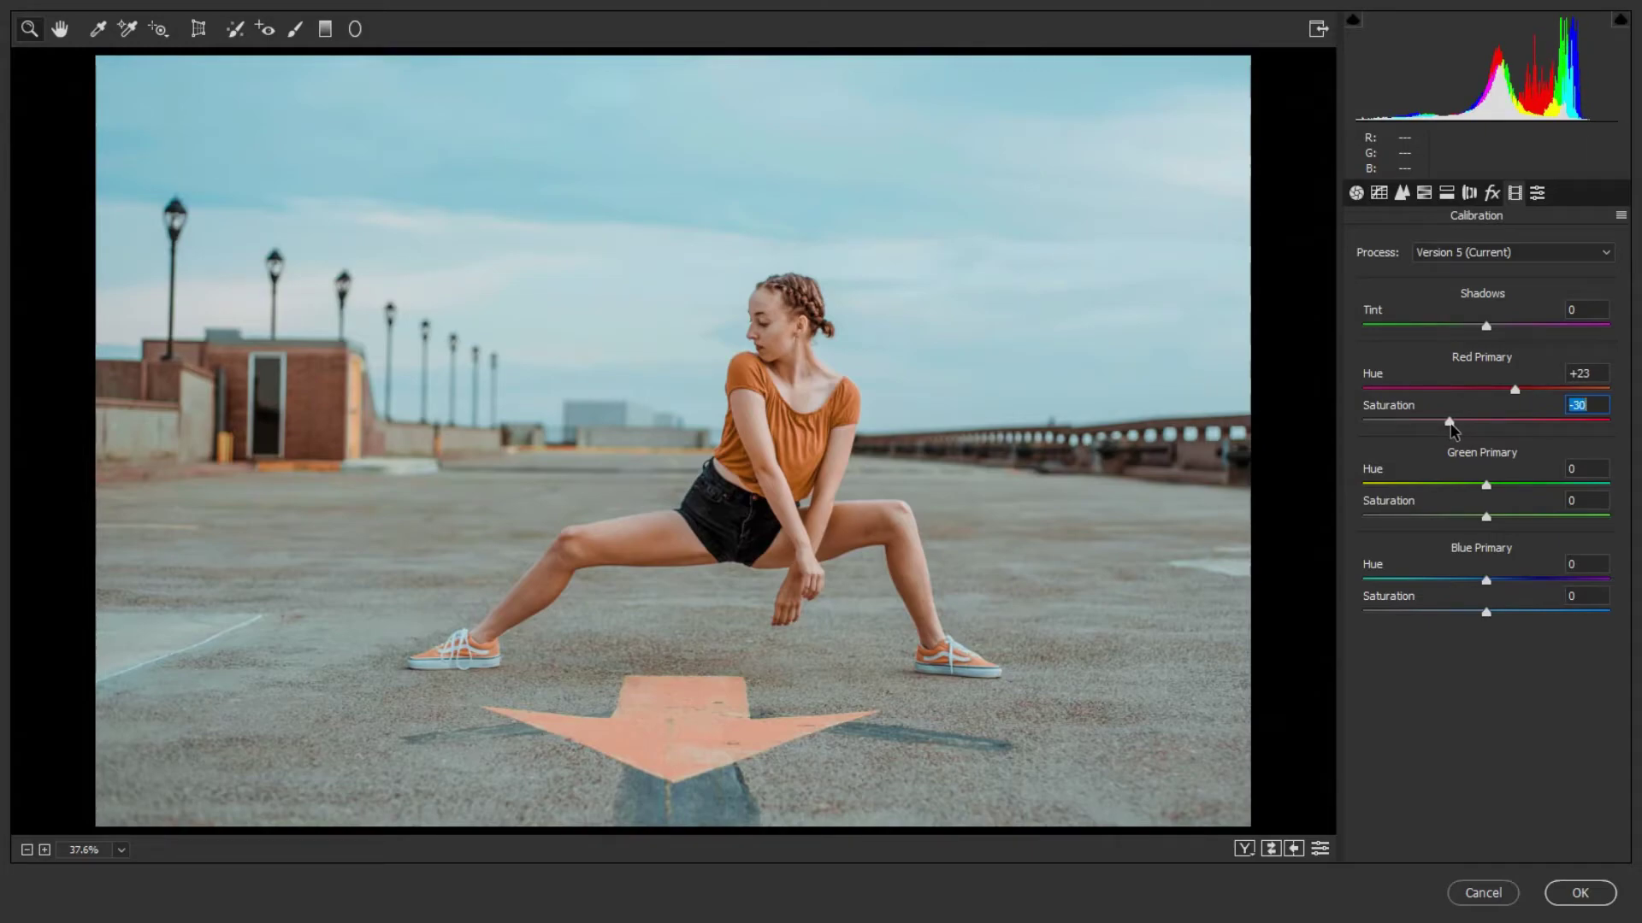
{"action": "left_click_drag", "start_coordinate": [1486, 583], "coordinate": [1451, 587]}
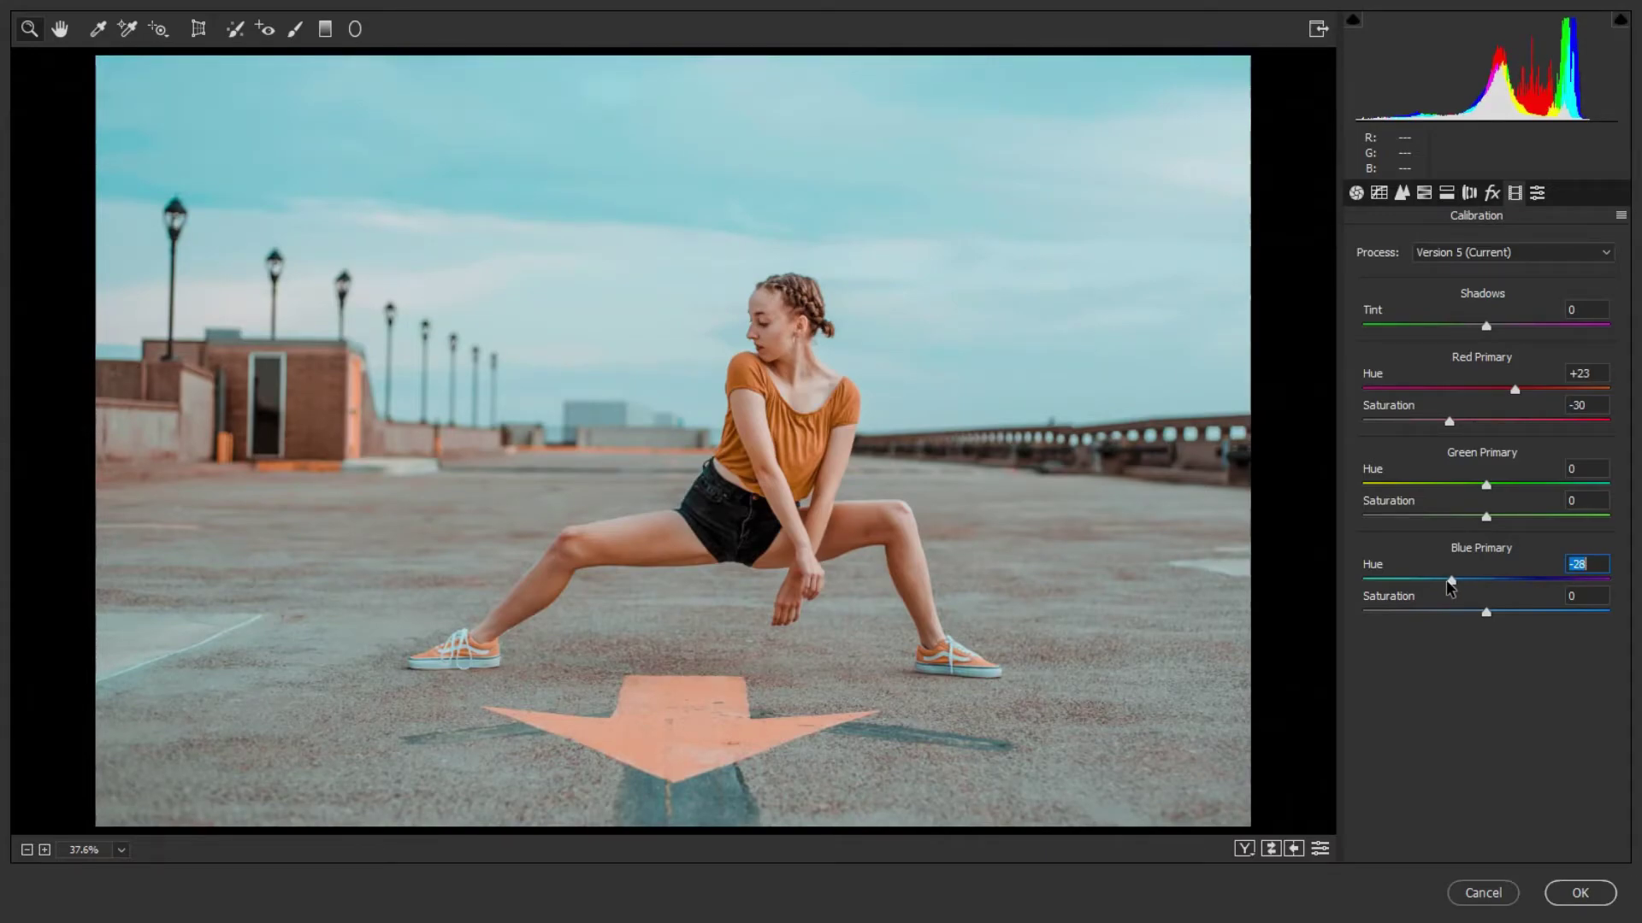
{"action": "left_click", "coordinate": [1486, 613]}
{"action": "left_click_drag", "start_coordinate": [1488, 613], "coordinate": [1492, 613]}
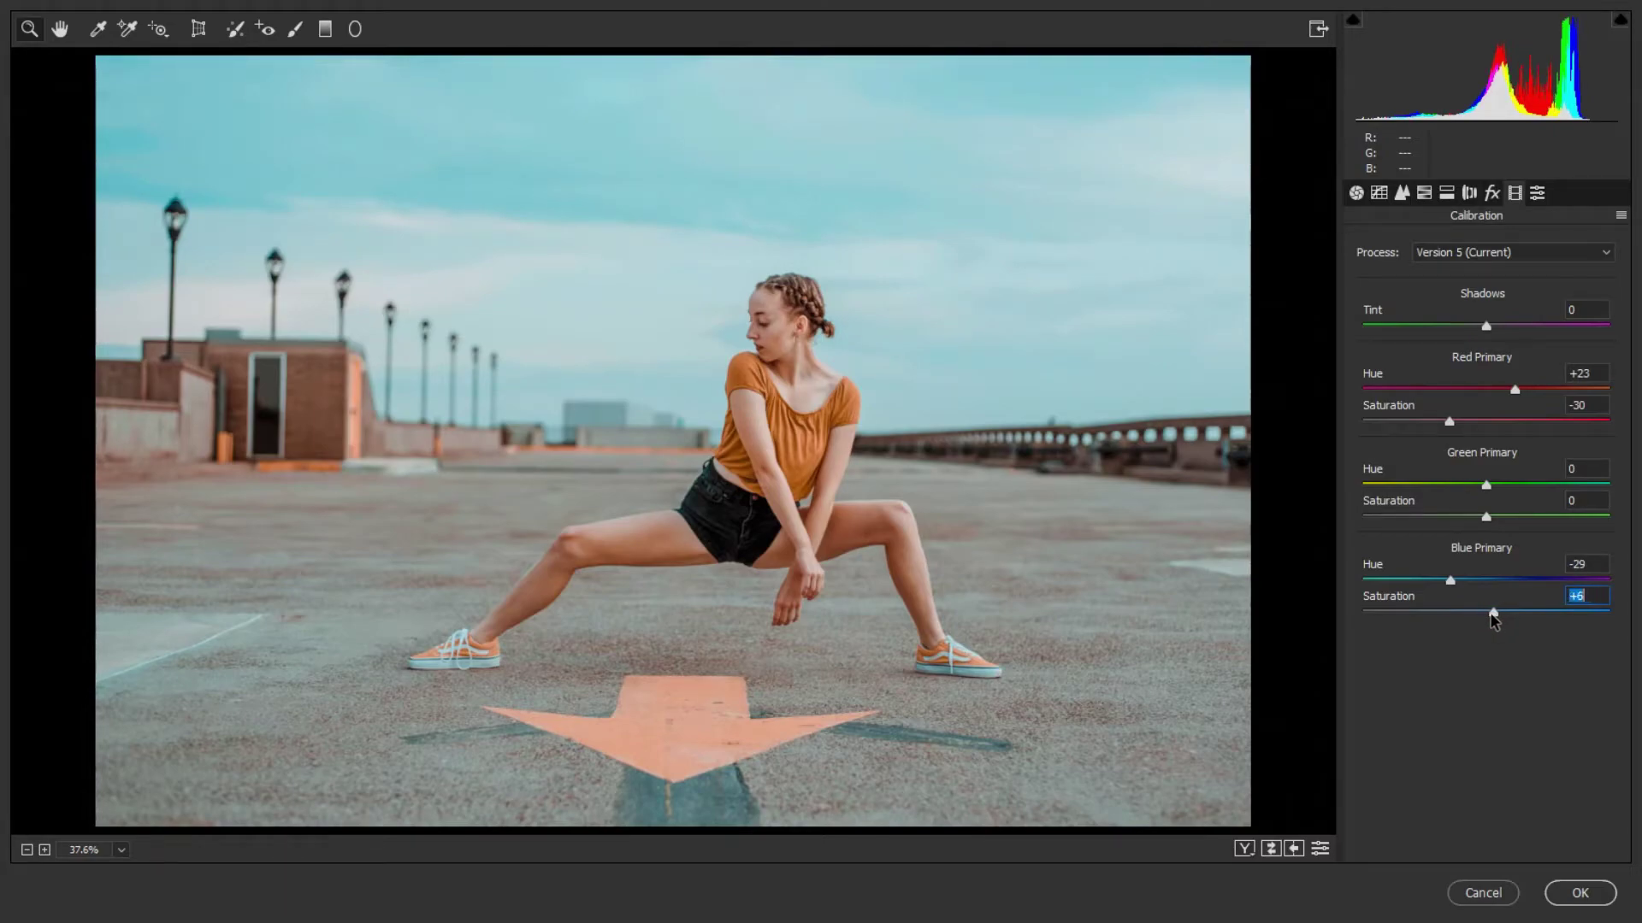
Step: Sharpen to Amount 63 with Luminance noise reduction 50, then apply the Camera Raw grade
{"action": "left_click", "coordinate": [1401, 193]}
{"action": "left_click_drag", "start_coordinate": [1362, 278], "coordinate": [1465, 278]}
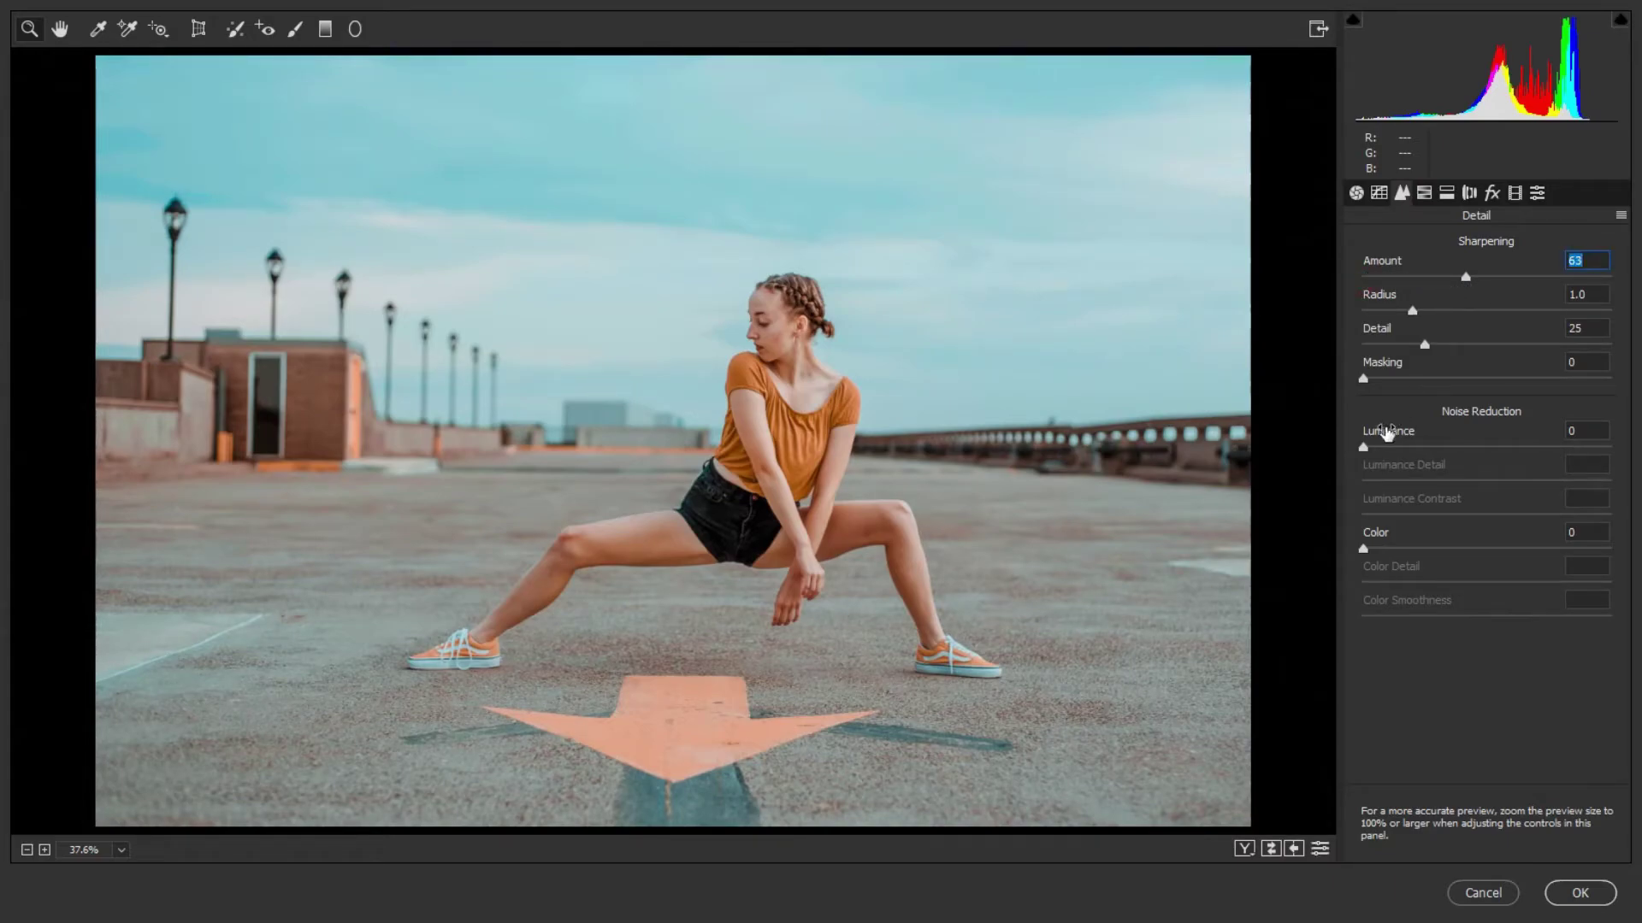
{"action": "mouse_move", "coordinate": [1363, 447]}
{"action": "left_mouse_down"}
{"action": "mouse_move", "coordinate": [1477, 447]}
{"action": "mouse_move", "coordinate": [1485, 462]}
{"action": "left_mouse_up"}
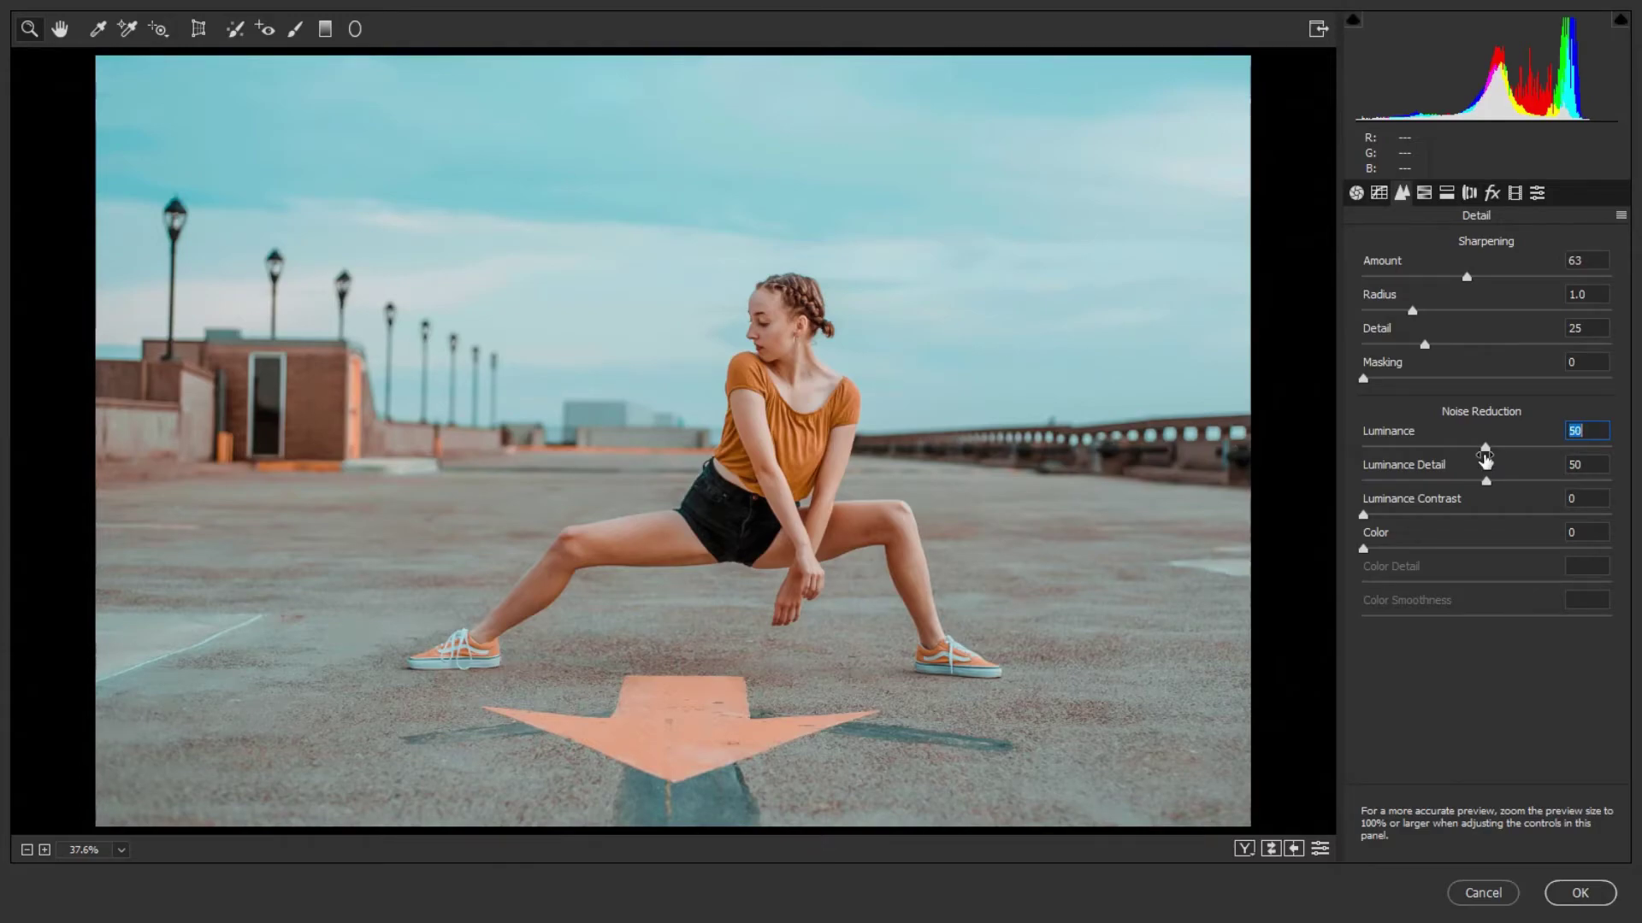
{"action": "left_click", "coordinate": [1580, 893]}
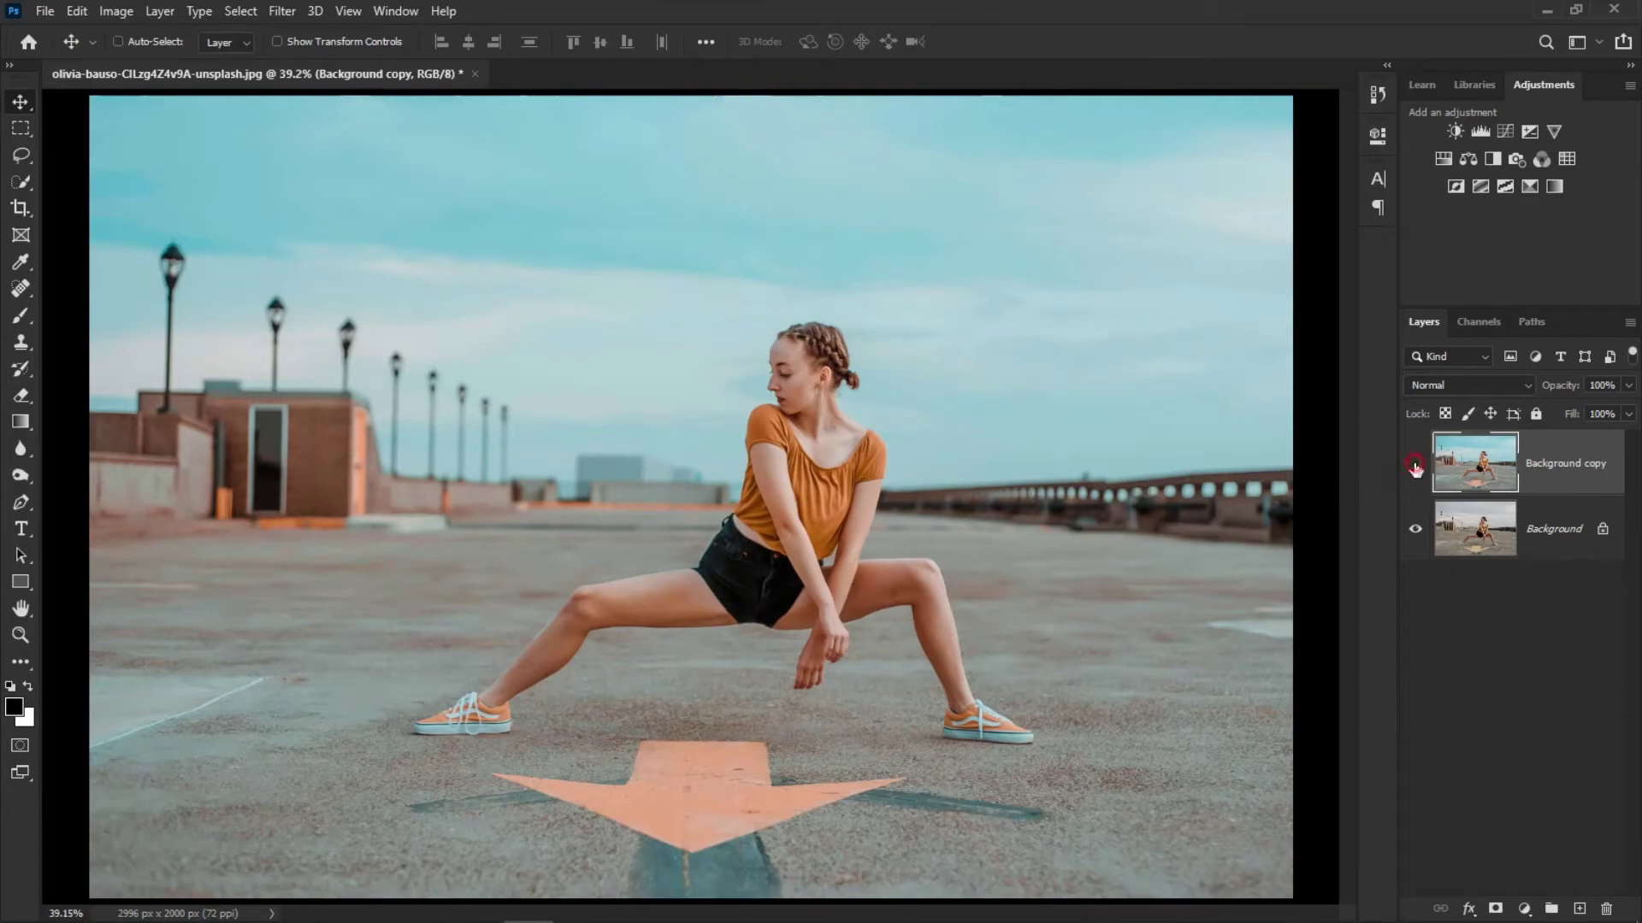
Step: Compare the graded copy with the original, then add a Curves adjustment layer
{"action": "left_click", "coordinate": [1415, 464]}
{"action": "left_click", "coordinate": [1415, 466]}
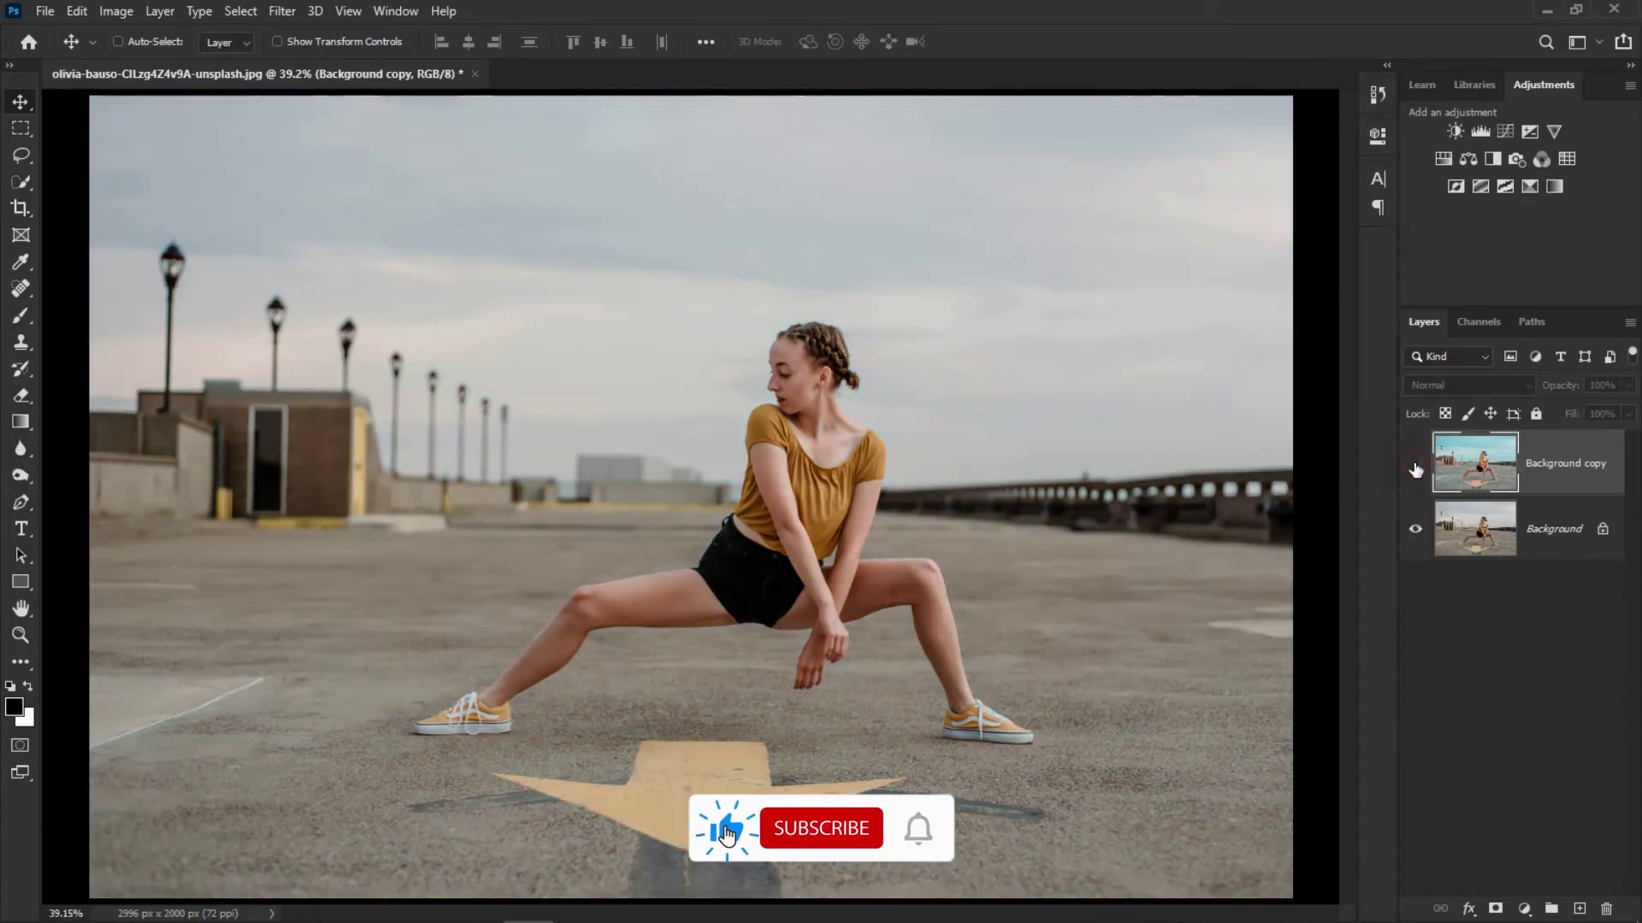
{"action": "left_click", "coordinate": [1492, 650]}
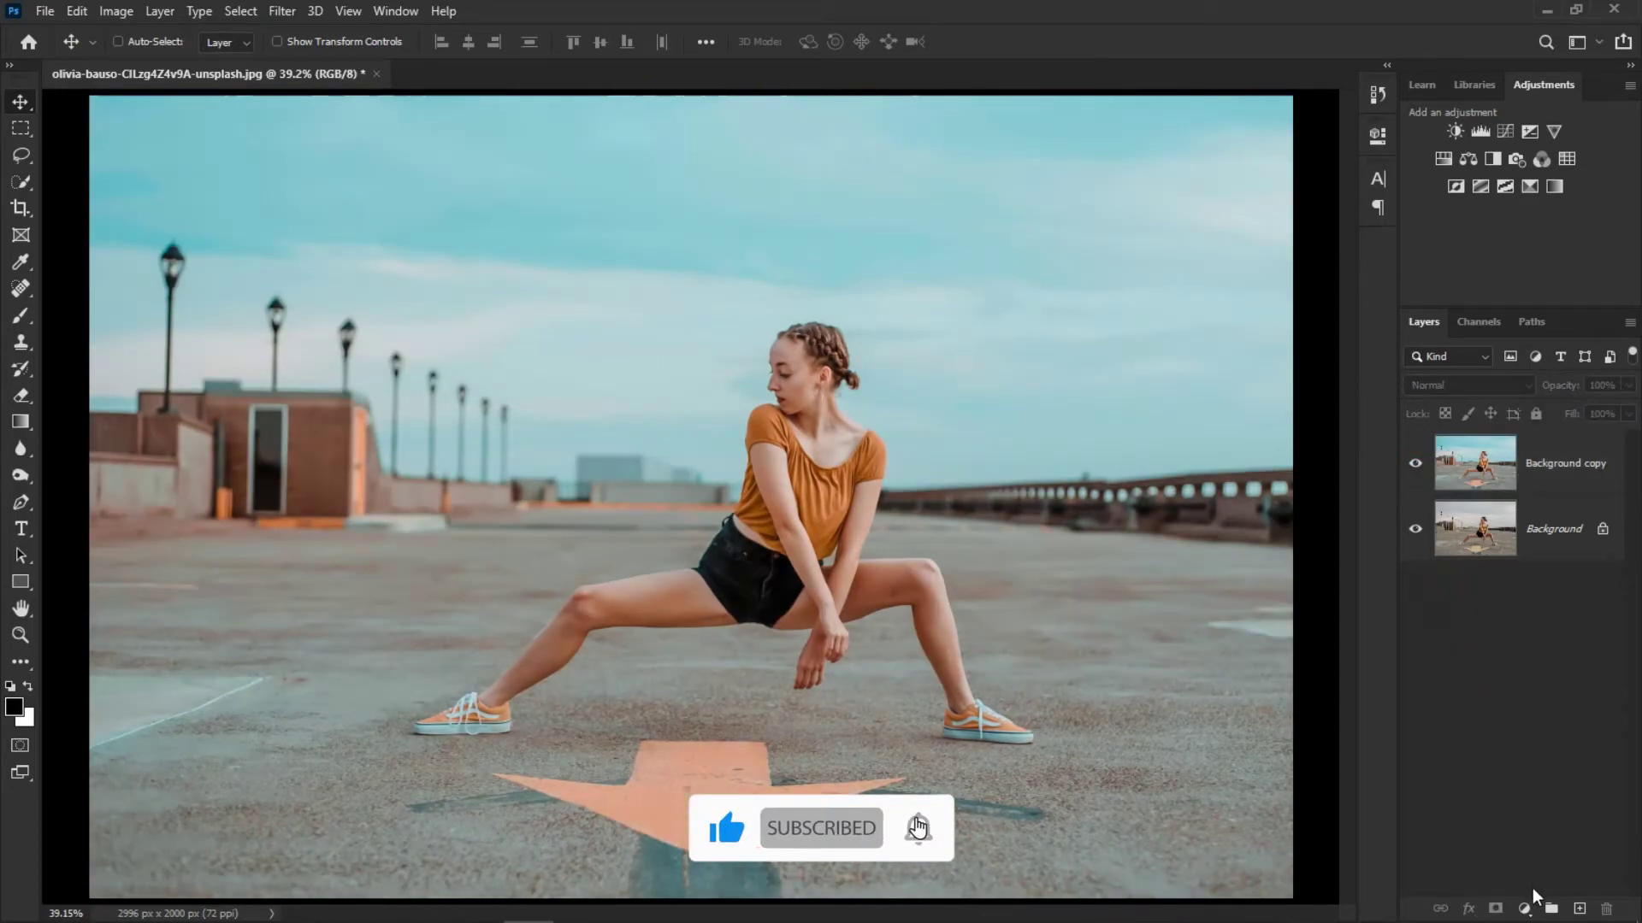
{"action": "left_click", "coordinate": [1524, 909]}
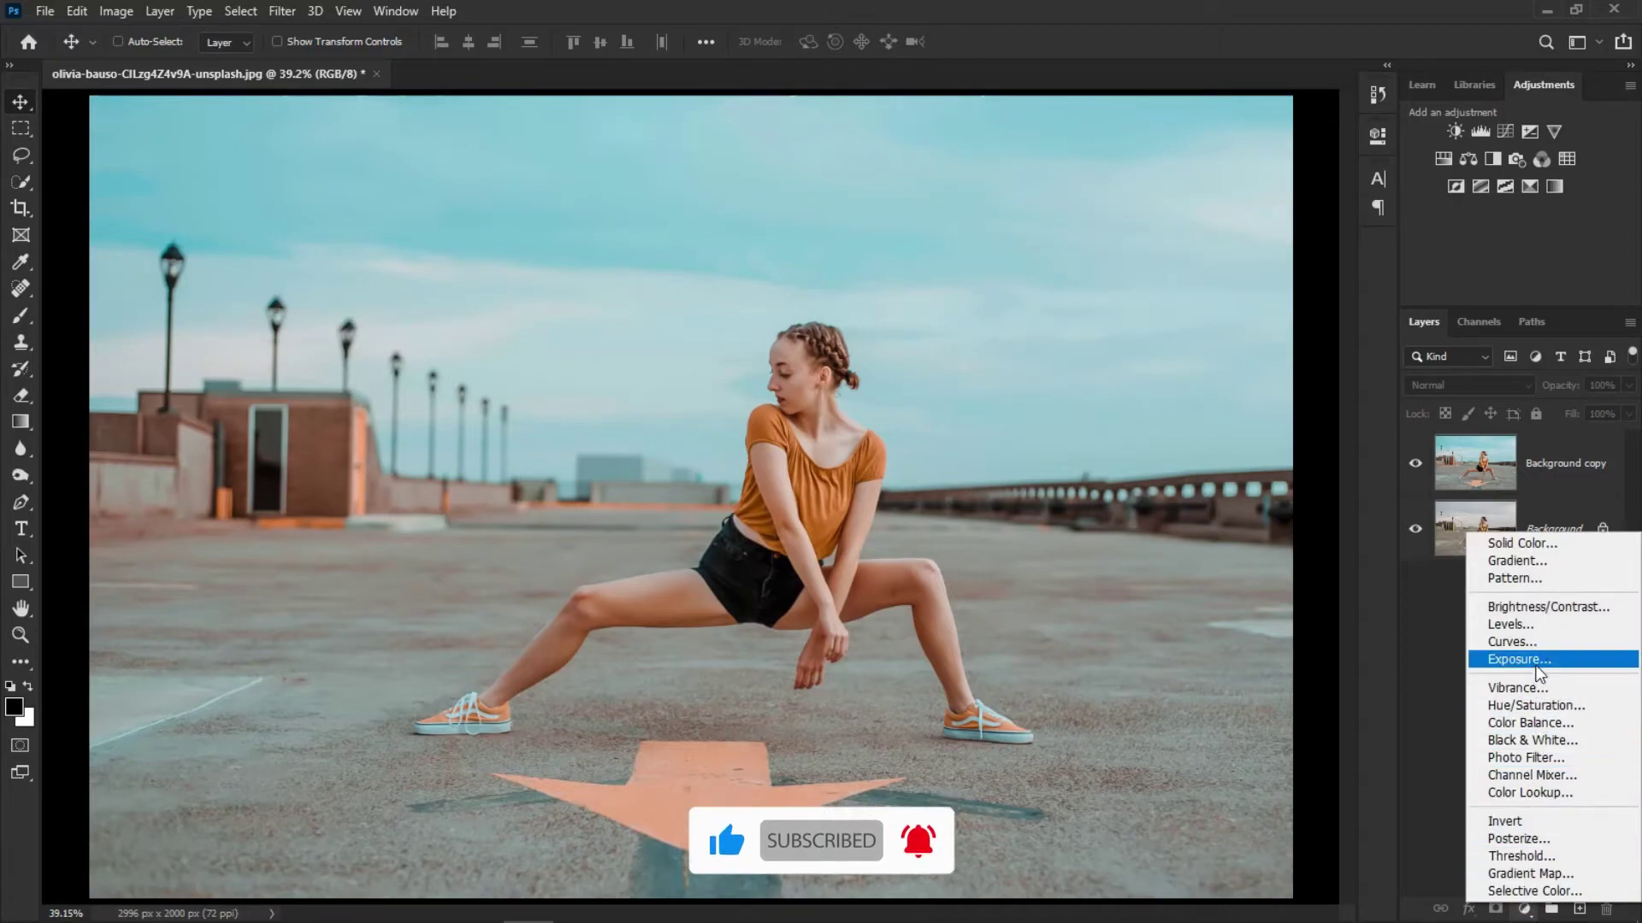
{"action": "left_click", "coordinate": [1538, 643]}
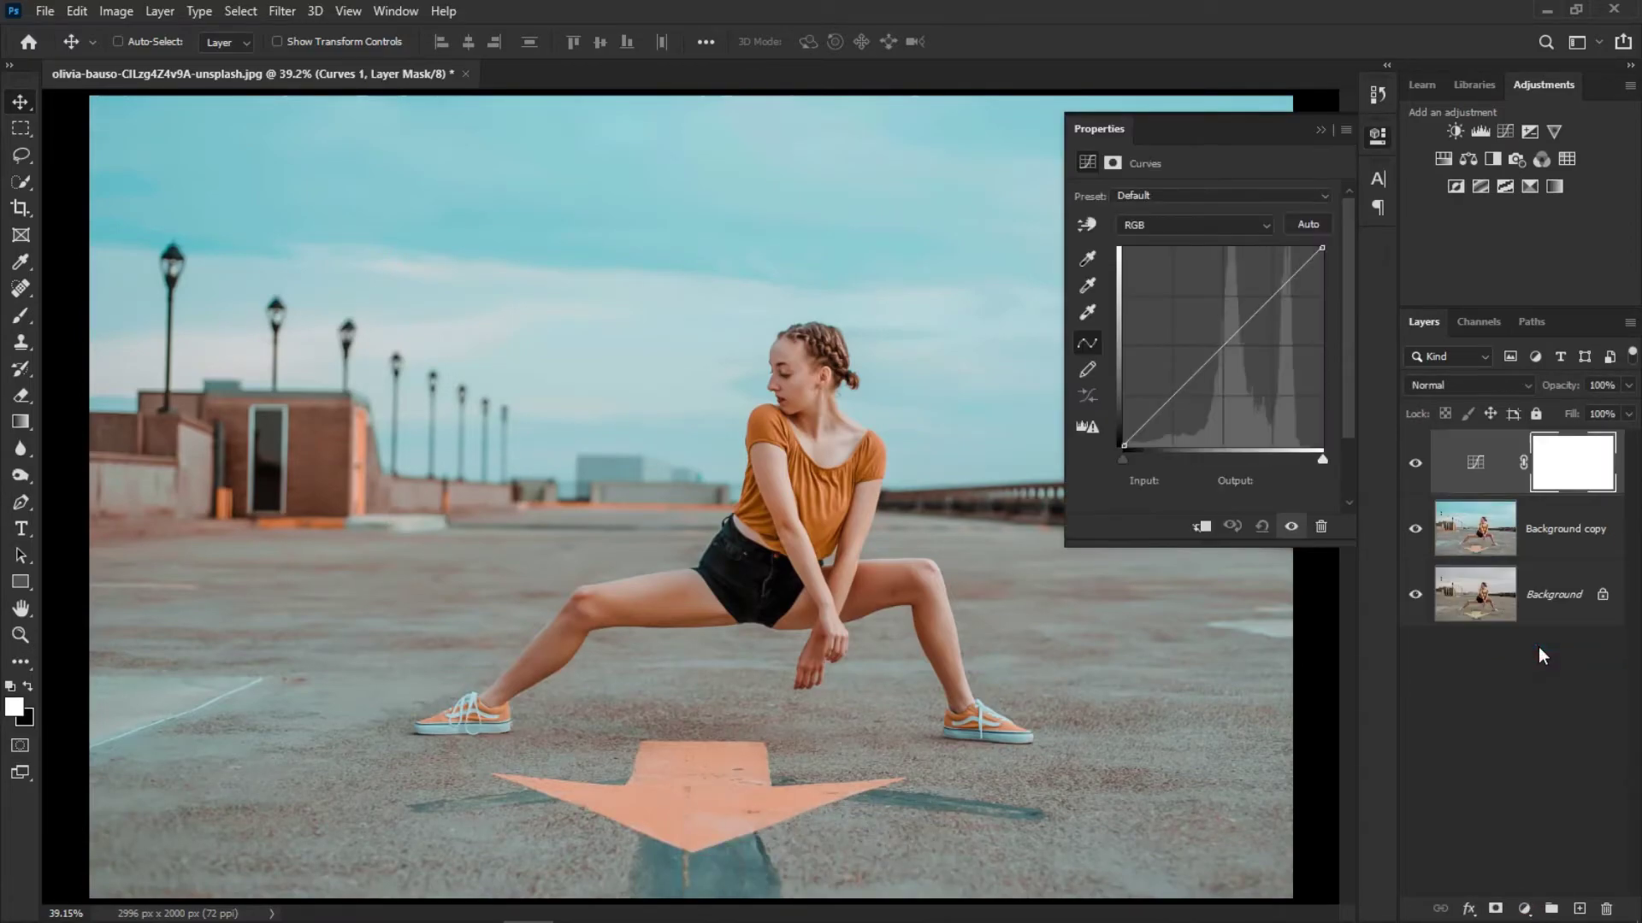
Step: Add midtone and highlight curve points and move the black point in to 15
{"action": "left_click", "coordinate": [1174, 395]}
{"action": "left_click", "coordinate": [1272, 297]}
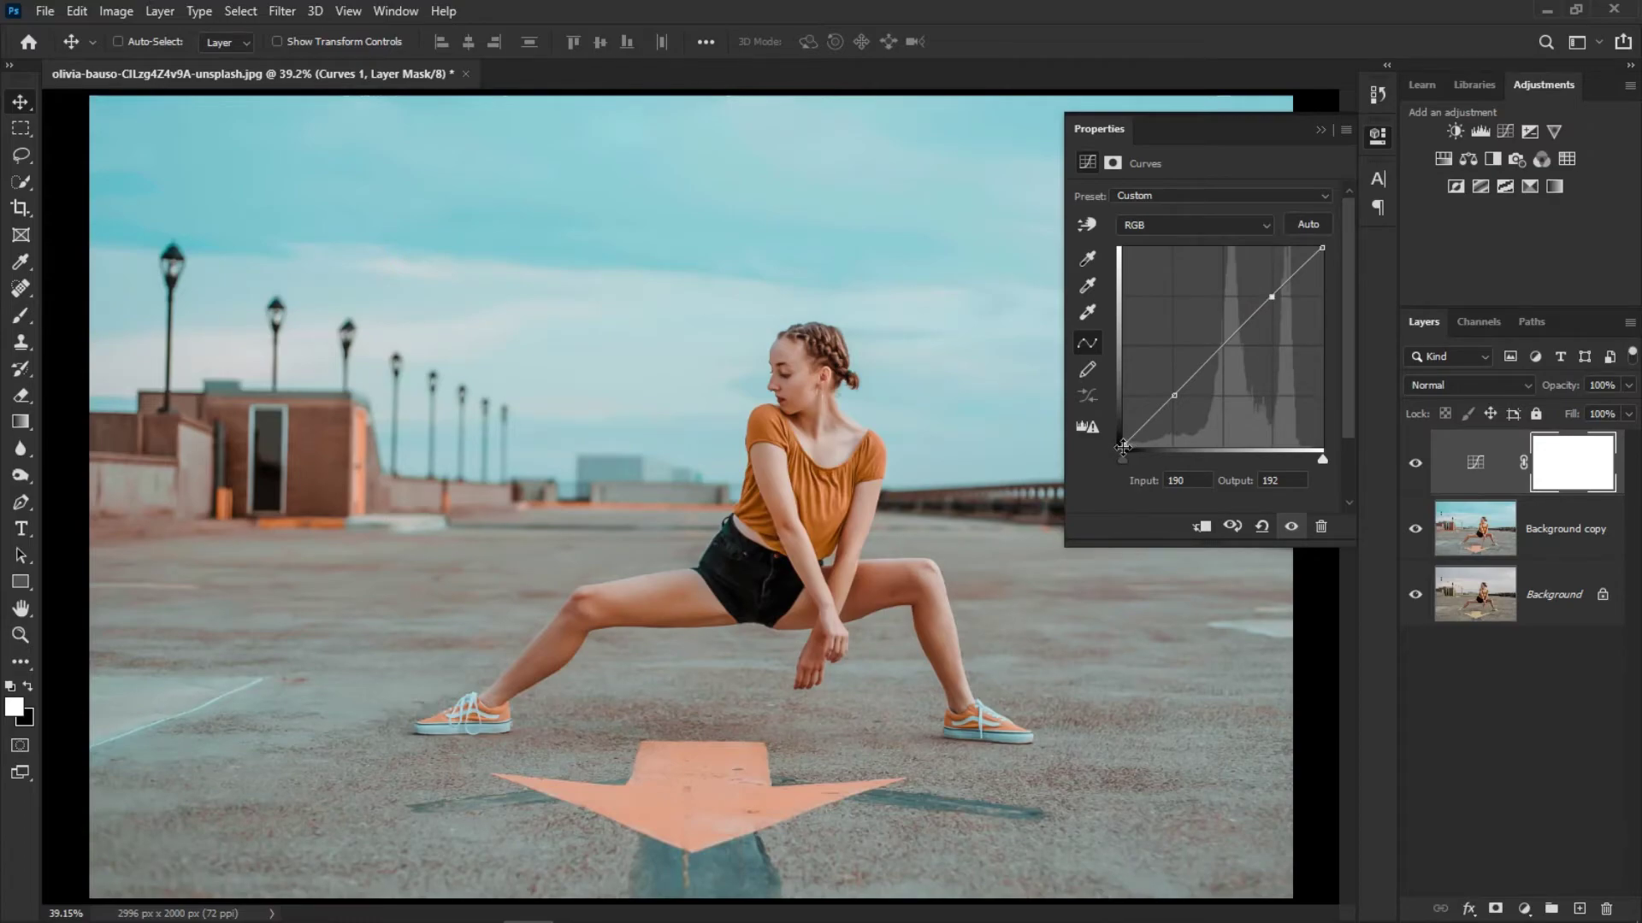
{"action": "left_click", "coordinate": [1122, 445]}
{"action": "left_click_drag", "start_coordinate": [1122, 445], "coordinate": [1135, 445]}
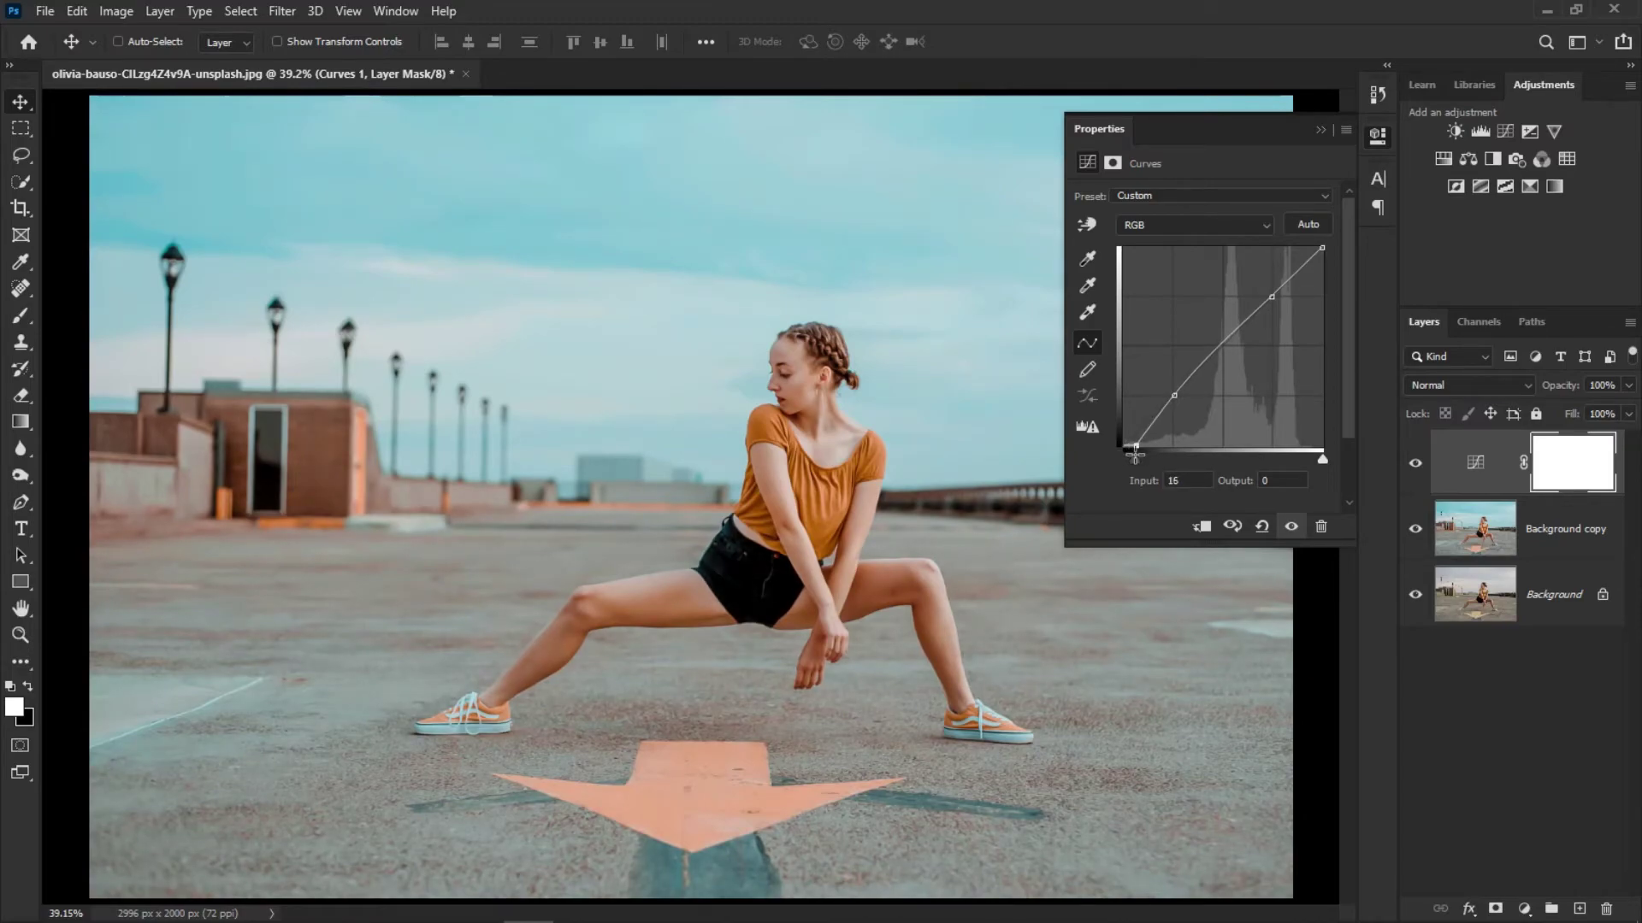
{"action": "left_click", "coordinate": [1320, 129]}
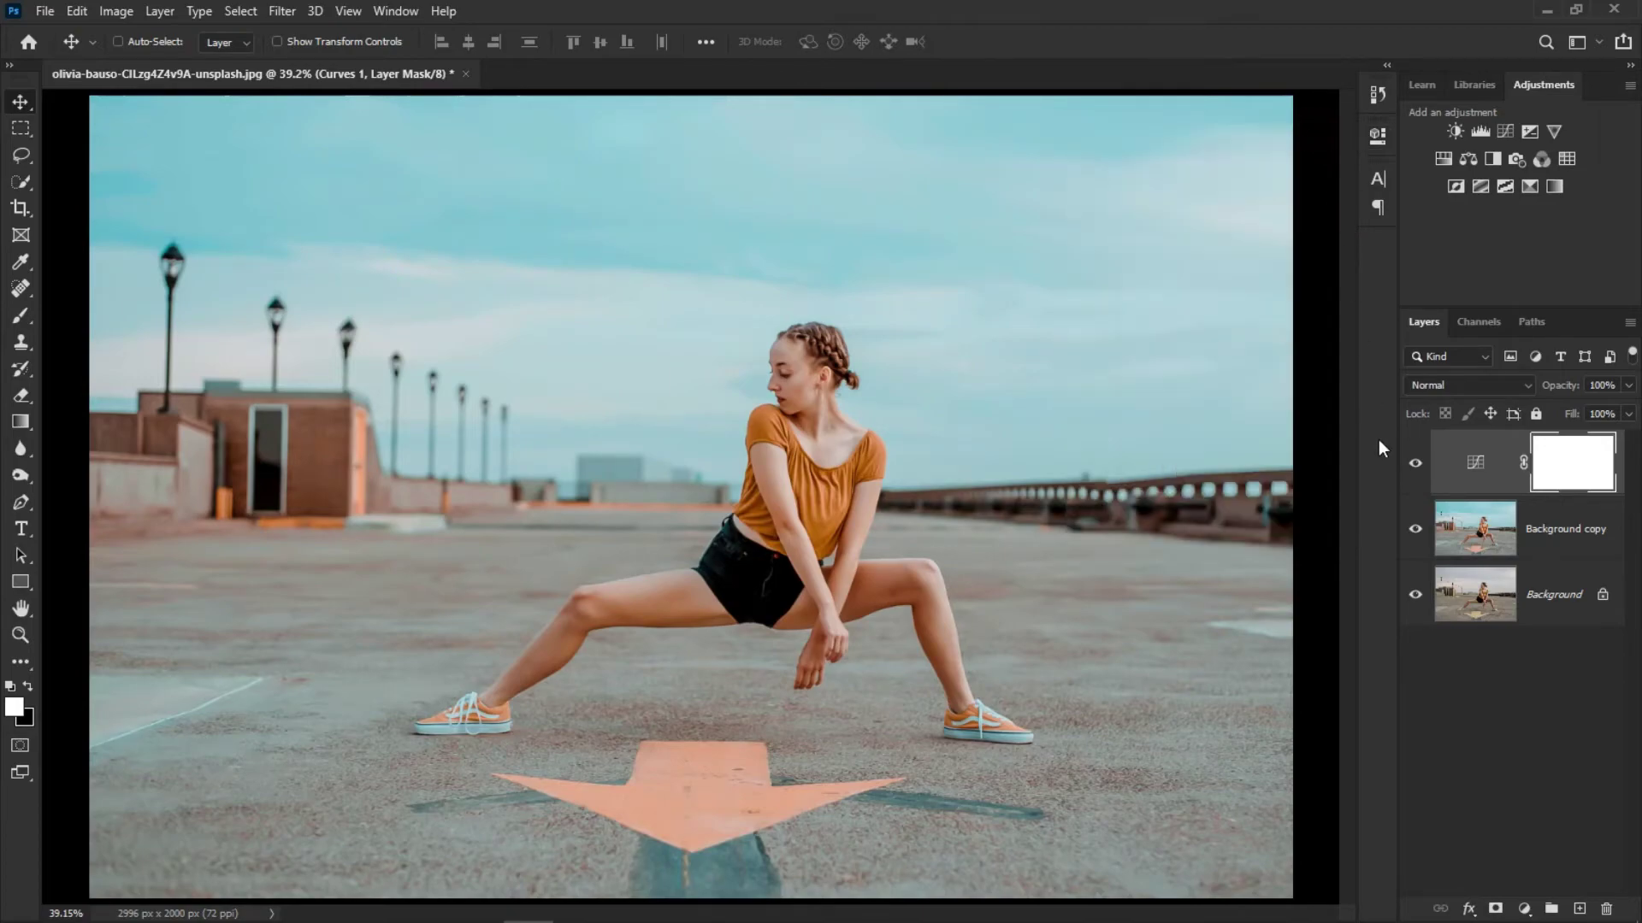
{"action": "left_click", "coordinate": [1415, 463]}
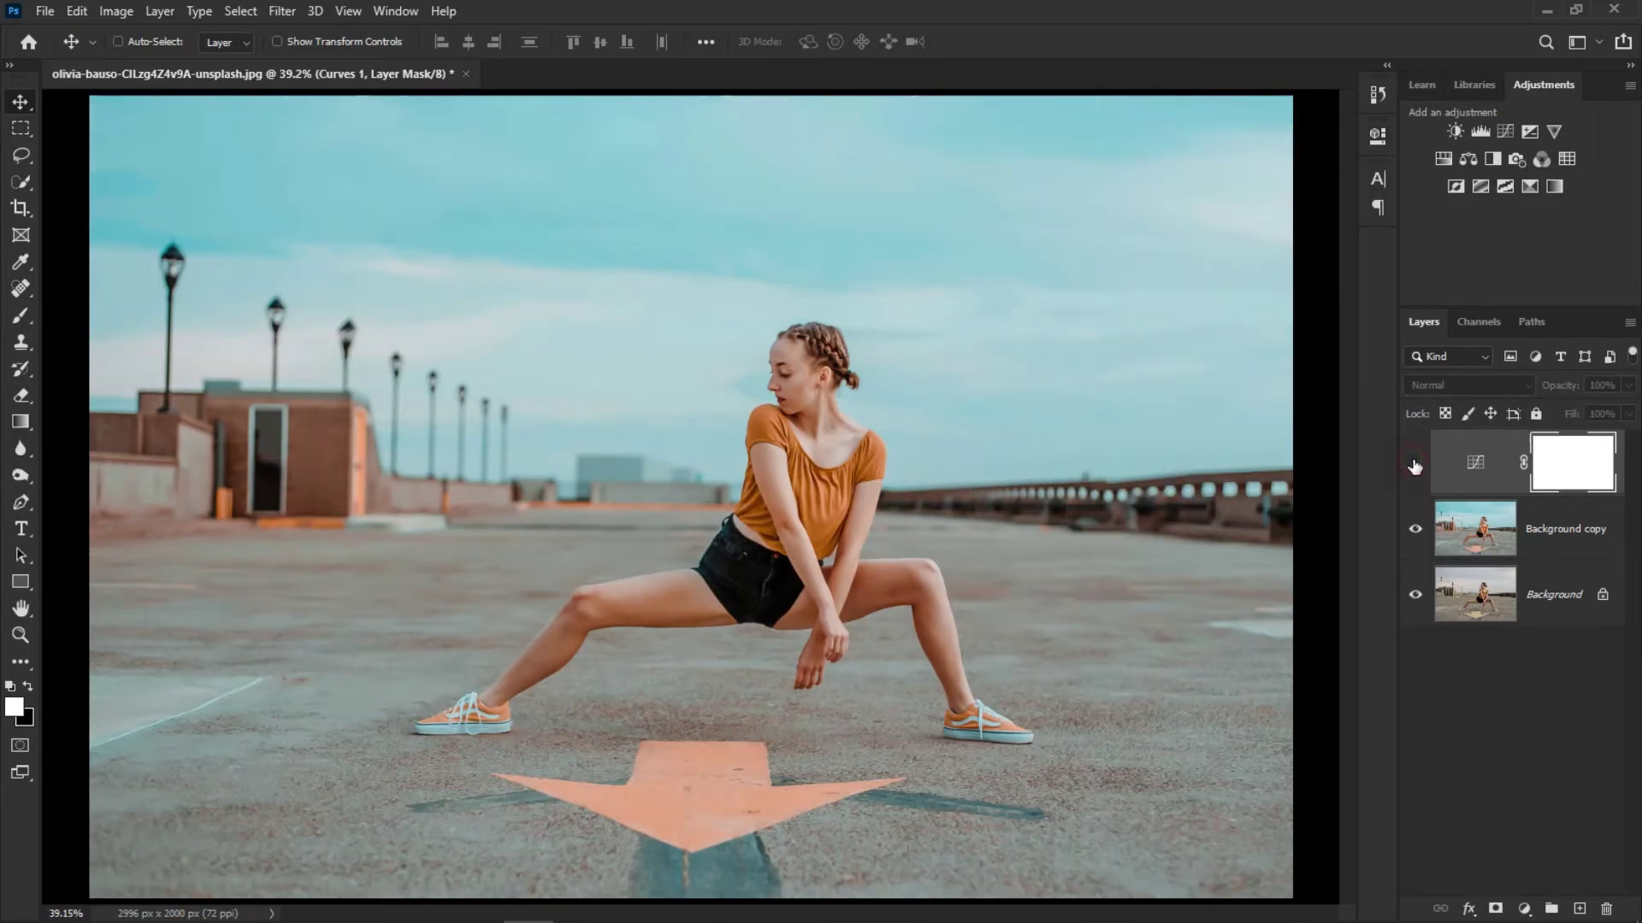
Step: Run Camera Raw Filter on Background copy with Texture, Clarity and Dehaze at +10
{"action": "left_click", "coordinate": [1543, 547]}
{"action": "left_click", "coordinate": [283, 18]}
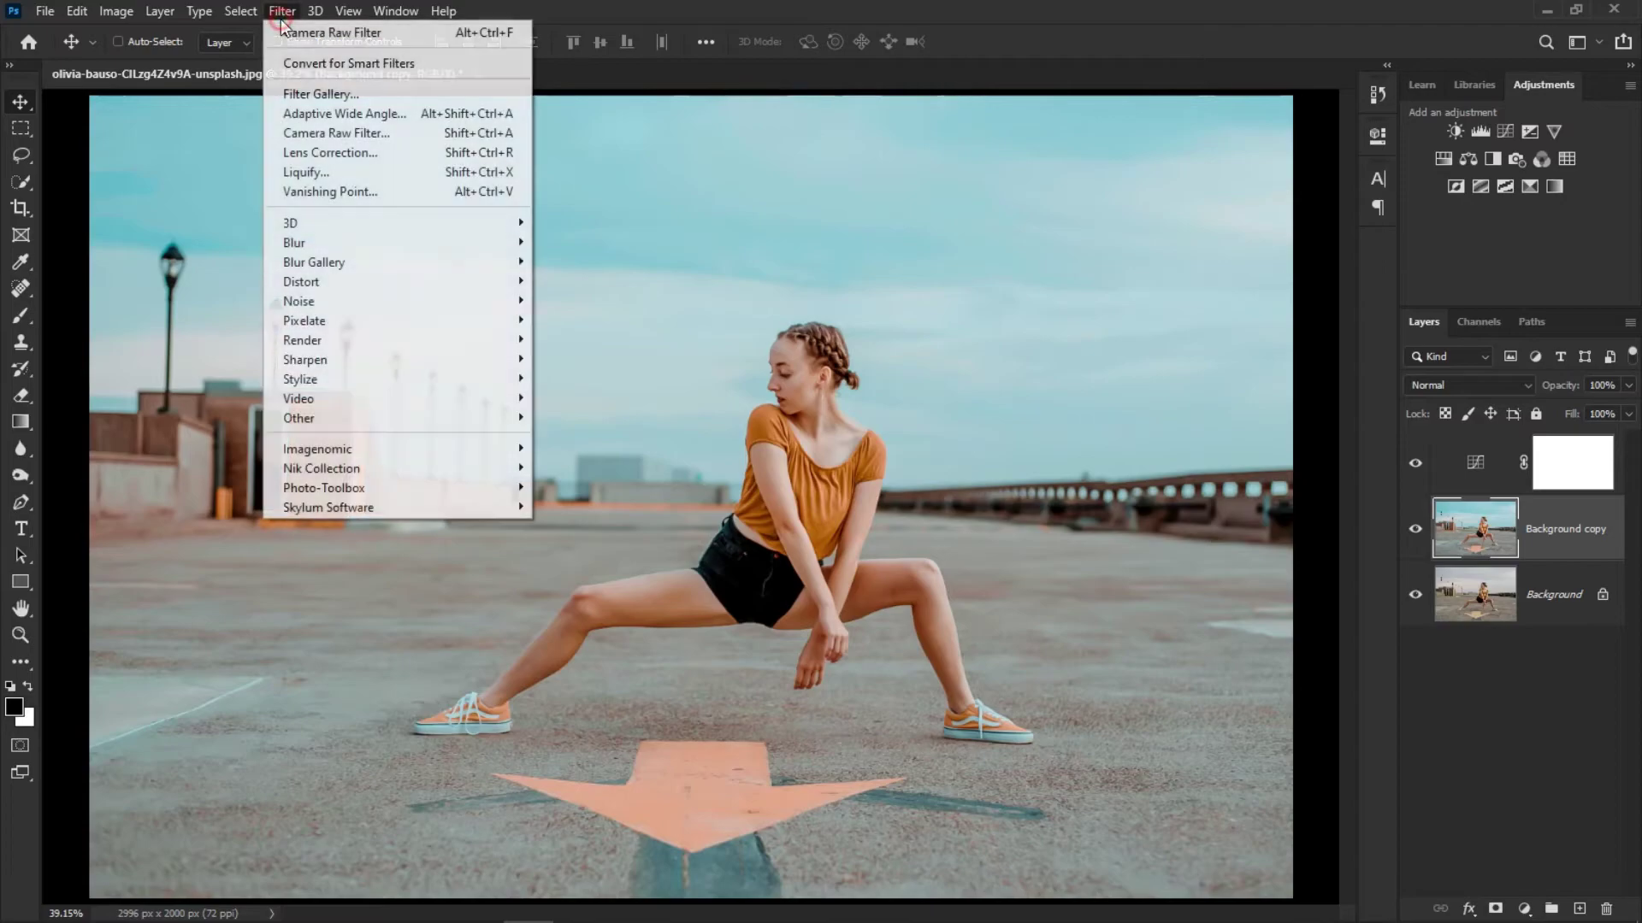
{"action": "left_click", "coordinate": [303, 132]}
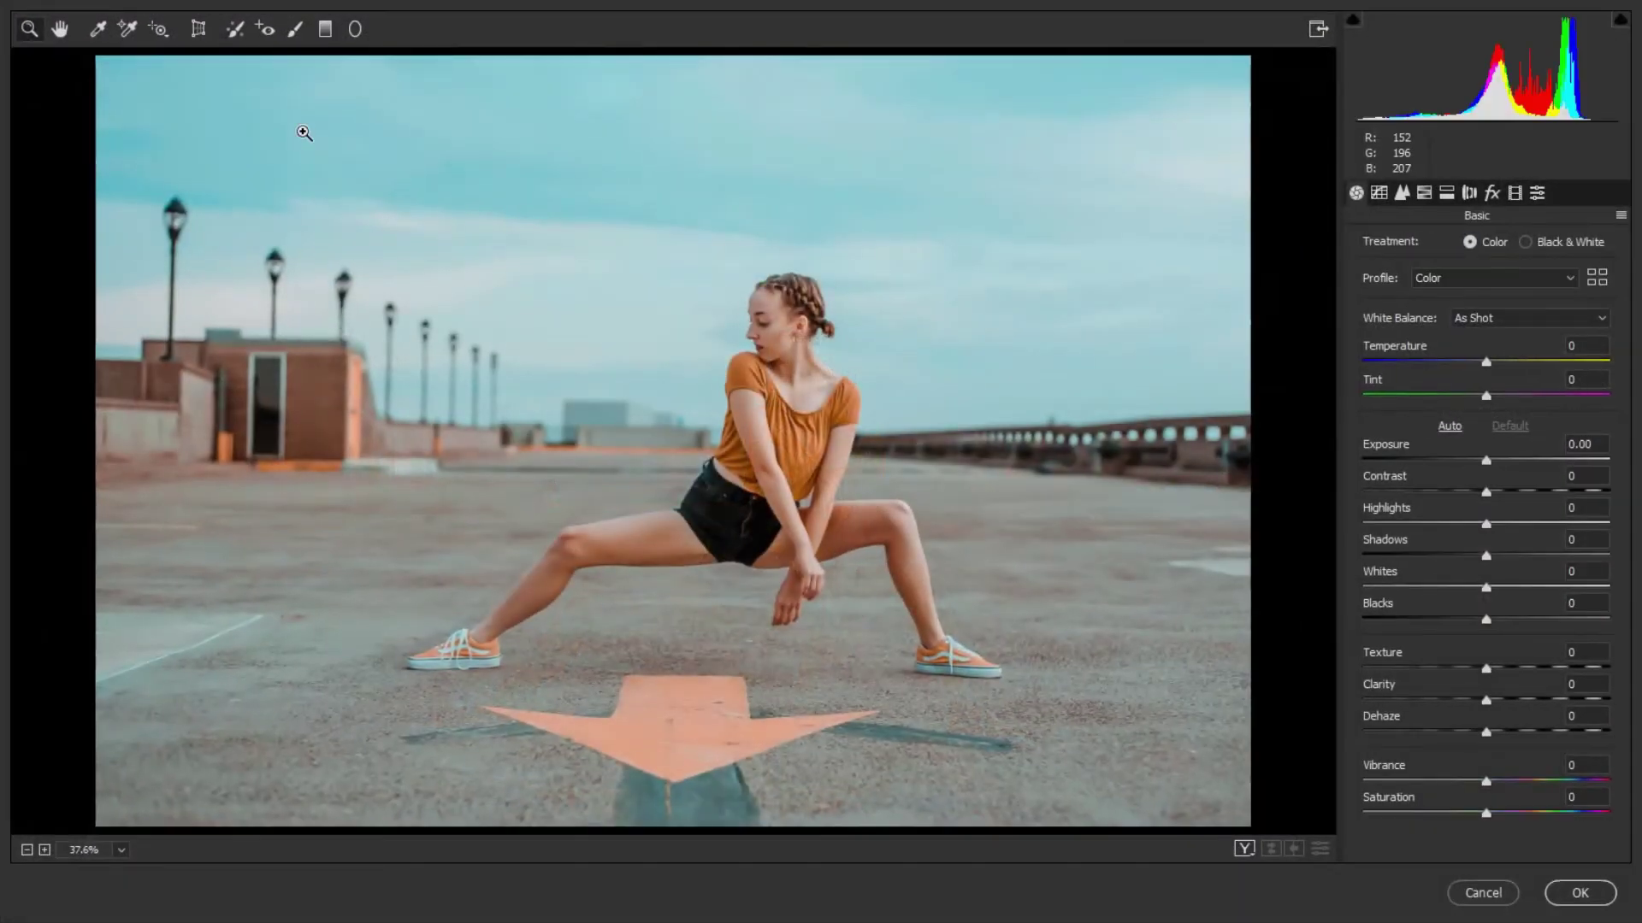
{"action": "left_click_drag", "start_coordinate": [1487, 675], "coordinate": [1504, 676]}
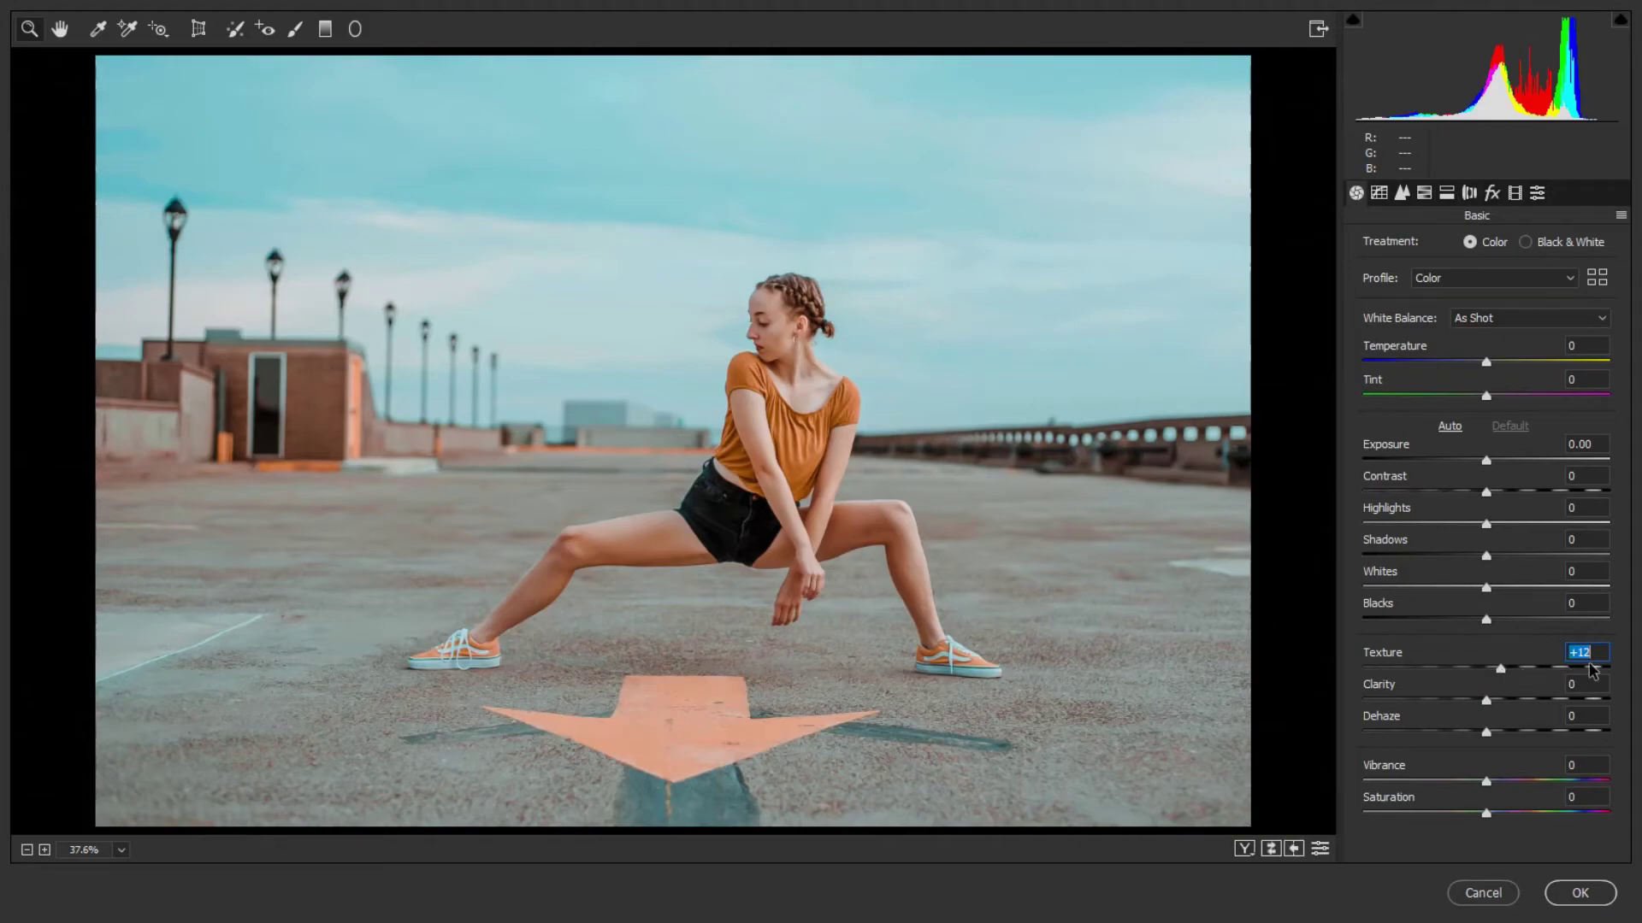
{"action": "type", "text": "+10"}
{"action": "key", "text": "Tab"}
{"action": "type", "text": "0"}
{"action": "key", "text": "Tab"}
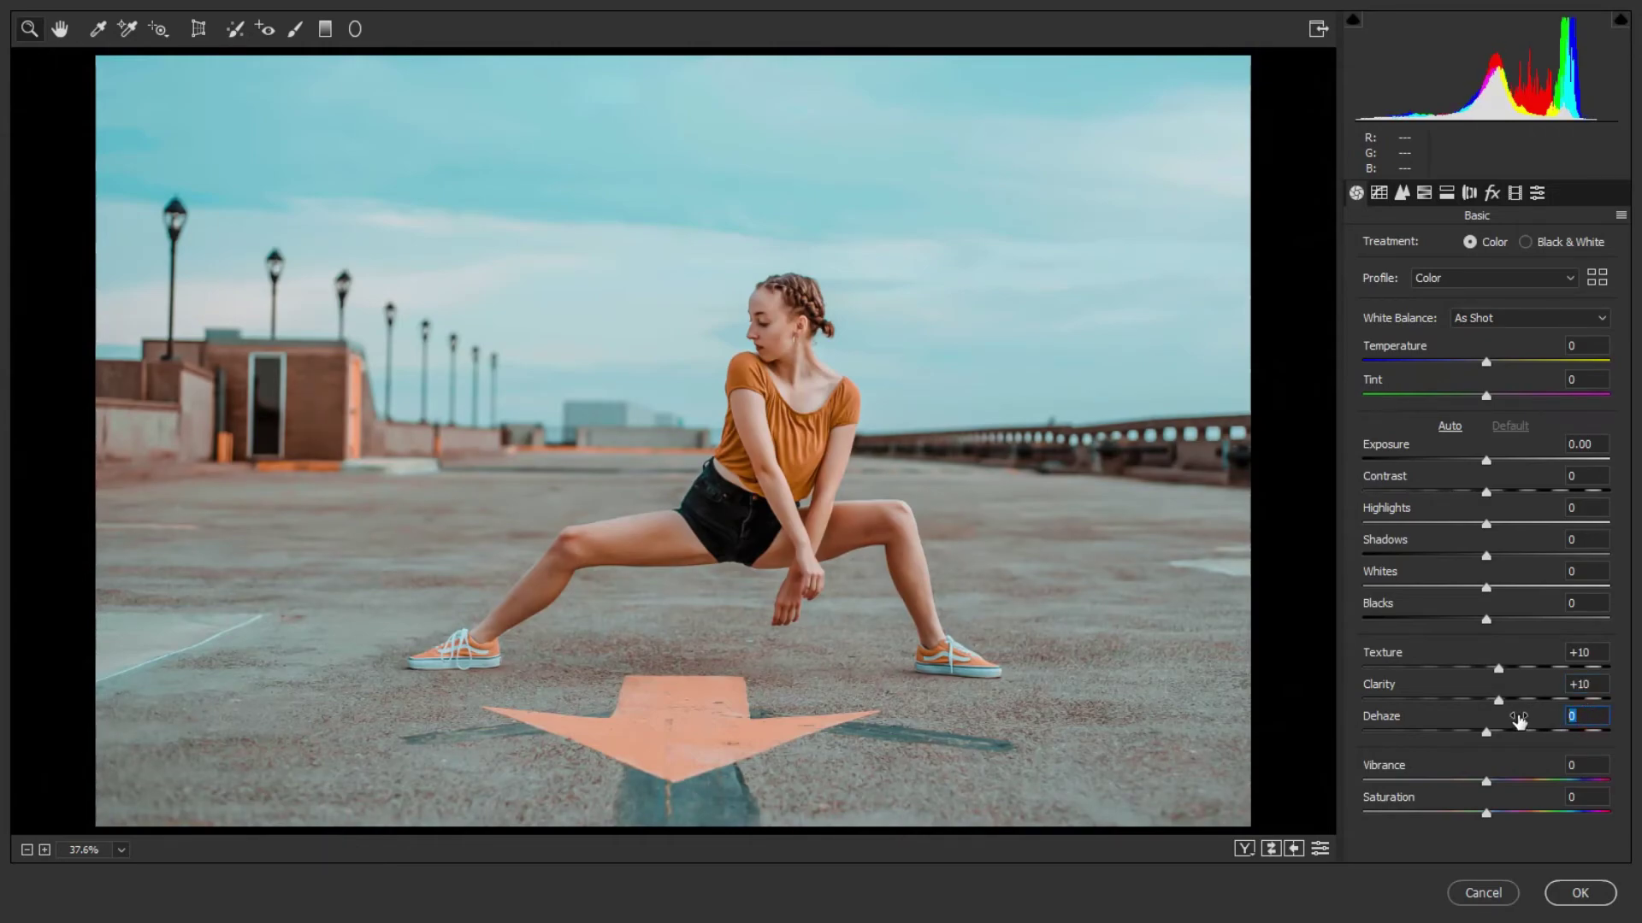
{"action": "type", "text": "0"}
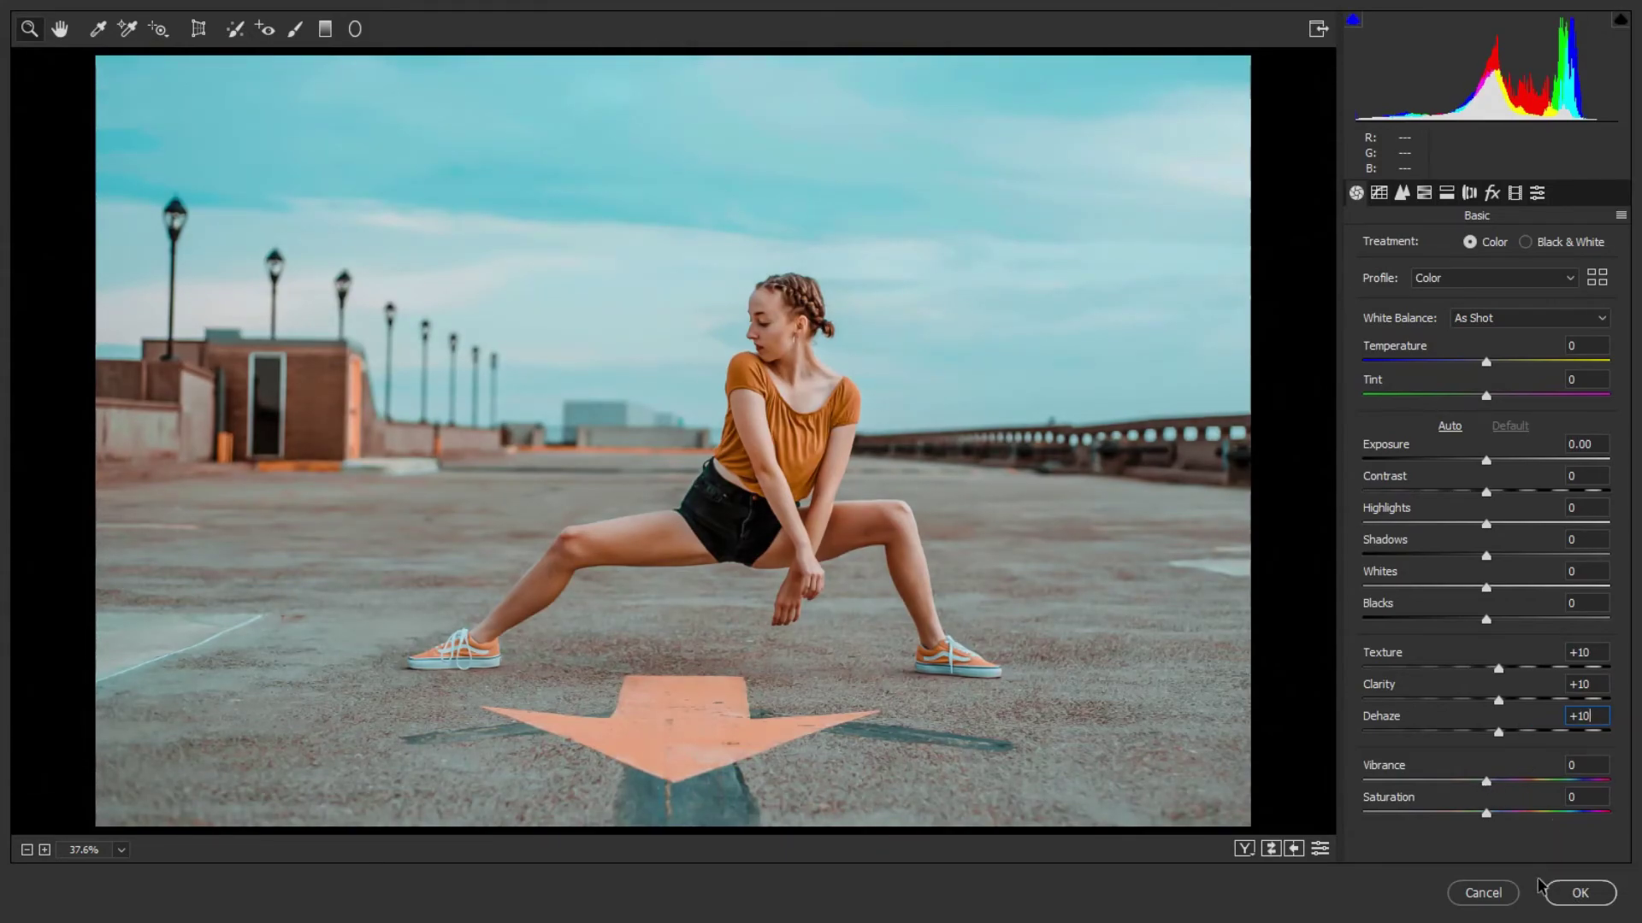
Step: Apply the Texture/Clarity/Dehaze pass, compare it with the original, and duplicate it as Background copy 2
{"action": "left_click", "coordinate": [1576, 891]}
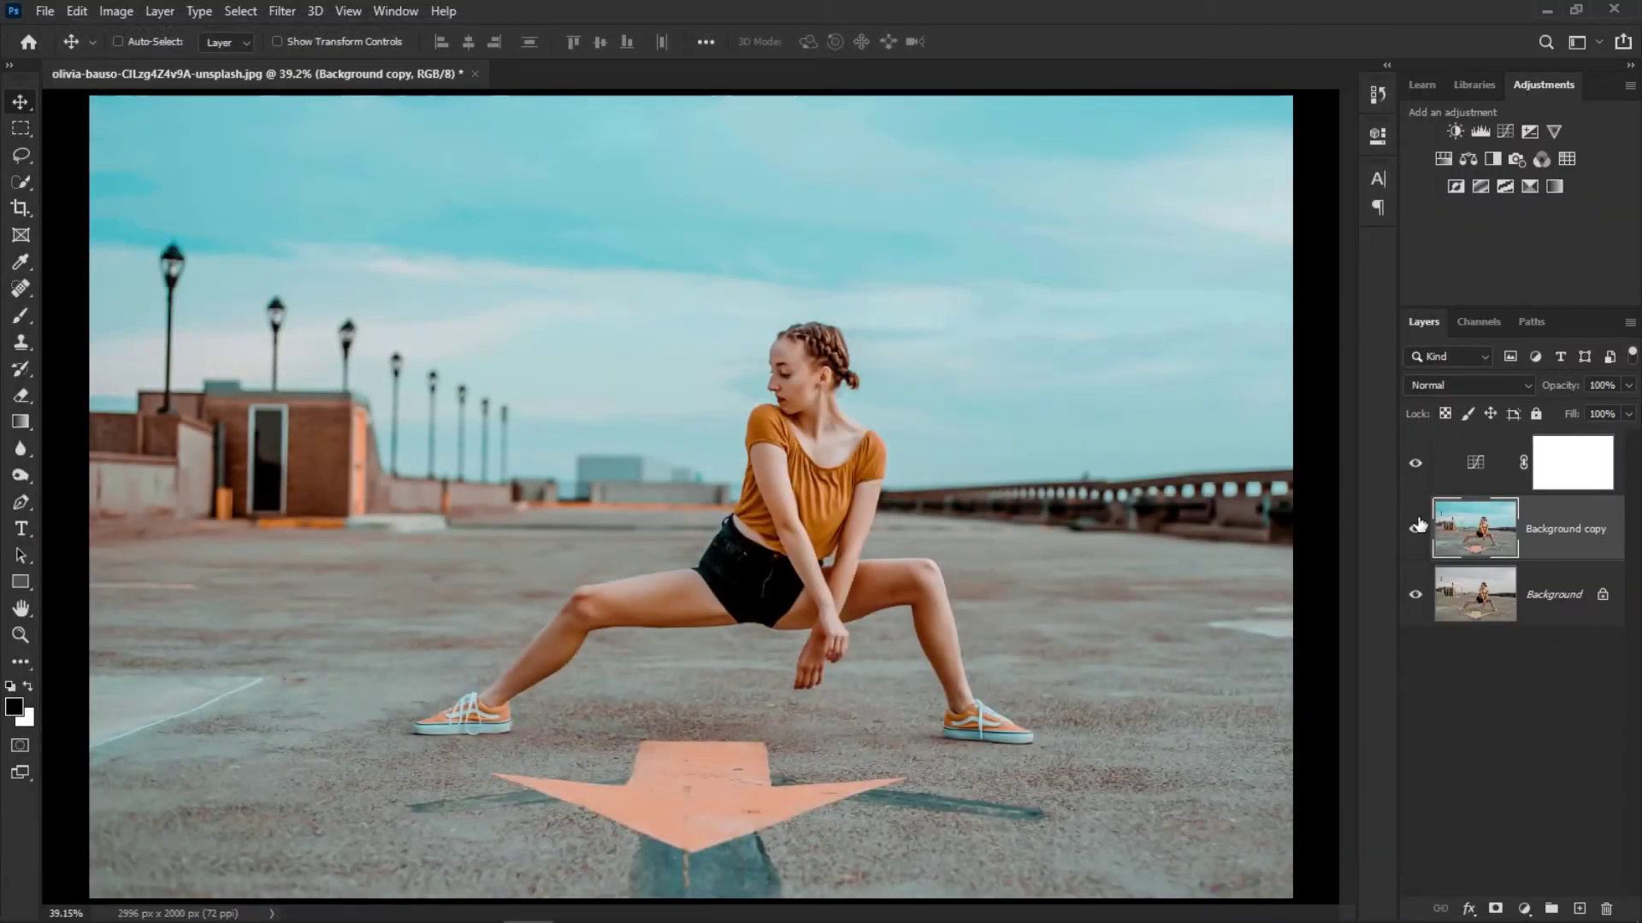
{"action": "left_click", "coordinate": [1415, 528]}
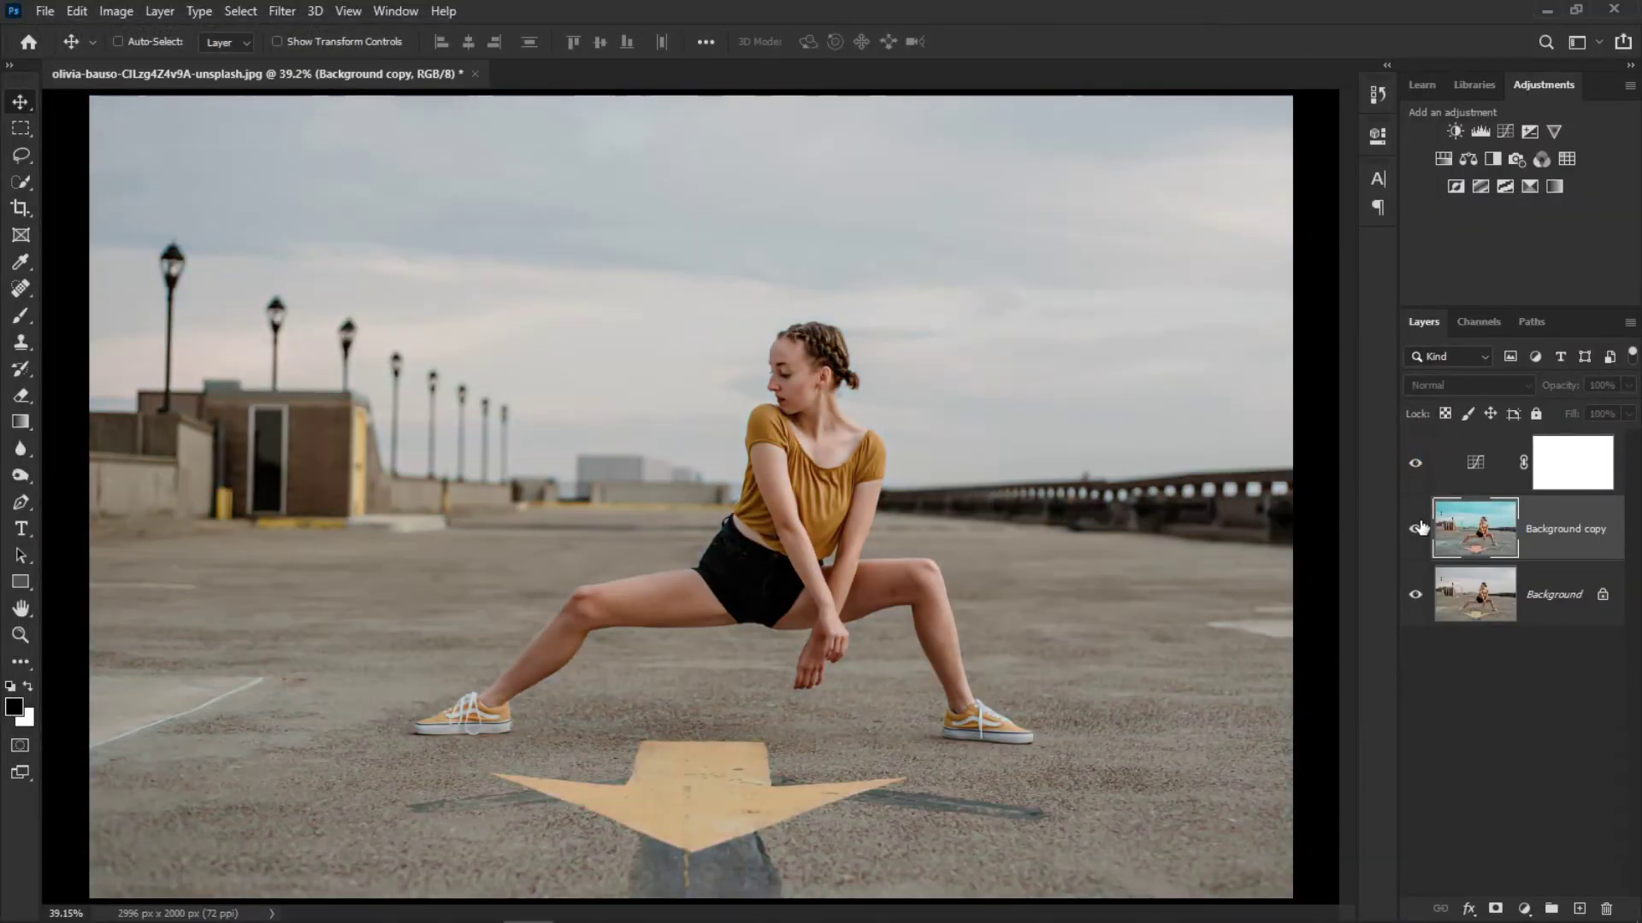
{"action": "left_click", "coordinate": [1415, 528]}
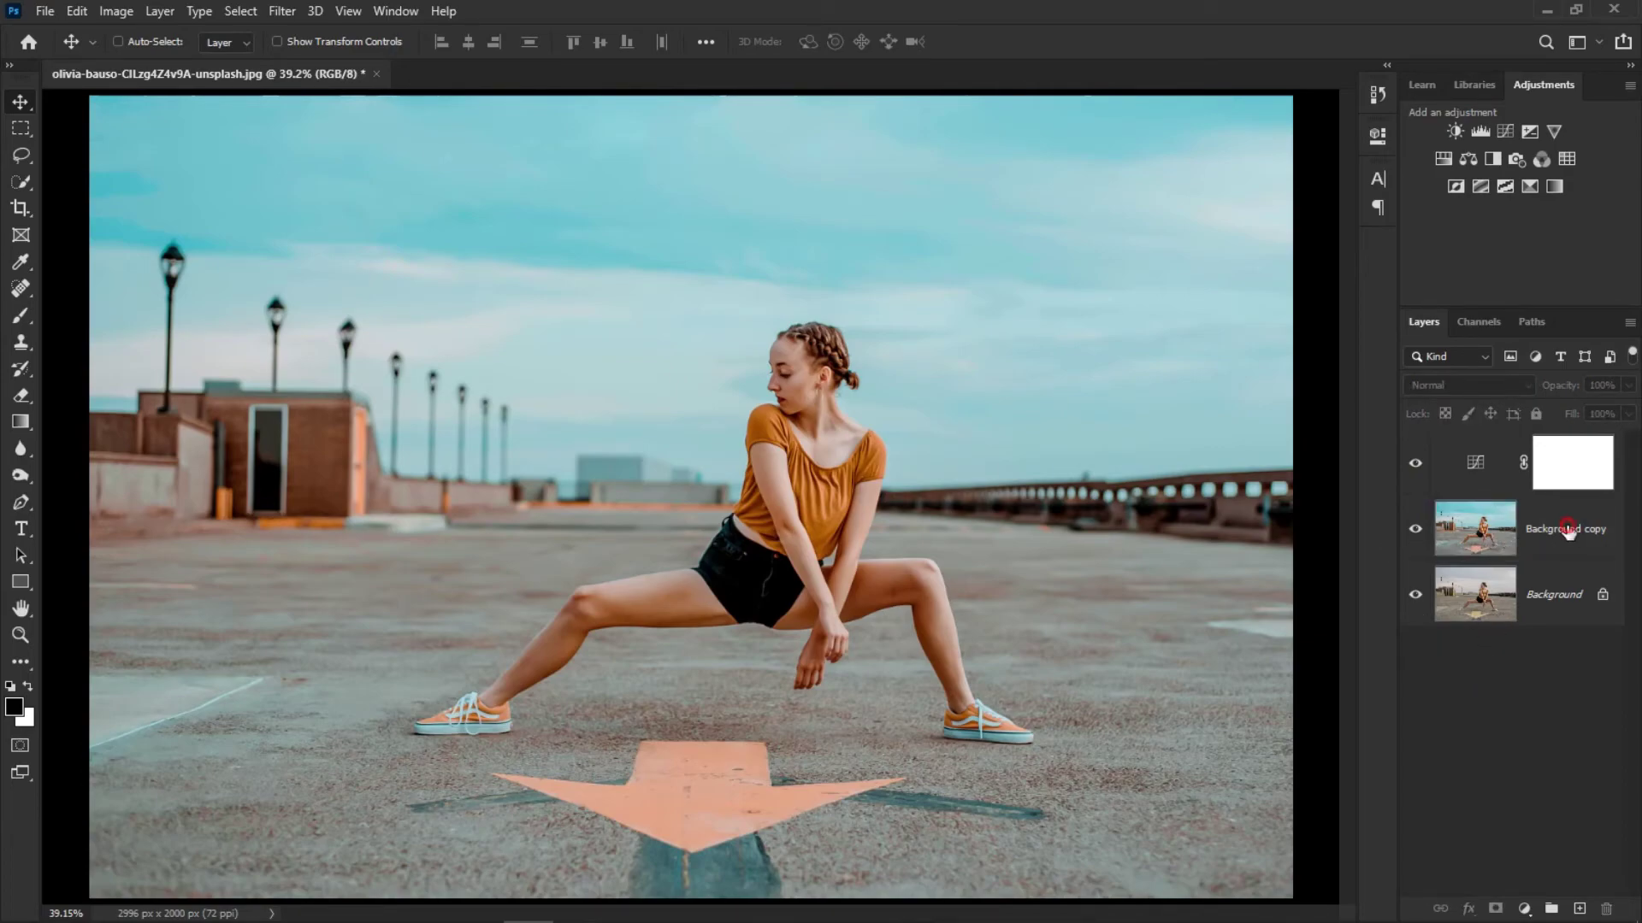
{"action": "left_click_drag", "start_coordinate": [1500, 542], "coordinate": [1580, 905]}
{"action": "left_click", "coordinate": [281, 12]}
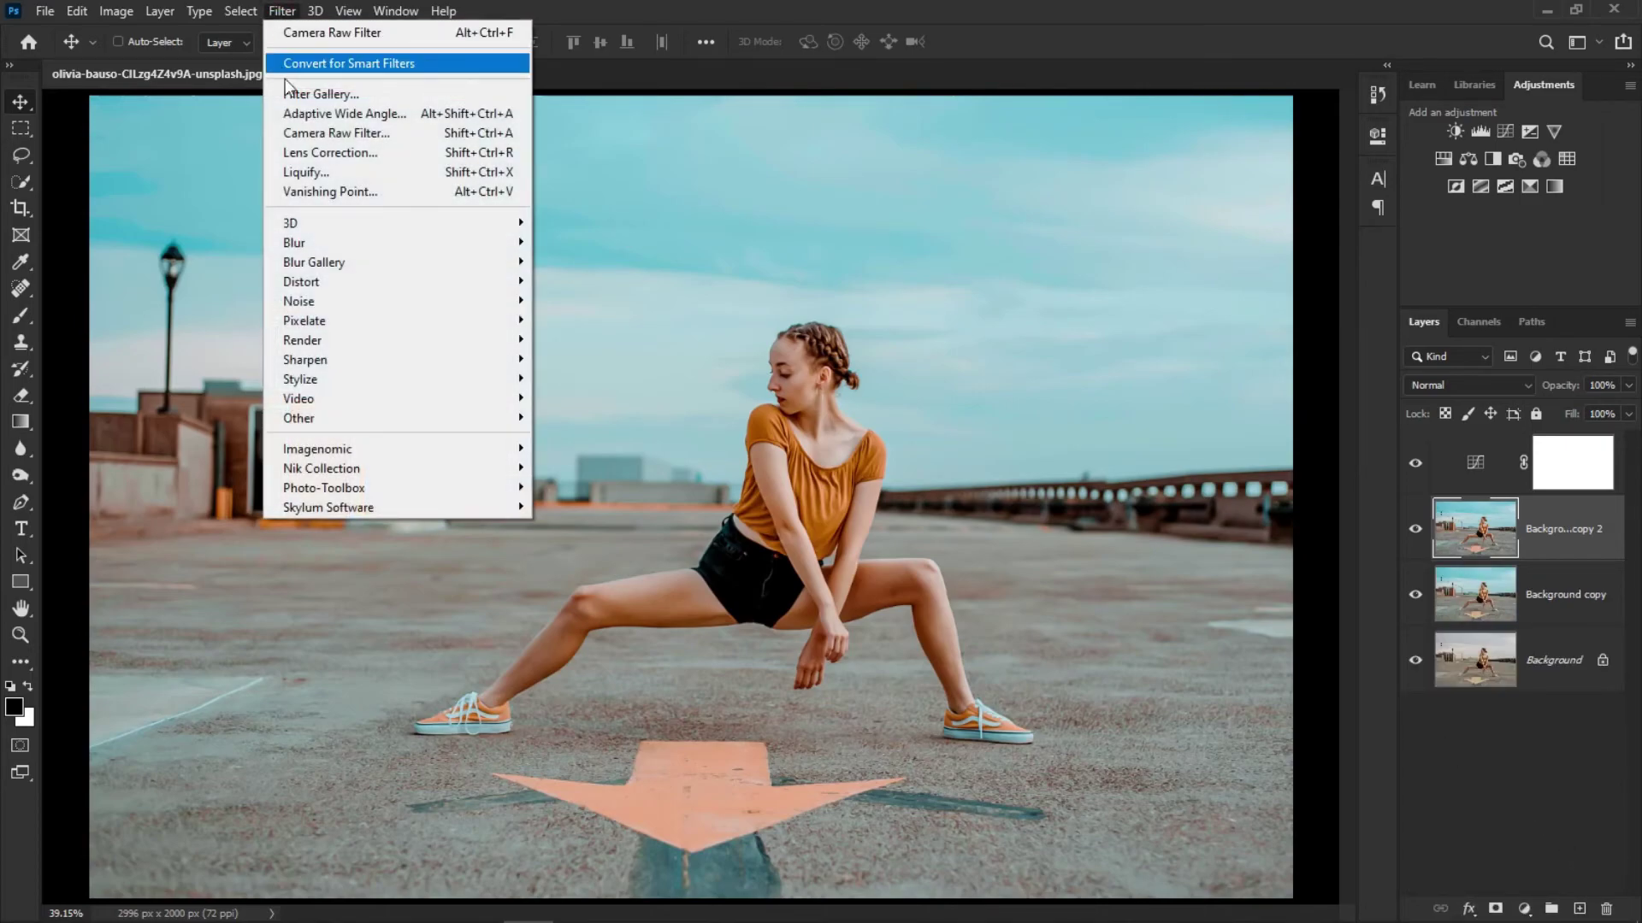
Step: Add a Camera Raw post-crop vignette at Amount -10 to Background copy 2
{"action": "left_click", "coordinate": [301, 132]}
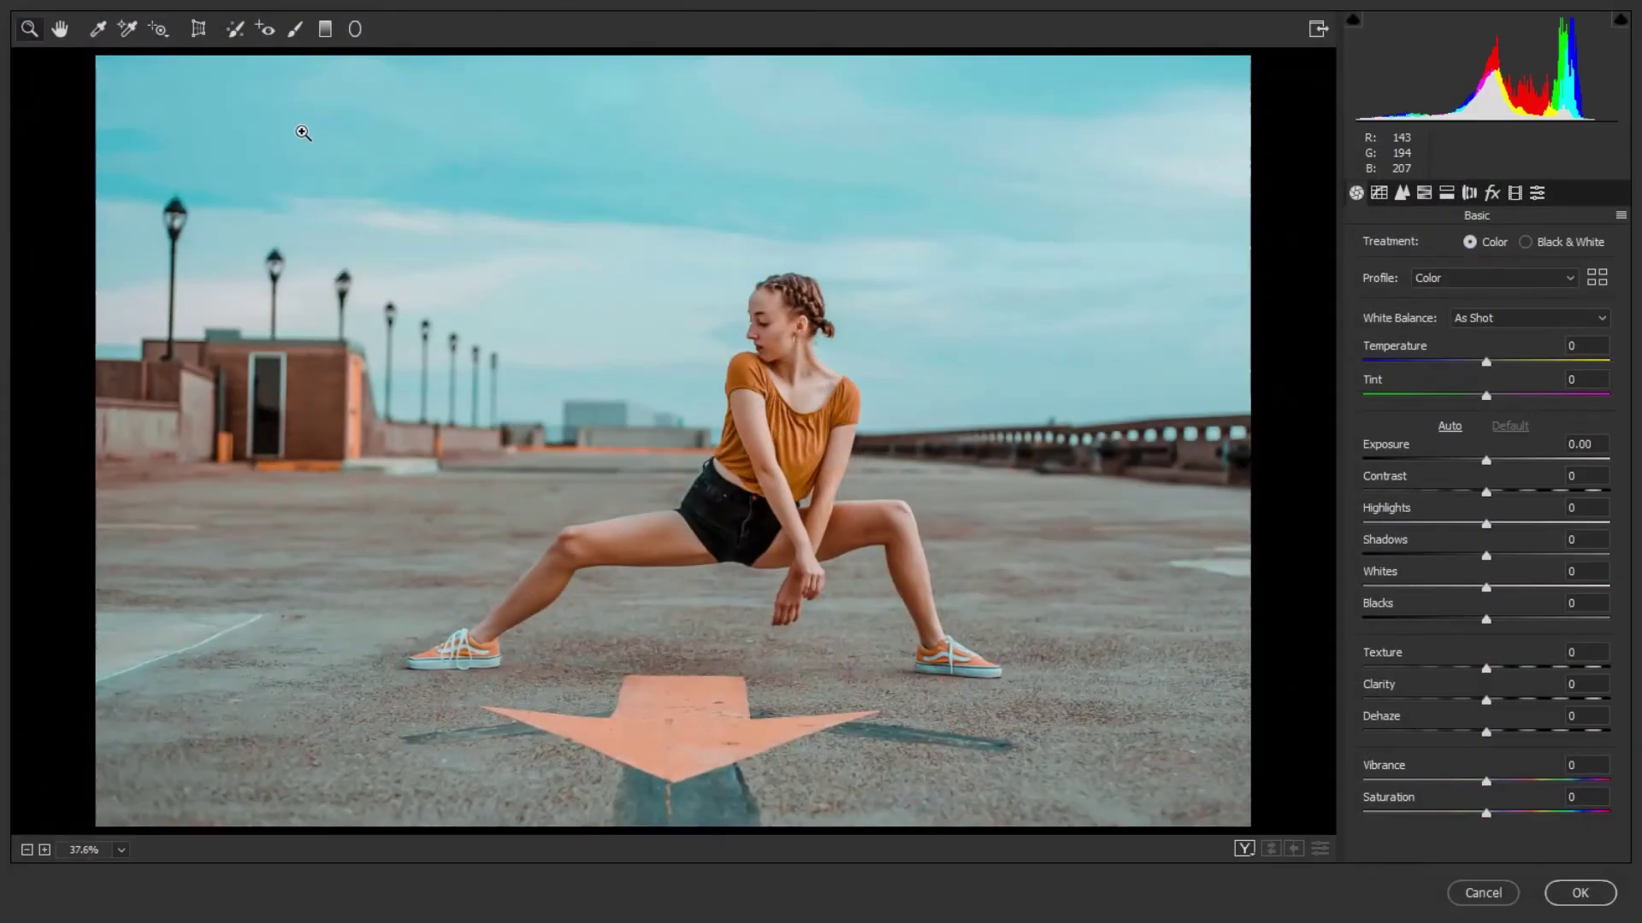
{"action": "left_click", "coordinate": [1492, 192]}
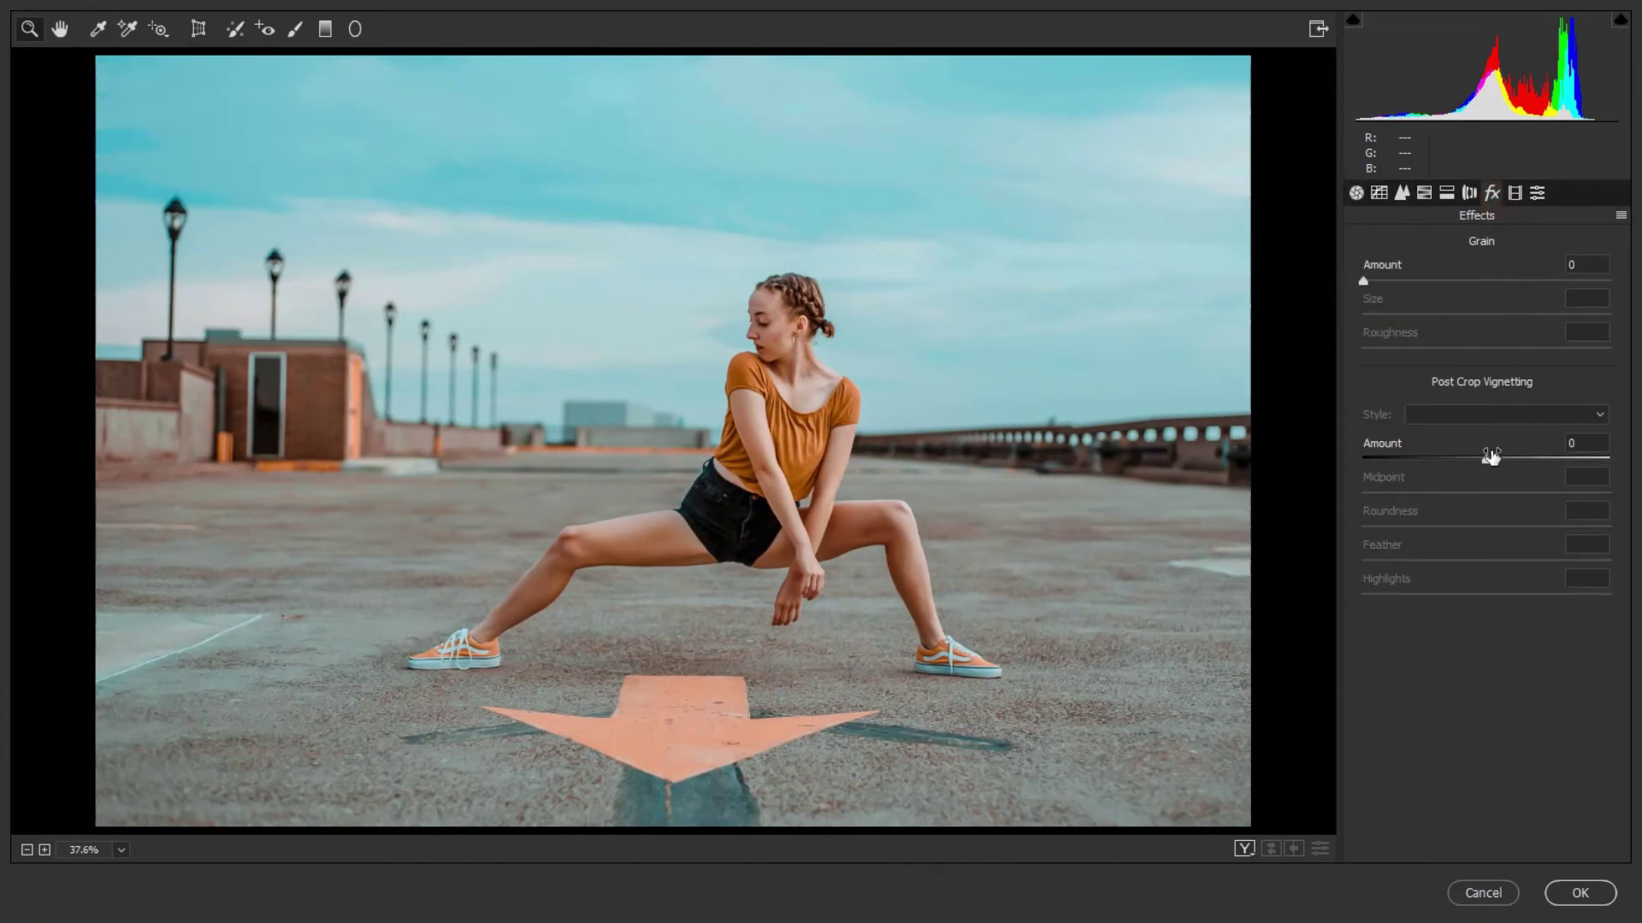
{"action": "left_click_drag", "start_coordinate": [1486, 462], "coordinate": [1482, 471]}
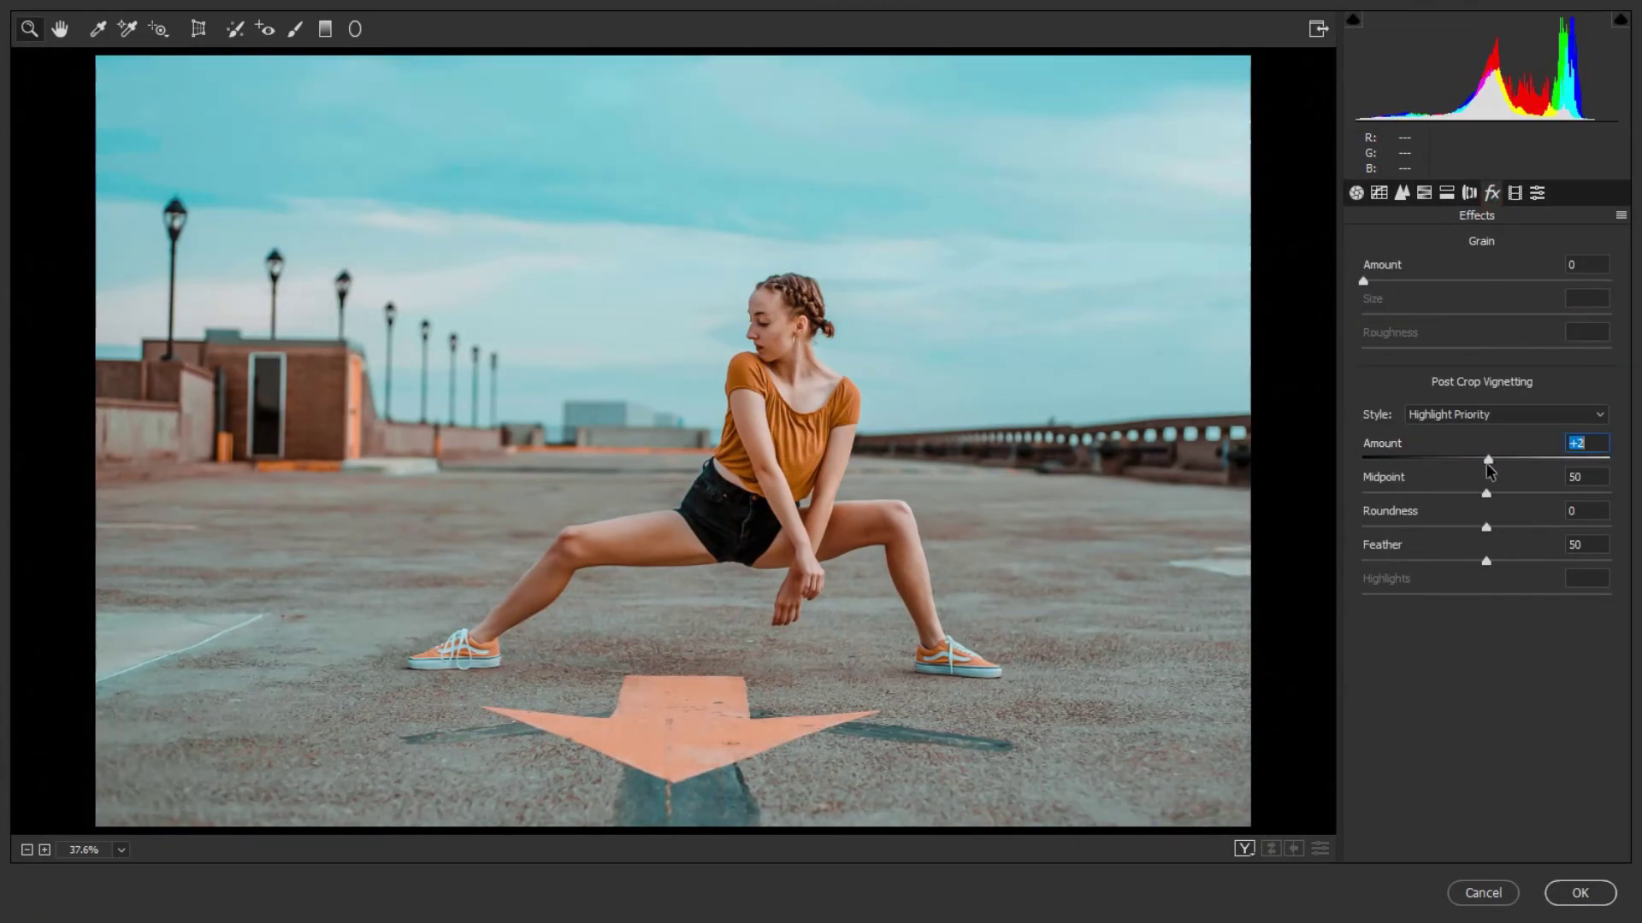
{"action": "left_click_drag", "start_coordinate": [1482, 471], "coordinate": [1480, 498]}
{"action": "left_click", "coordinate": [1488, 494]}
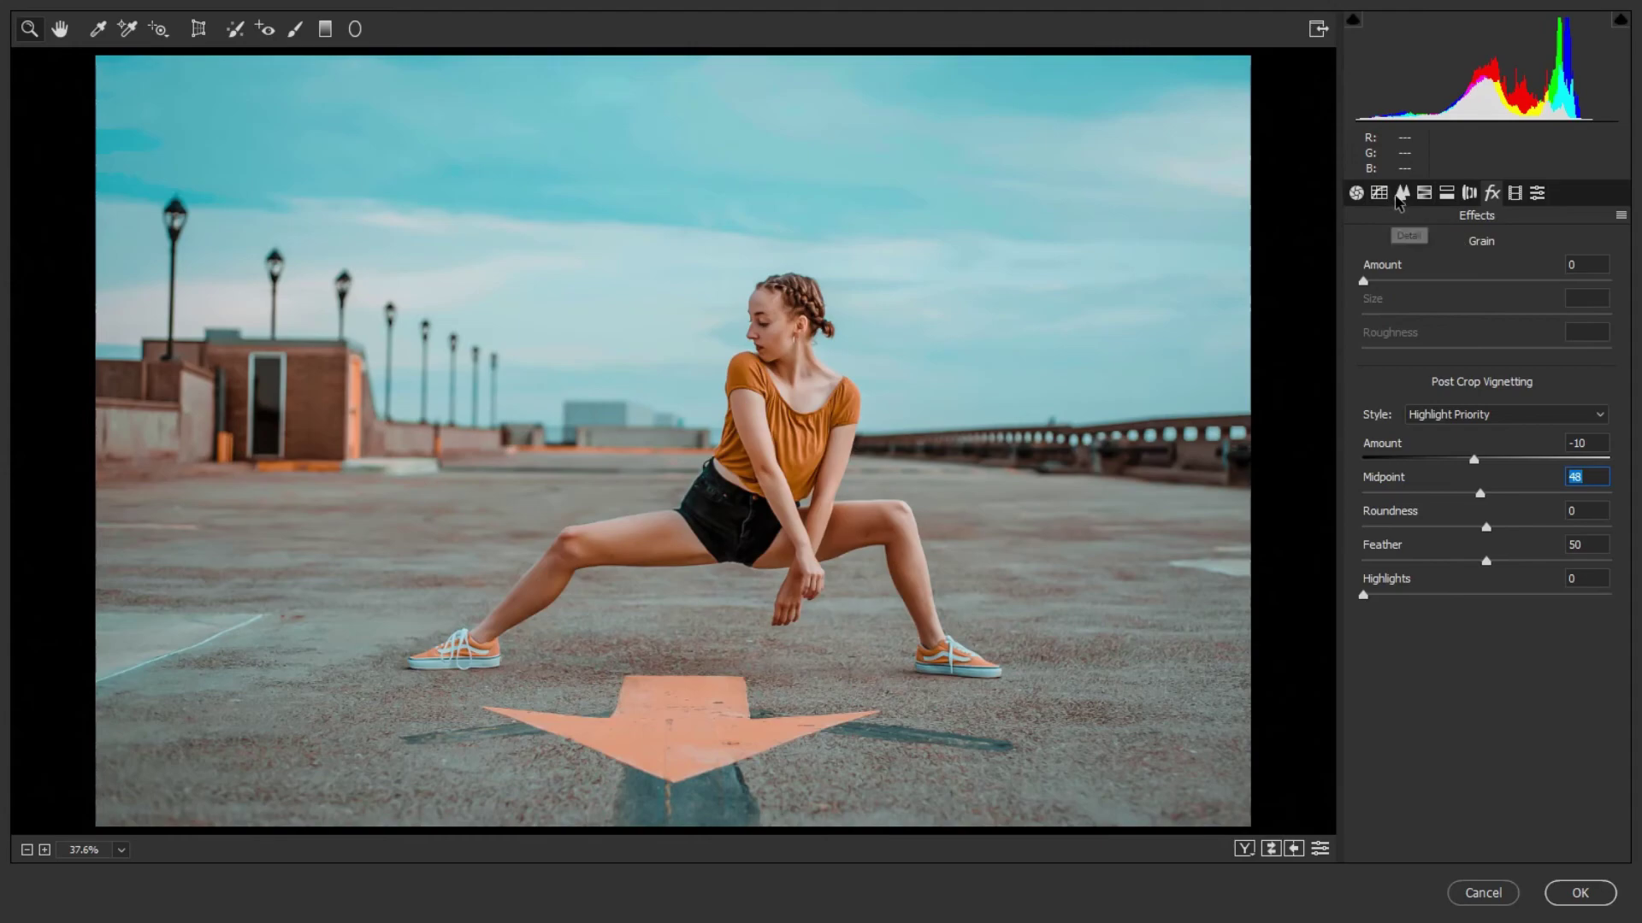
Step: Raise the tone curve Highlights and Lights to +3 and apply the filter
{"action": "left_click", "coordinate": [1379, 193]}
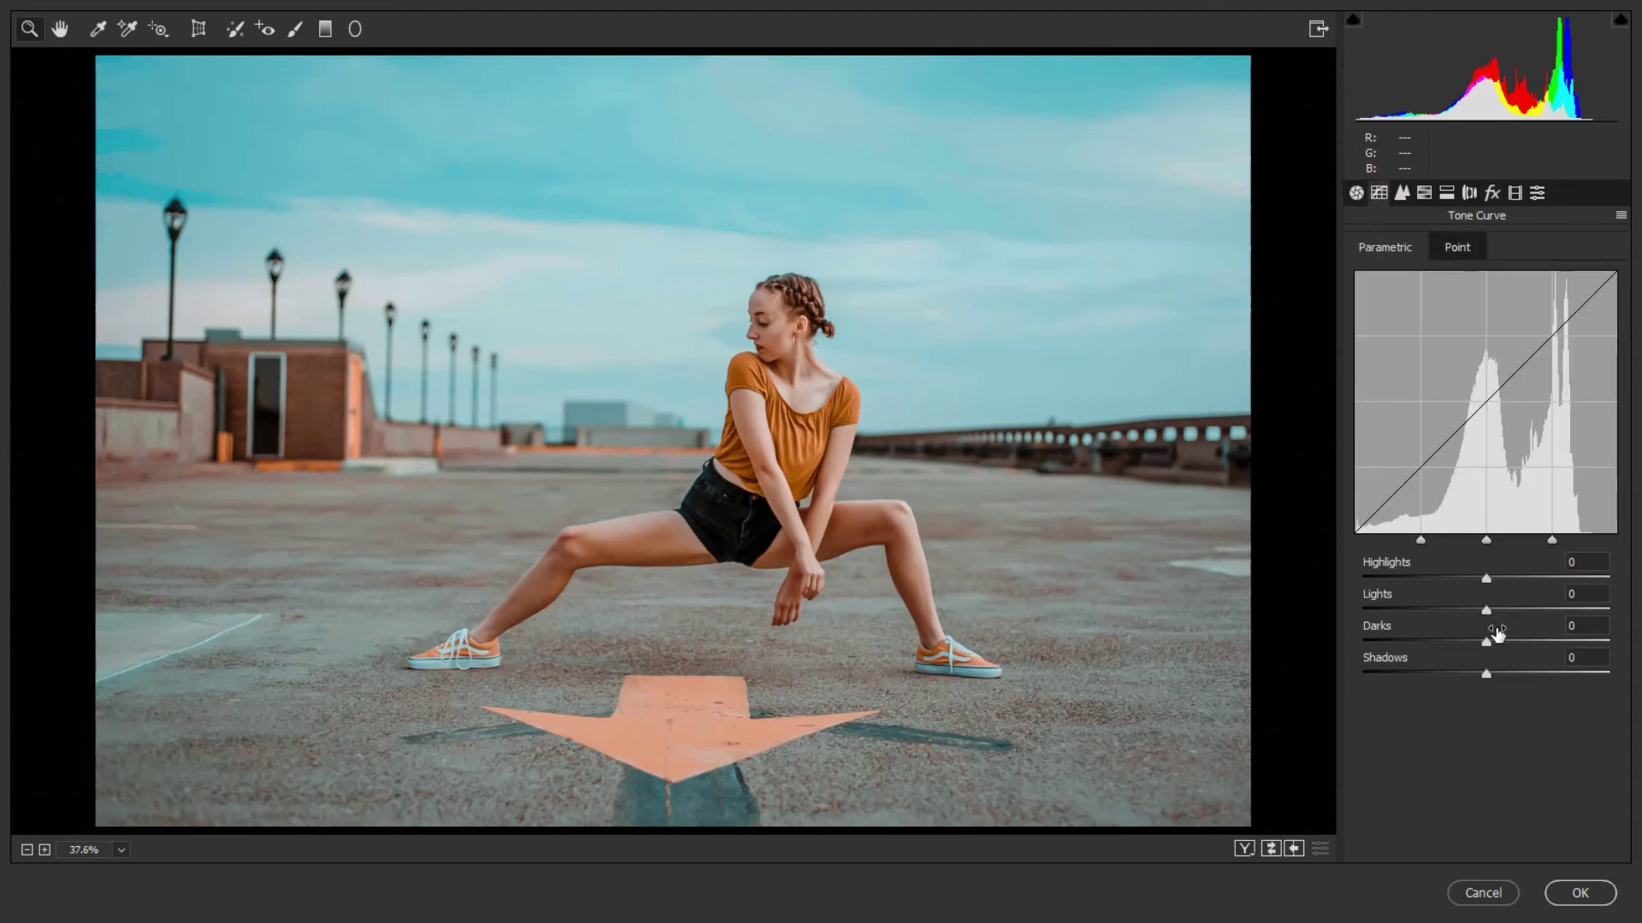
{"action": "left_click_drag", "start_coordinate": [1488, 614], "coordinate": [1490, 584]}
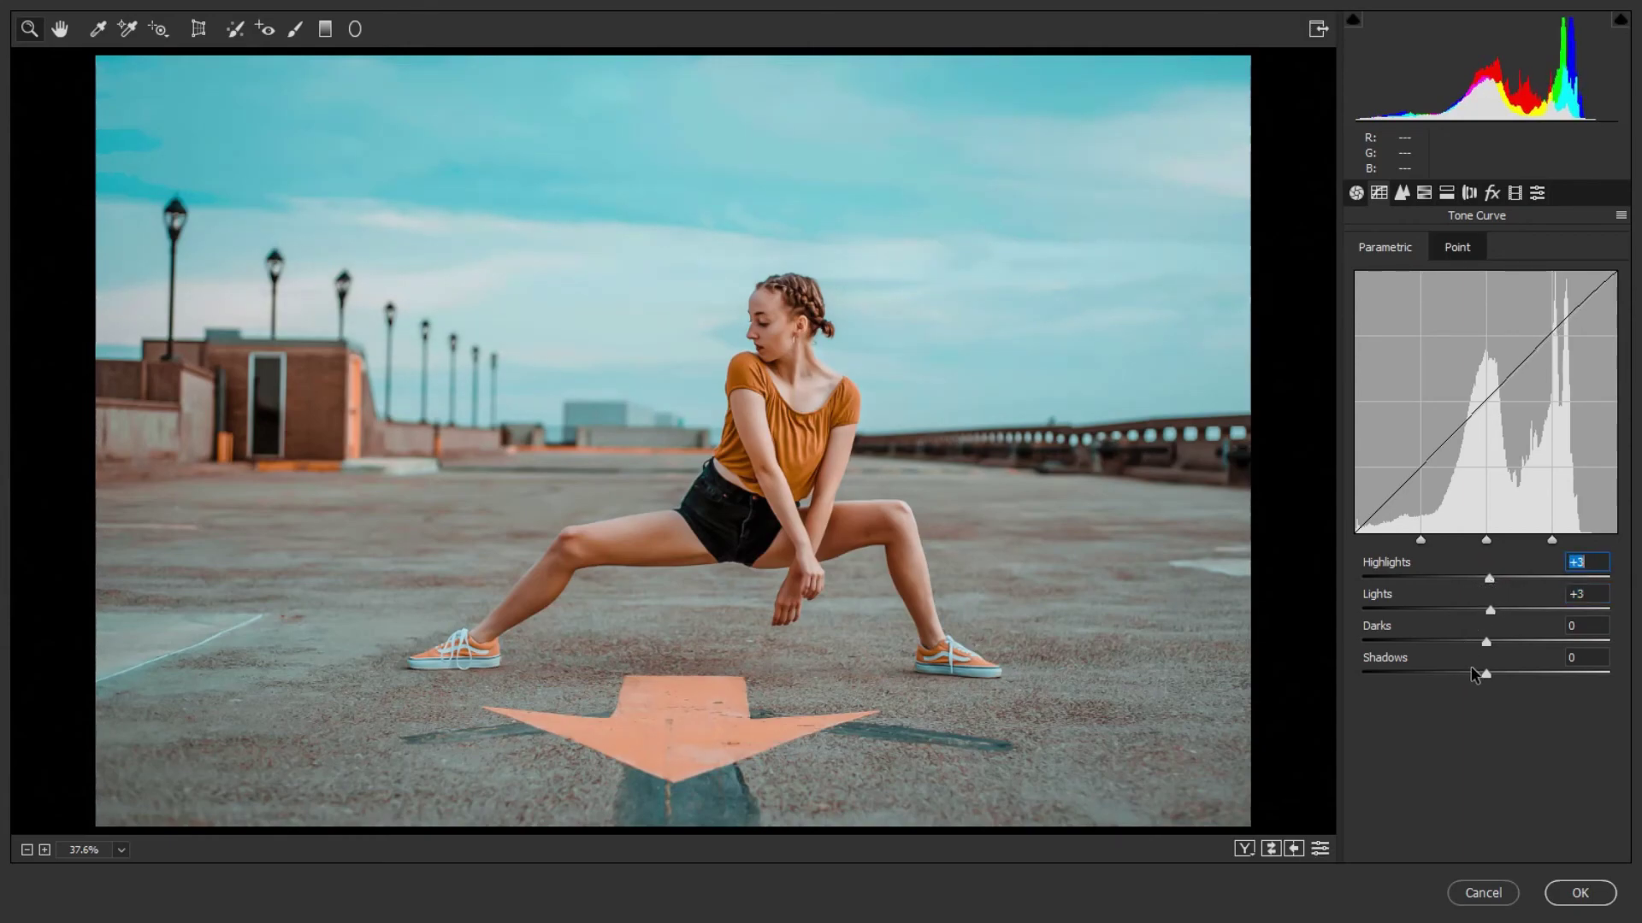
{"action": "left_click", "coordinate": [1565, 904]}
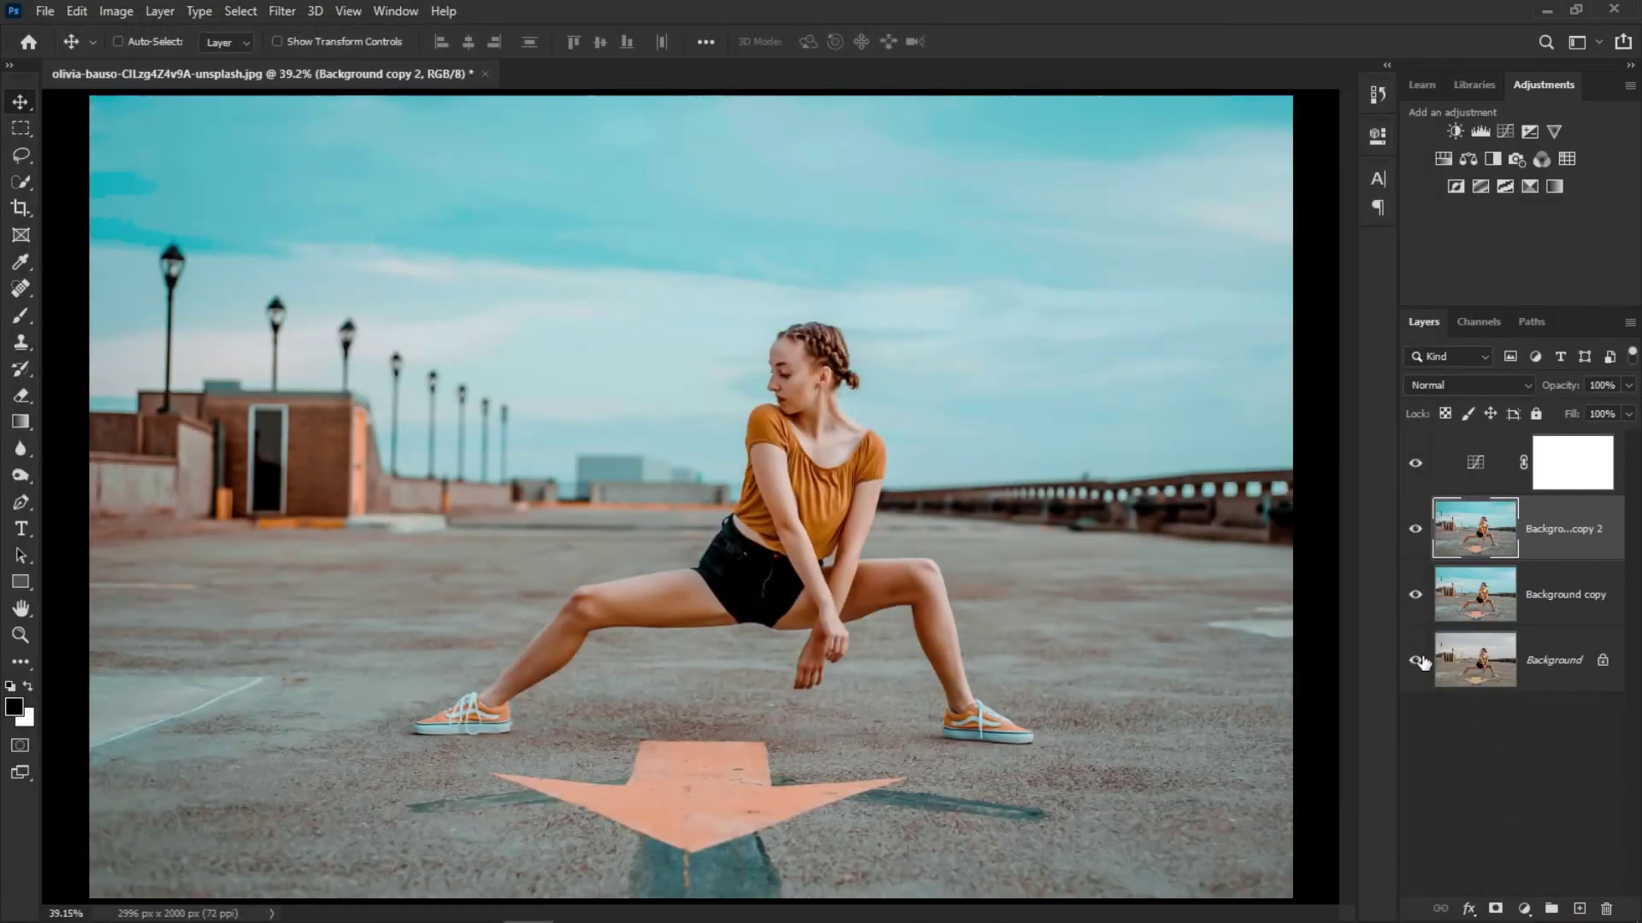
{"action": "left_click", "coordinate": [1416, 660], "text": "alt"}
{"action": "left_click", "coordinate": [1416, 660], "text": "alt"}
{"action": "left_click", "coordinate": [1416, 661], "text": "alt"}
{"action": "left_click", "coordinate": [1416, 660], "text": "alt"}
{"action": "left_click", "coordinate": [1416, 660], "text": "alt"}
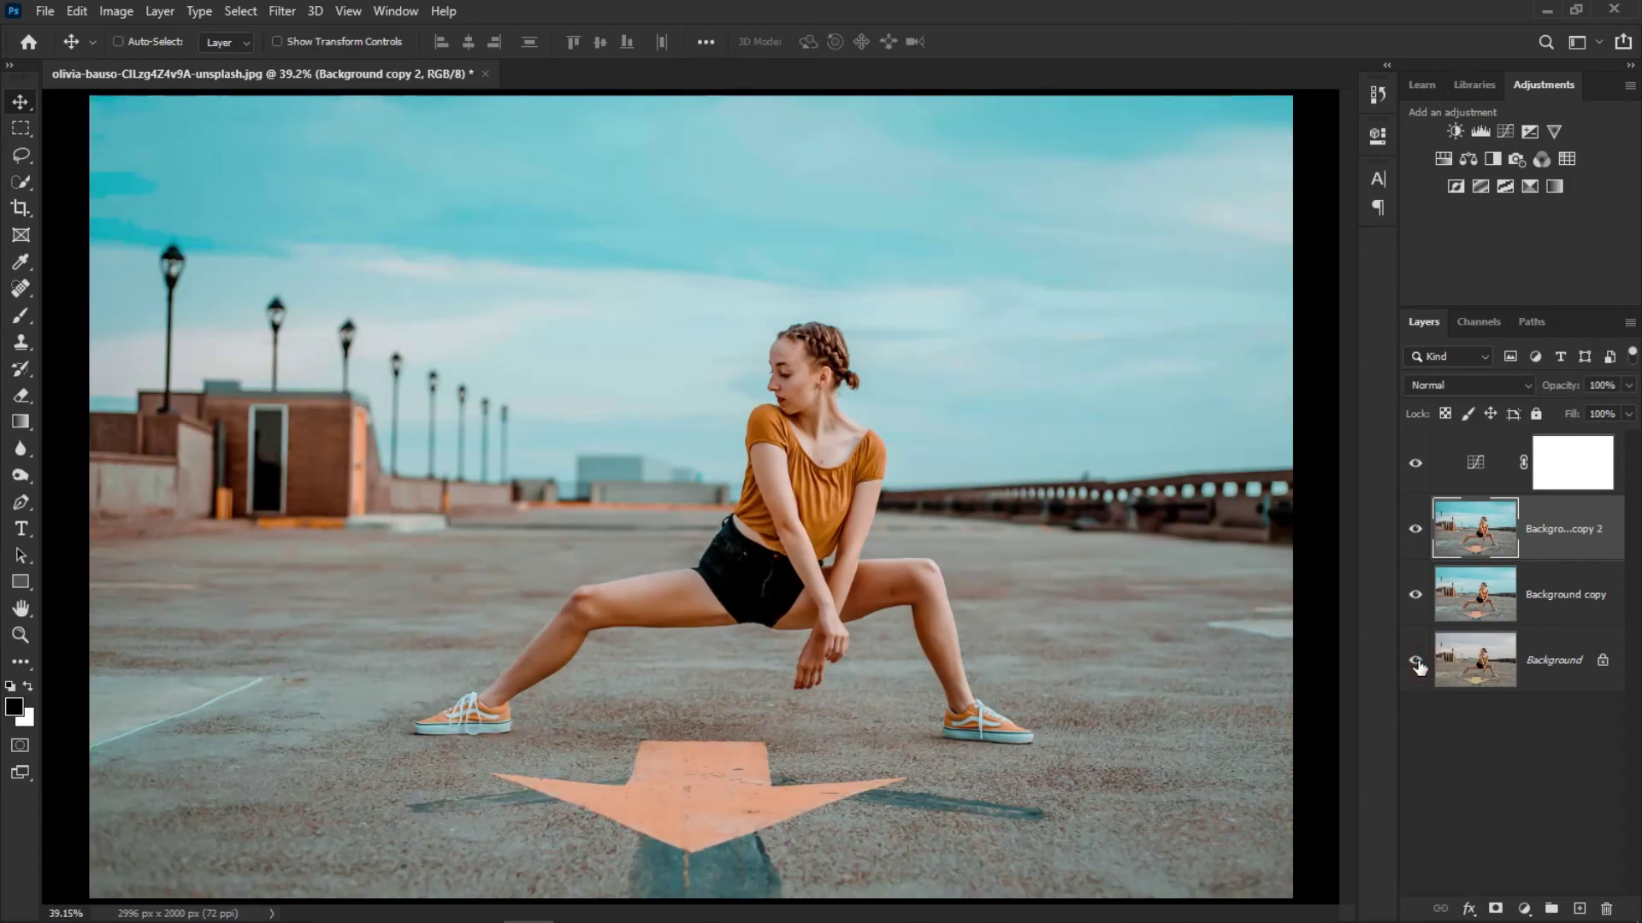